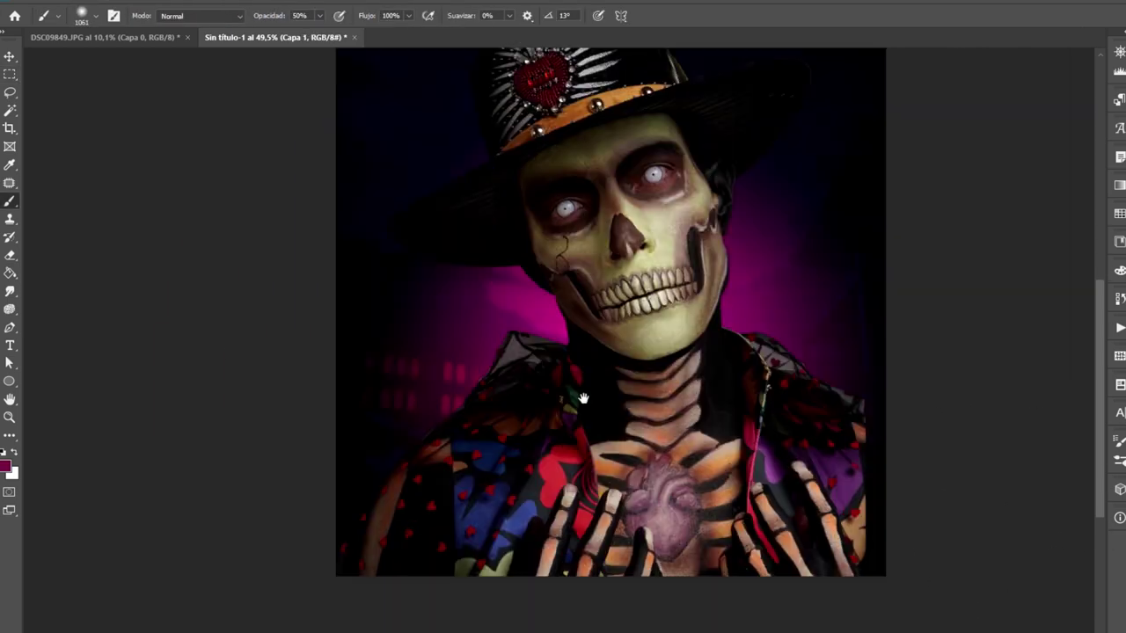
Fade out the figure's lower edge by painting black on the Capa 1 layer mask with a large soft brush
key(p)
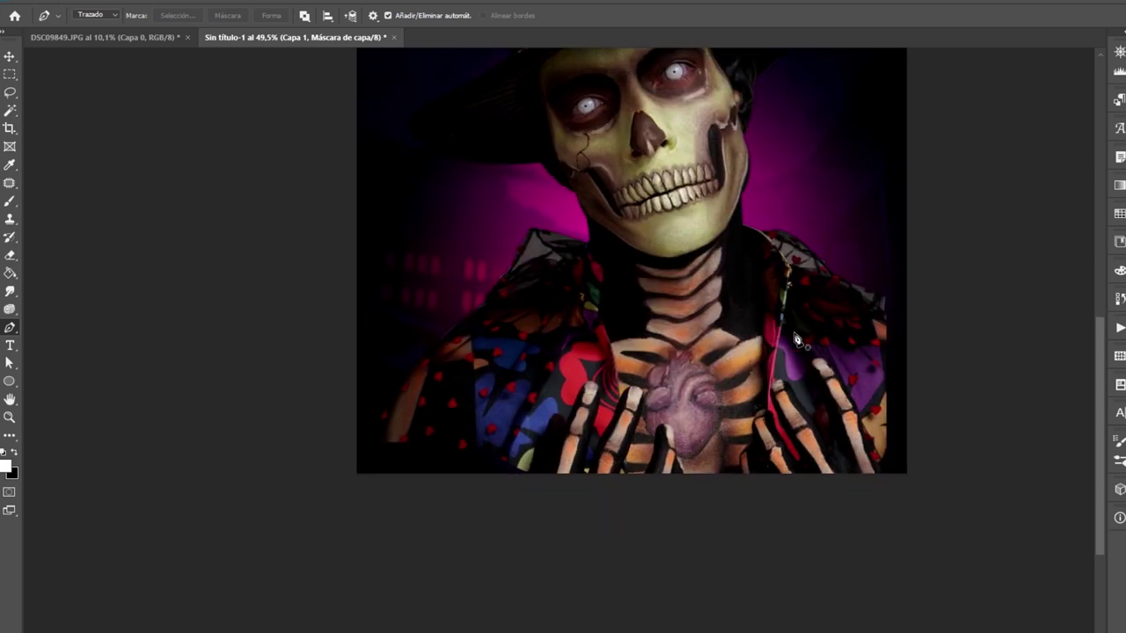
key(b)
drag(253, 632, 1121, 607)
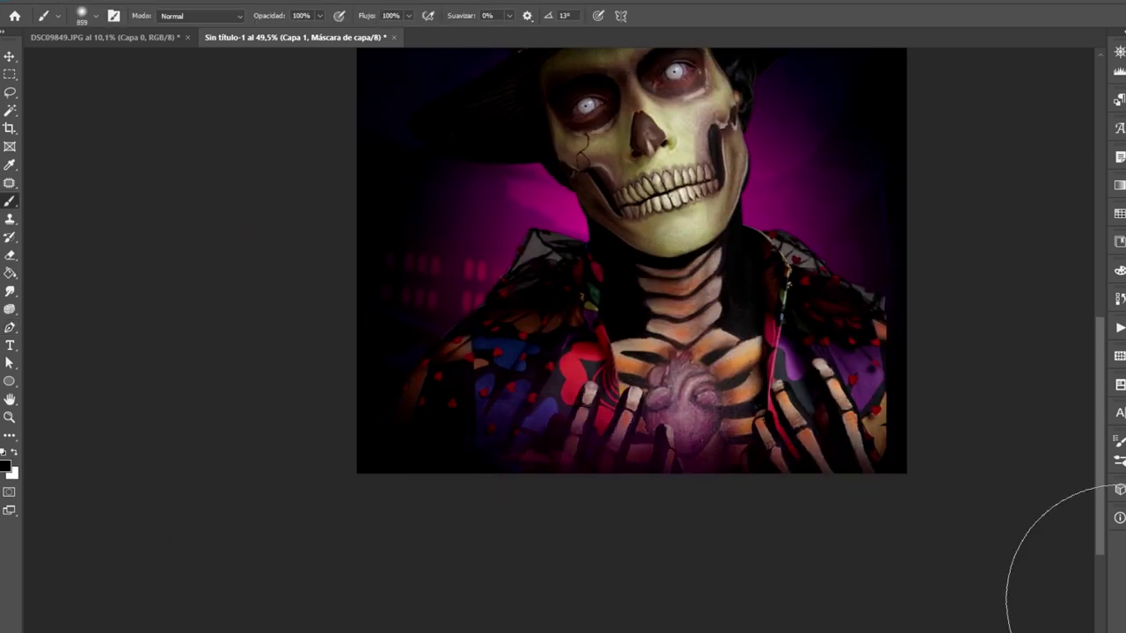
Add a gradient map adjustment layer over the image and tune its magenta and violet colours and blending
scroll(630, 264, up, 3)
scroll(518, 313, up, 3)
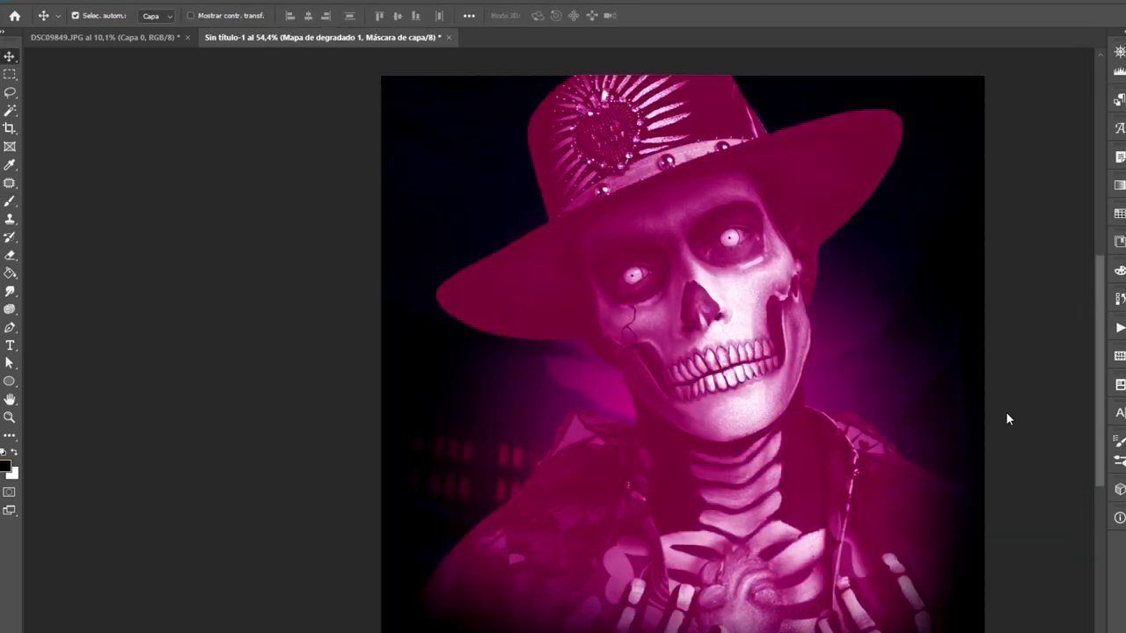
key(i)
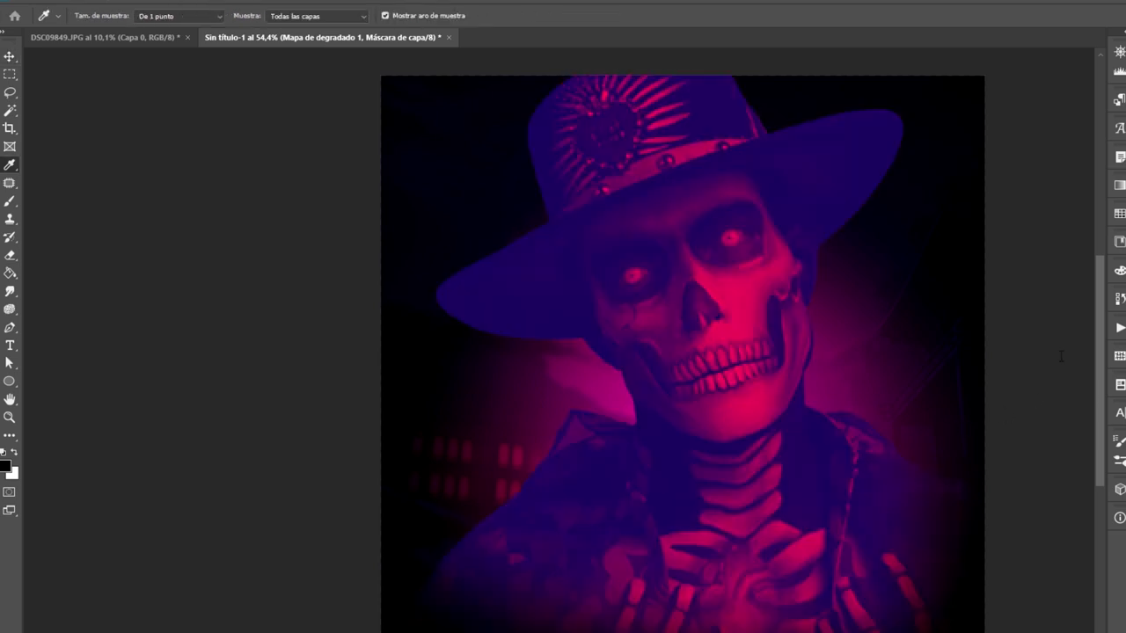
key(v)
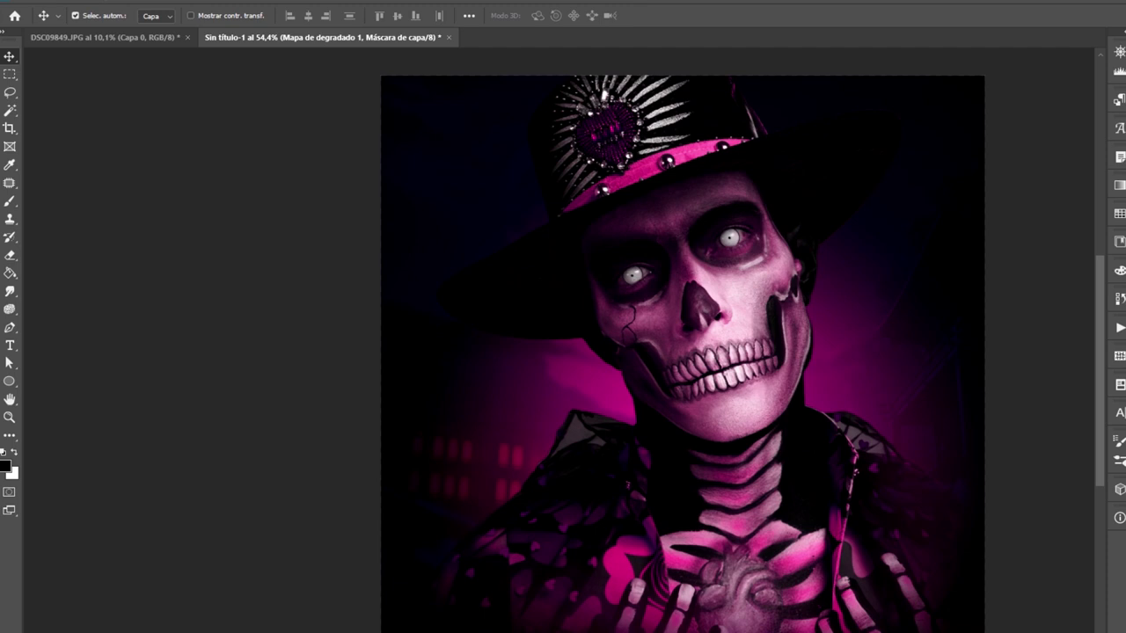
key(i)
key(v)
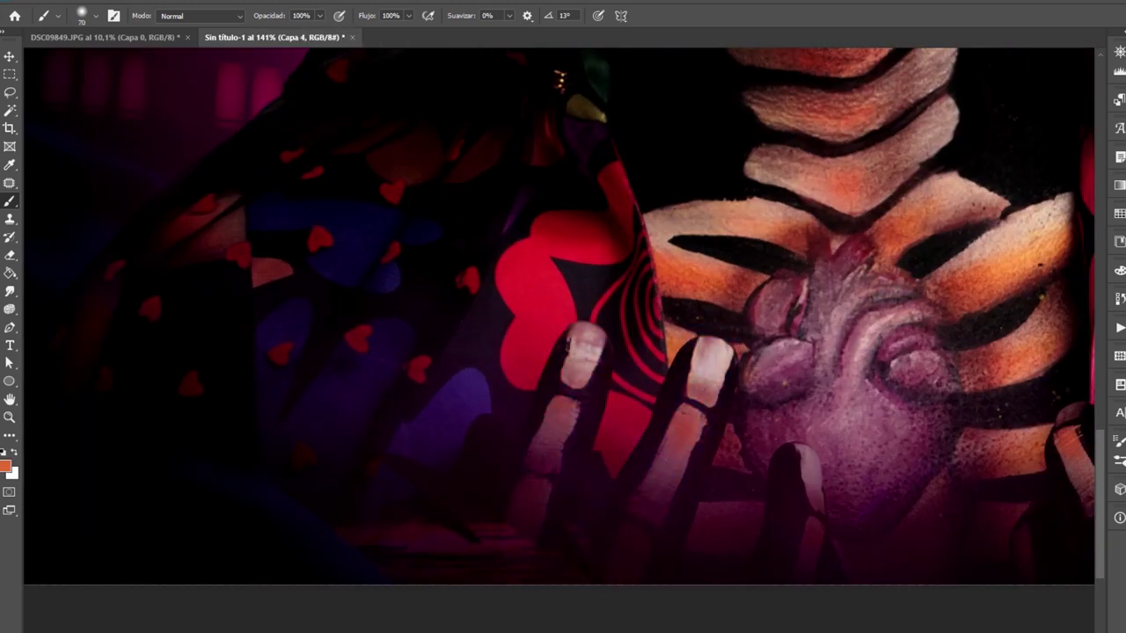
Tint the finger bones orange on Capa 4 with a soft brush at 32% opacity
scroll(573, 427, right, 5)
scroll(574, 426, down, 1)
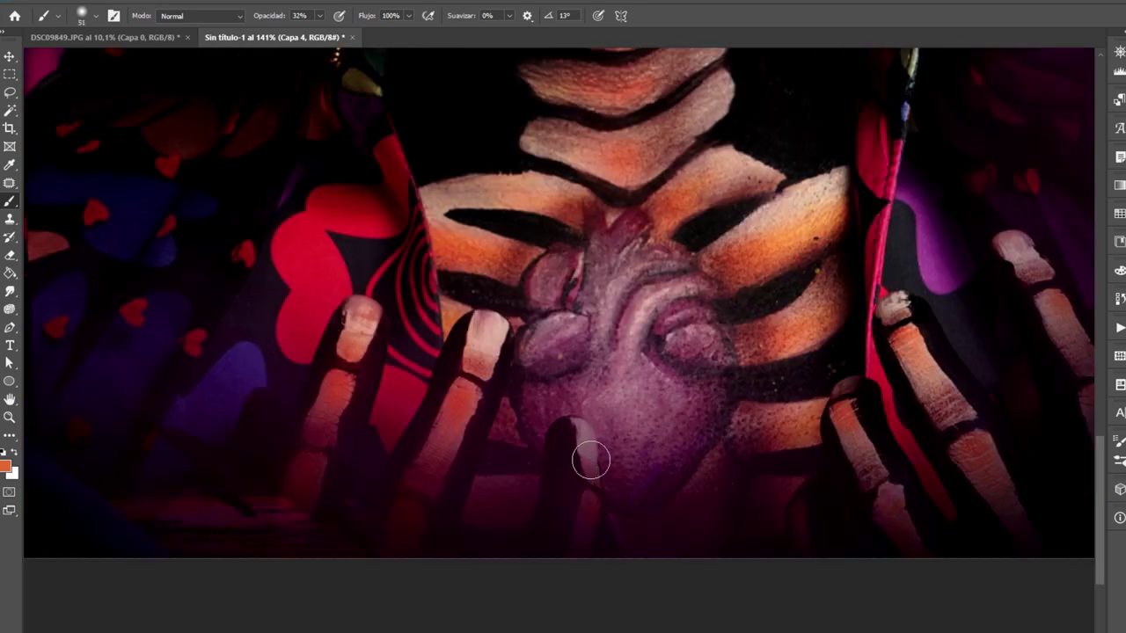
scroll(590, 460, down, 5)
scroll(653, 475, up, 5)
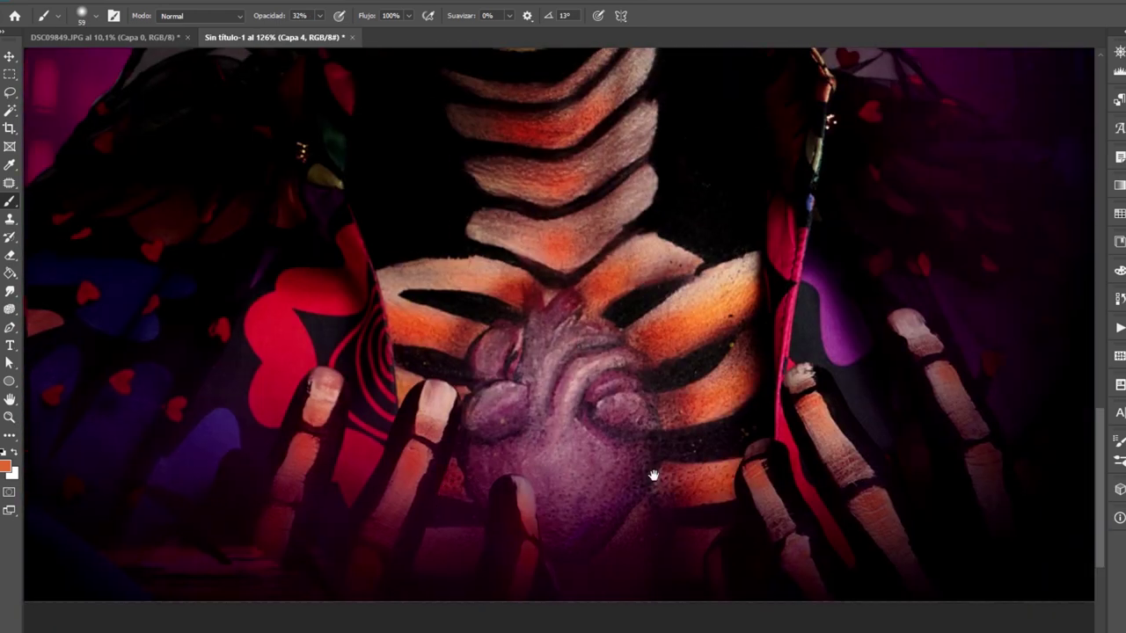
scroll(654, 475, down, 1)
scroll(654, 475, right, 1)
scroll(865, 341, down, 5)
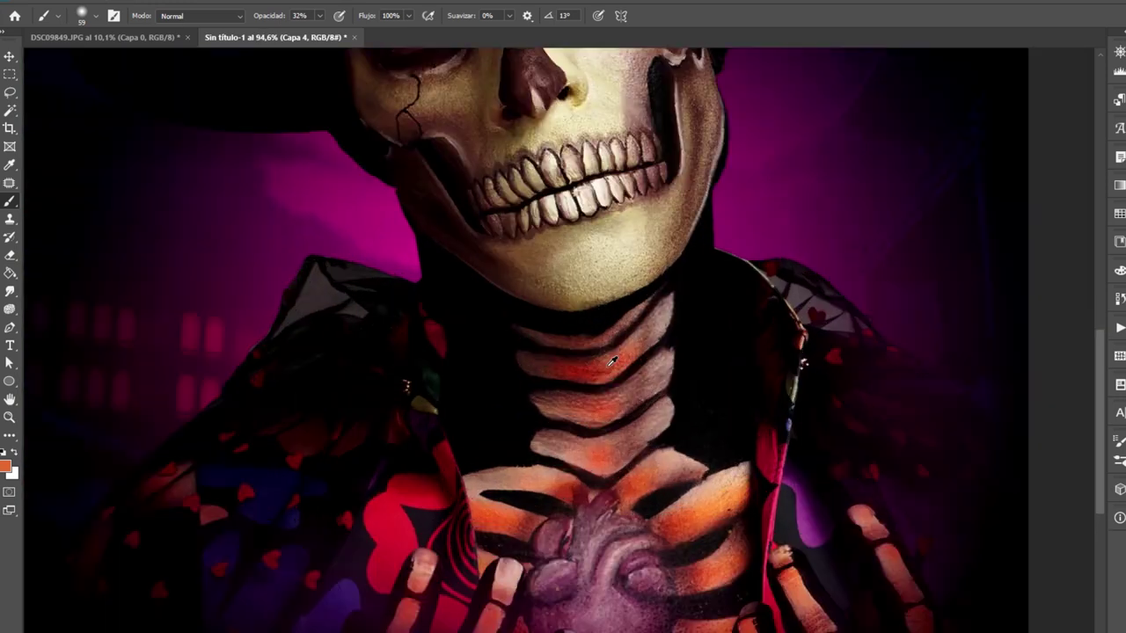
Create a new layer and tint the heart on the chest dark red with a soft brush at 32% opacity
scroll(648, 527, up, 6)
key(ctrl+shift+alt+n)
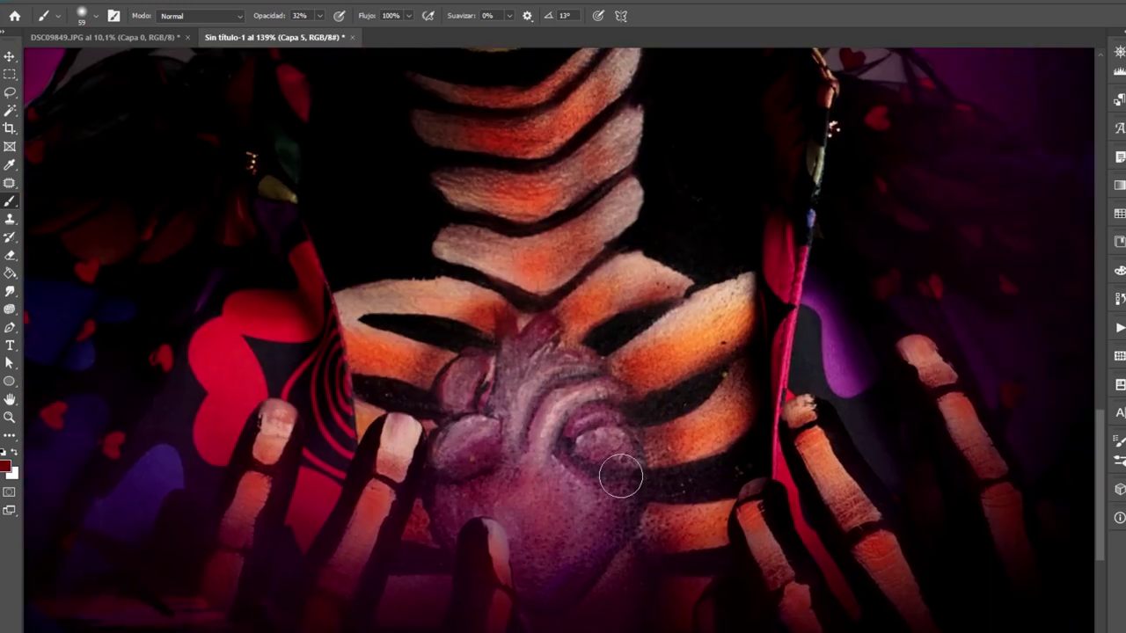
mouse_move(621, 476)
mouse_down()
mouse_move(476, 478)
mouse_move(553, 604)
mouse_move(541, 383)
mouse_move(580, 506)
mouse_move(603, 434)
mouse_move(528, 521)
mouse_move(492, 400)
mouse_up()
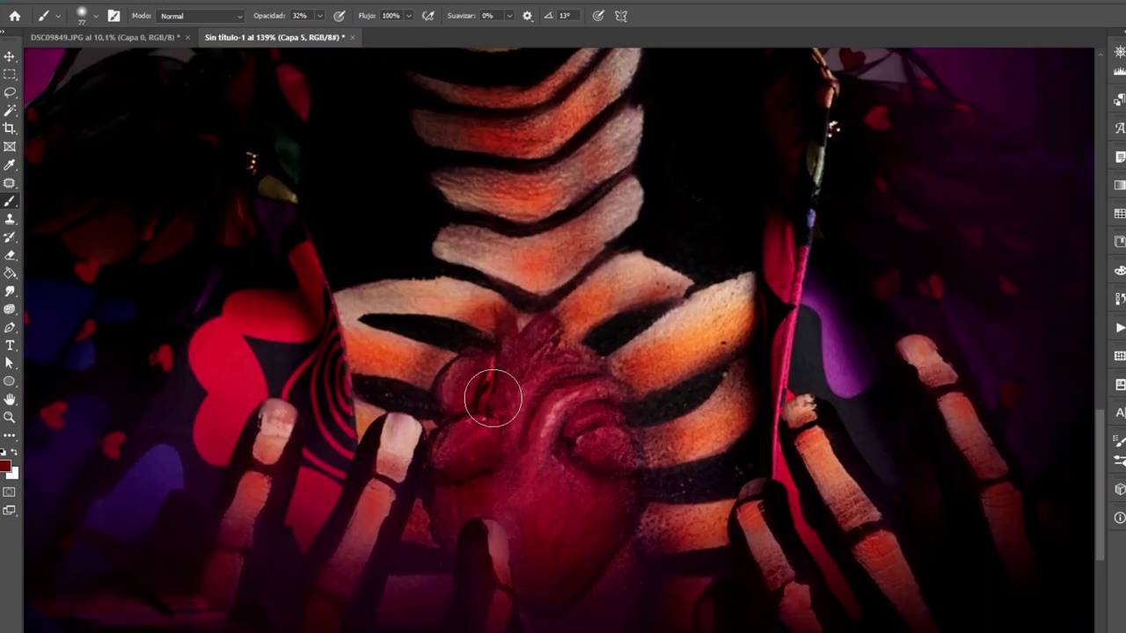
Place the ember image over the heart at 15.28% scale and -20.03° rotation, blending out its black background and adding a mask
key(ctrl+0)
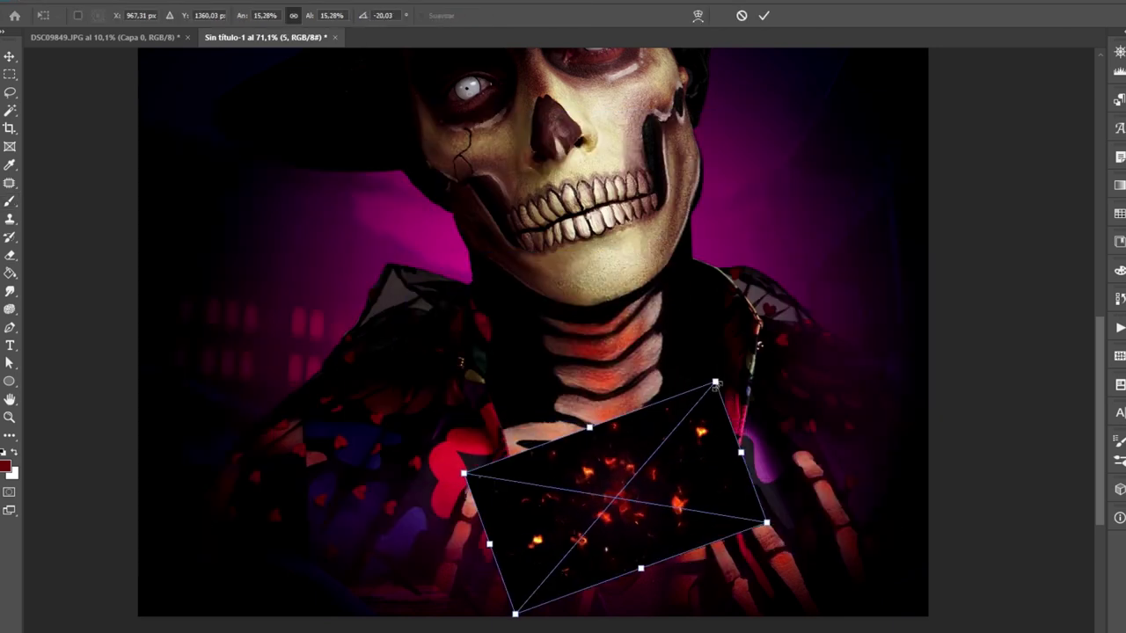
key(Return)
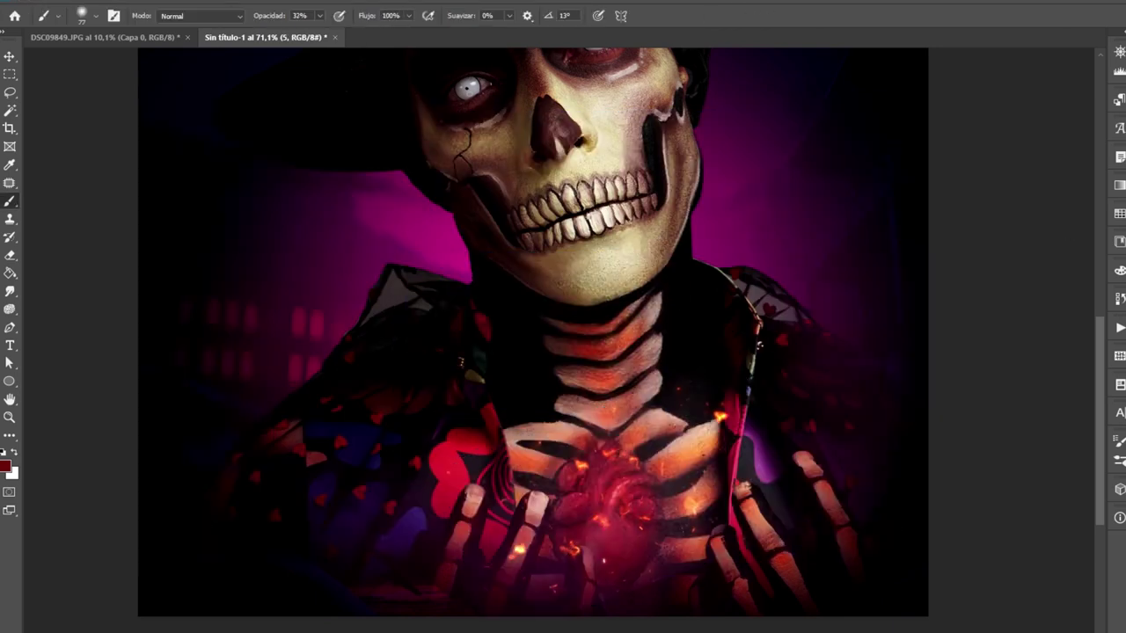
drag(799, 502, 821, 462)
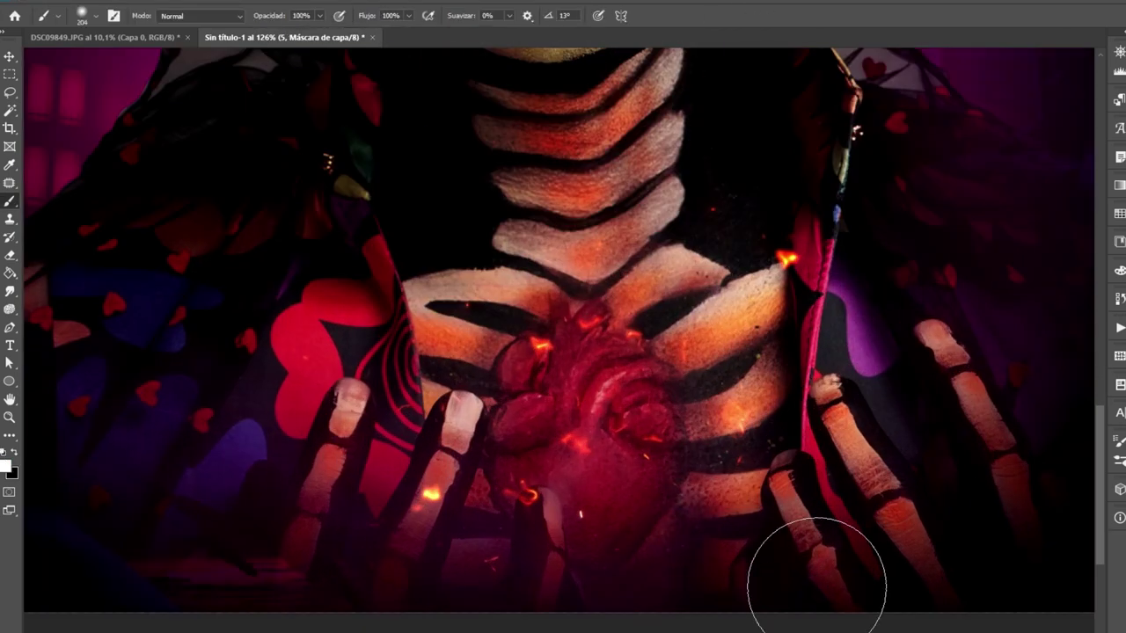
Paint a soft dark red glow over the heart on a new layer and add a bright light flare there
click(581, 429)
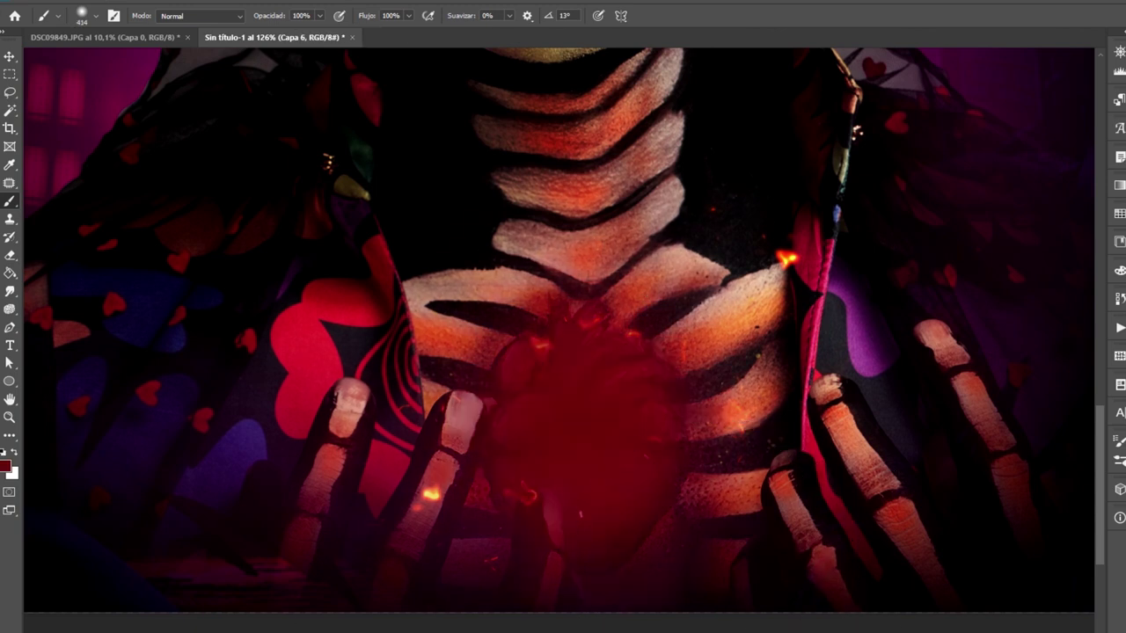
scroll(1085, 343, down, 4)
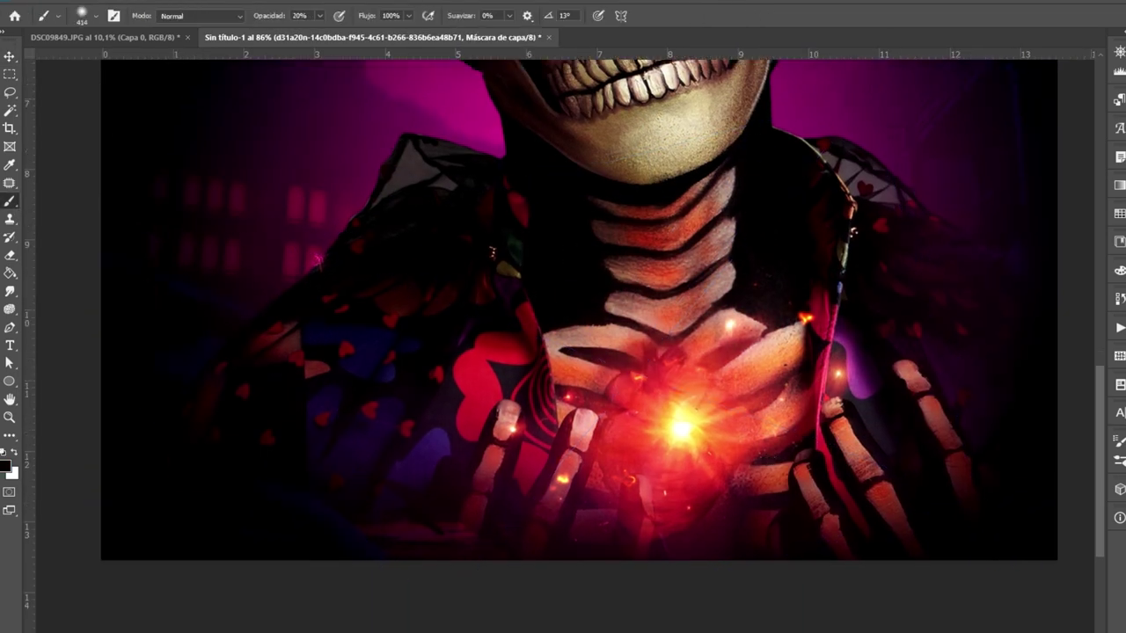
Paint red glows over the small hearts on both sleeves on Capa 7 with a soft brush at 24% opacity
scroll(641, 508, up, 3)
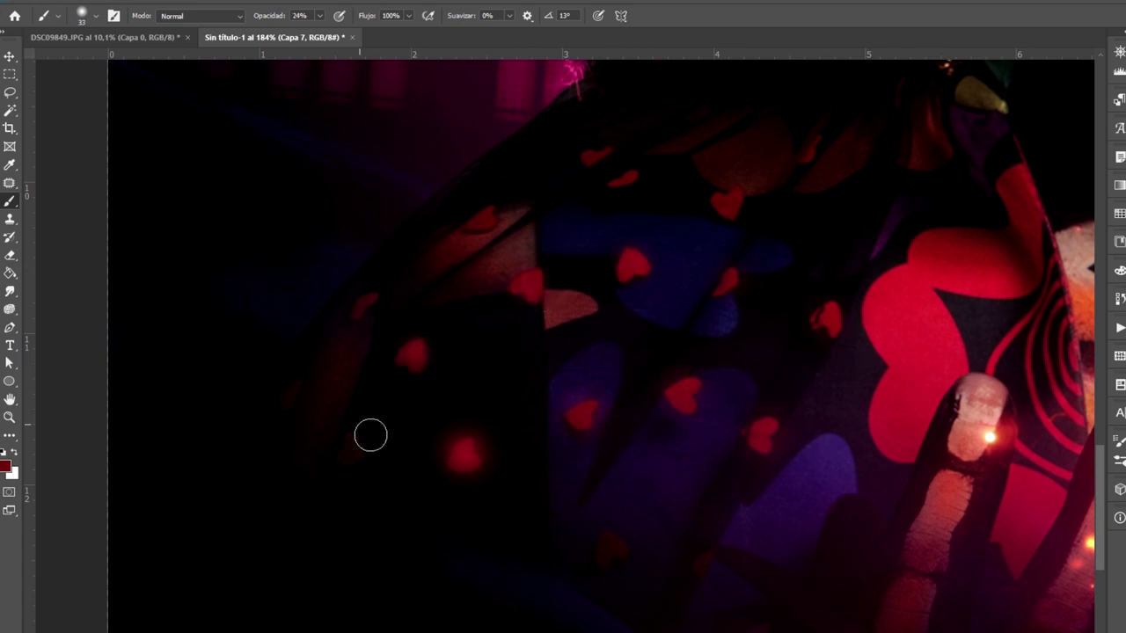
drag(696, 293, 682, 439)
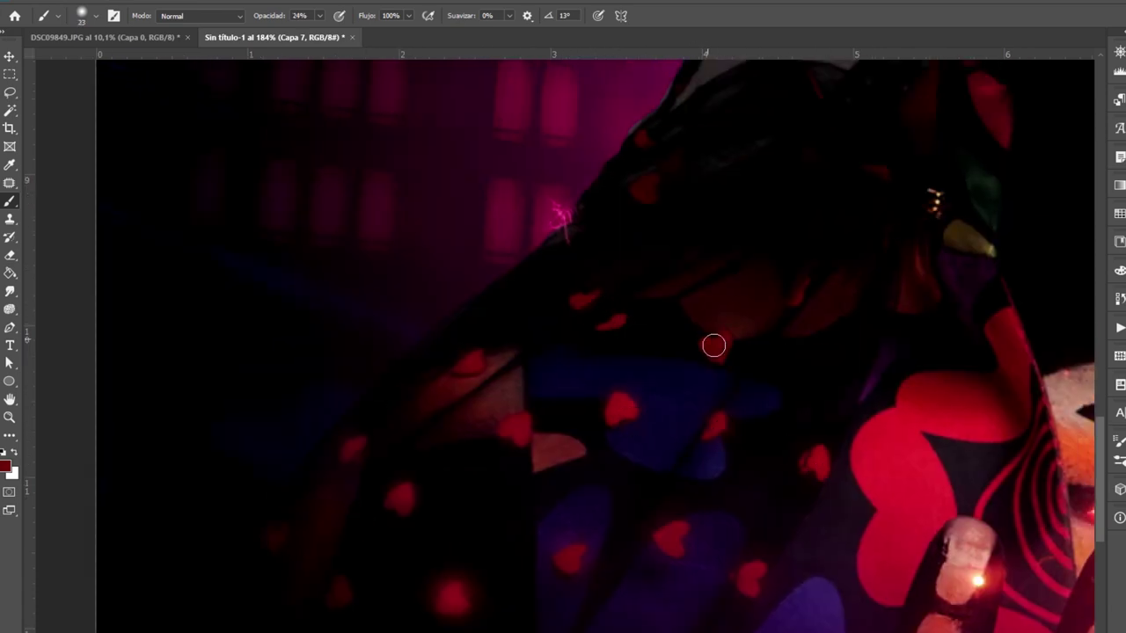
scroll(714, 344, right, 10)
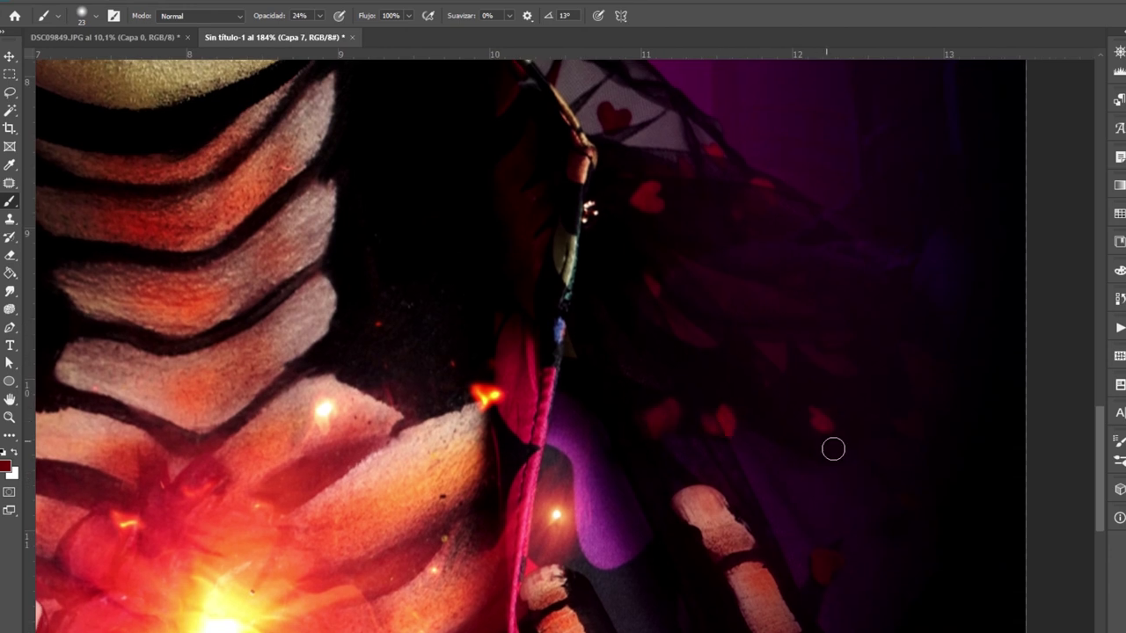
scroll(648, 399, up, 5)
scroll(745, 291, down, 14)
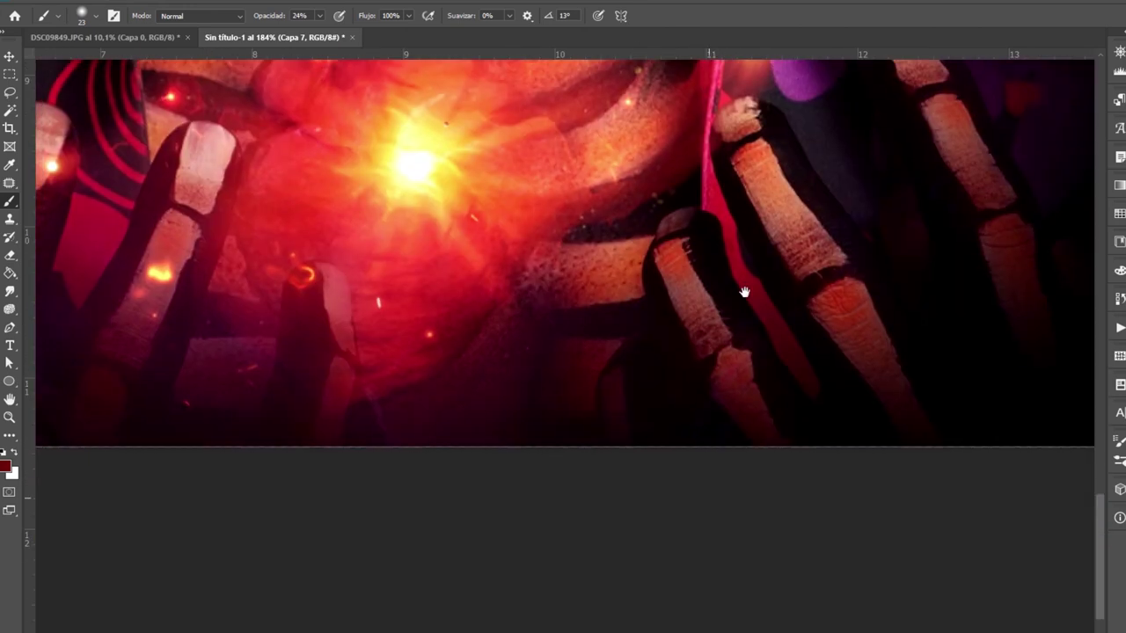
scroll(402, 465, up, 6)
scroll(402, 466, left, 7)
scroll(517, 584, down, 5)
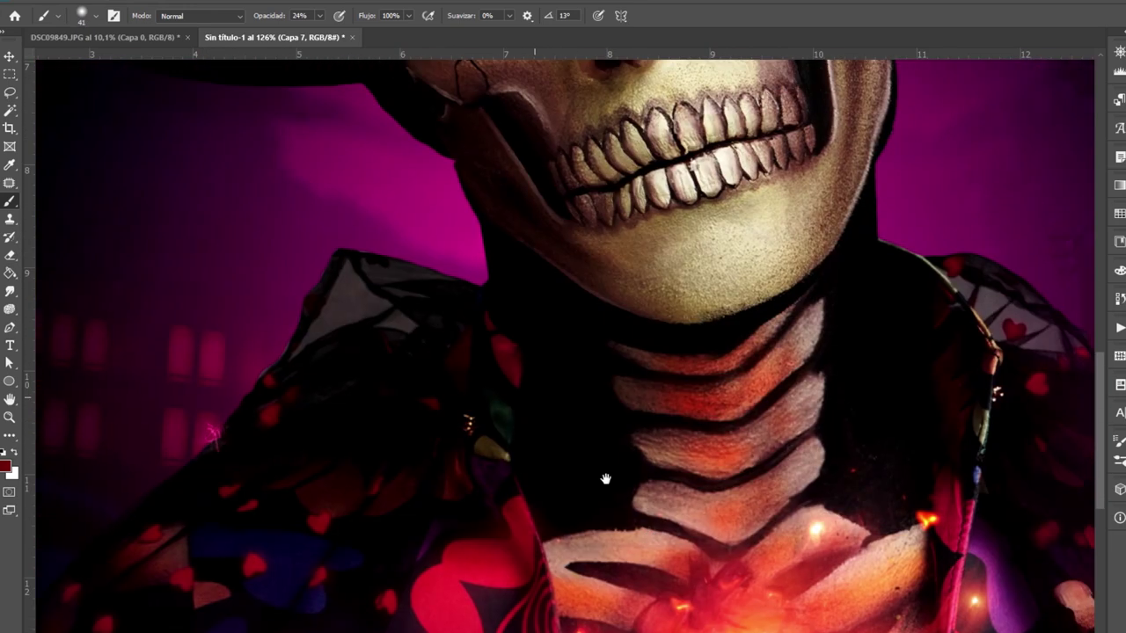
Continue the red glow on the small hearts around the shoulders and sheer collar at 24% opacity
scroll(430, 349, up, 8)
scroll(382, 460, down, 4)
scroll(578, 383, up, 2)
scroll(579, 383, up, 4)
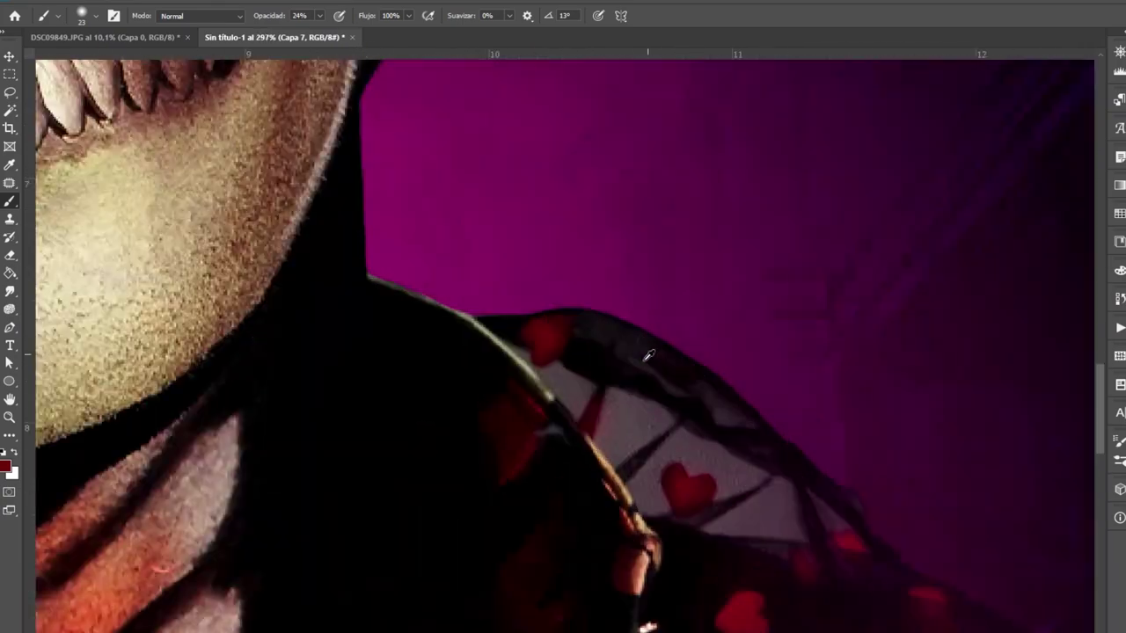
Clean up the cutout edge beside the jaw and neck on the Capa 1 mask with a 7-pixel black brush
scroll(586, 402, down, 9)
scroll(644, 552, up, 8)
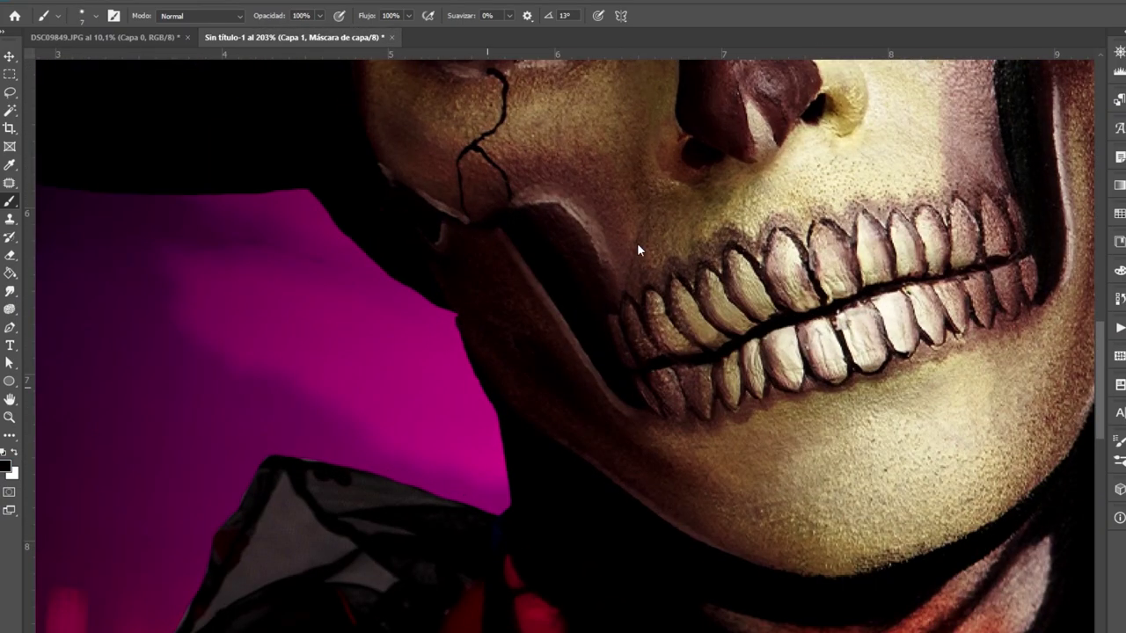
scroll(526, 327, up, 4)
scroll(598, 486, down, 4)
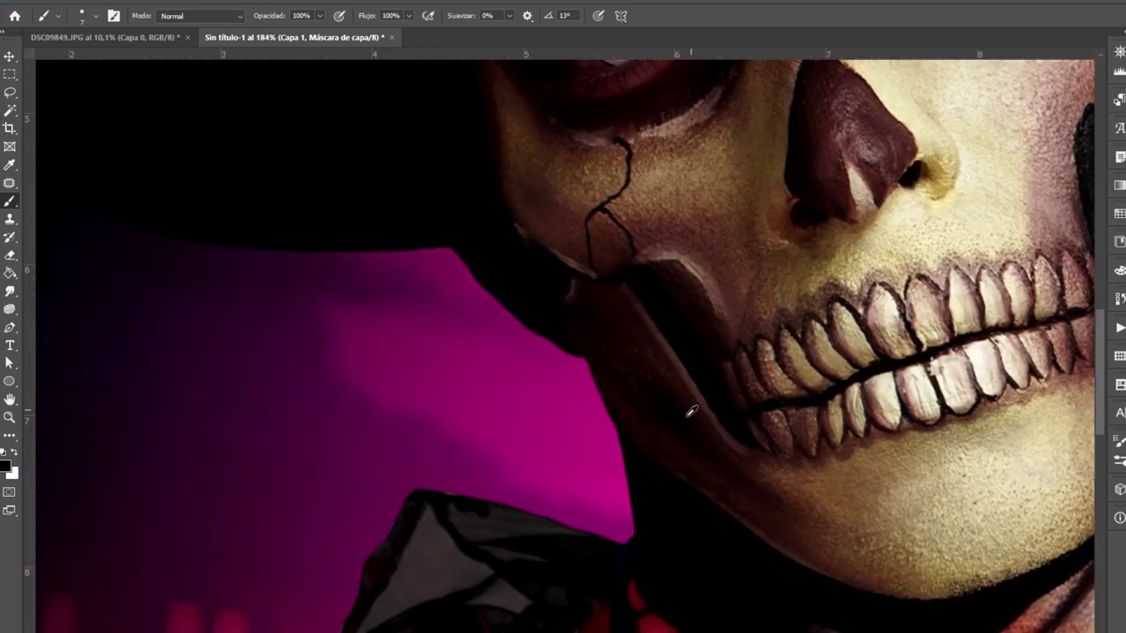
scroll(678, 264, up, 4)
scroll(603, 308, down, 3)
scroll(524, 434, up, 3)
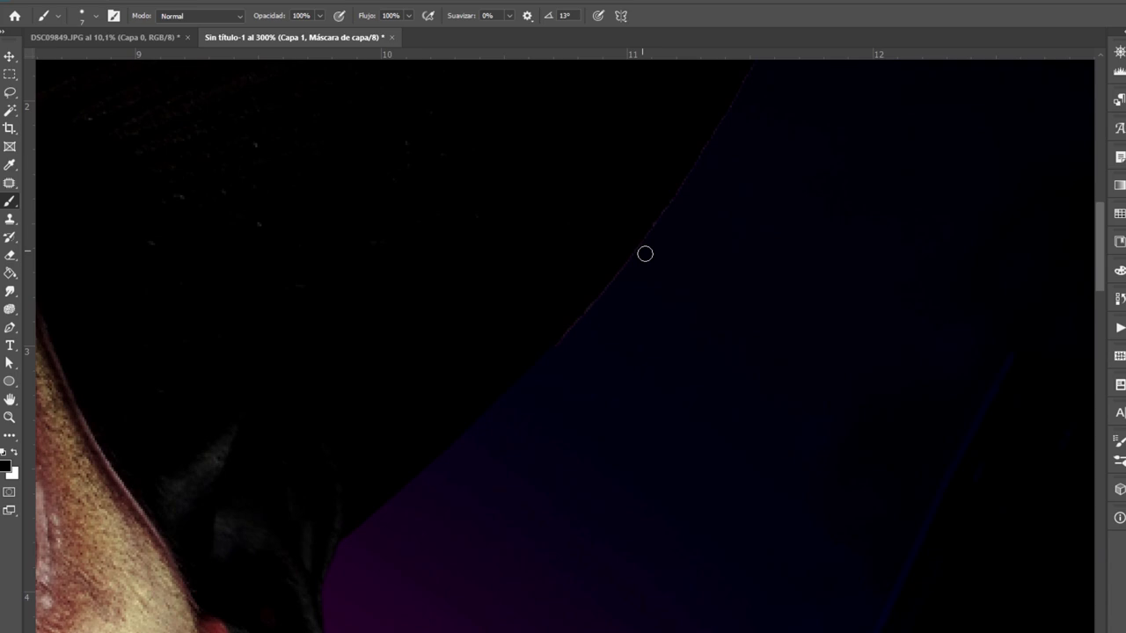
Remove the light fringe along the hat brim by painting black on the Capa 1 mask
drag(644, 253, 661, 415)
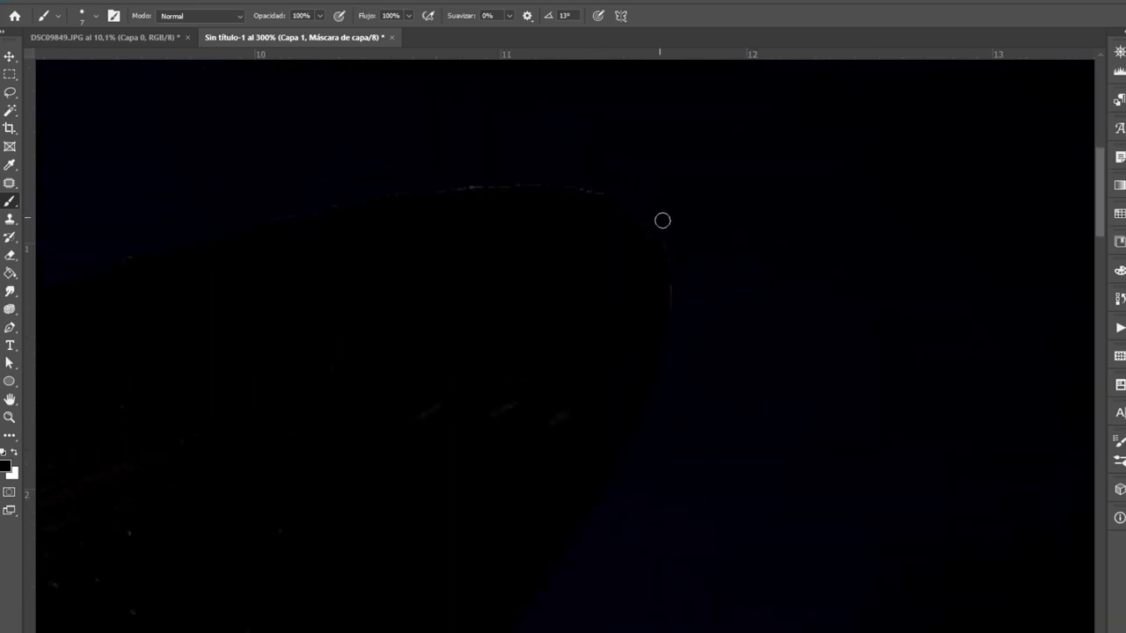
scroll(422, 375, up, 3)
scroll(714, 352, down, 4)
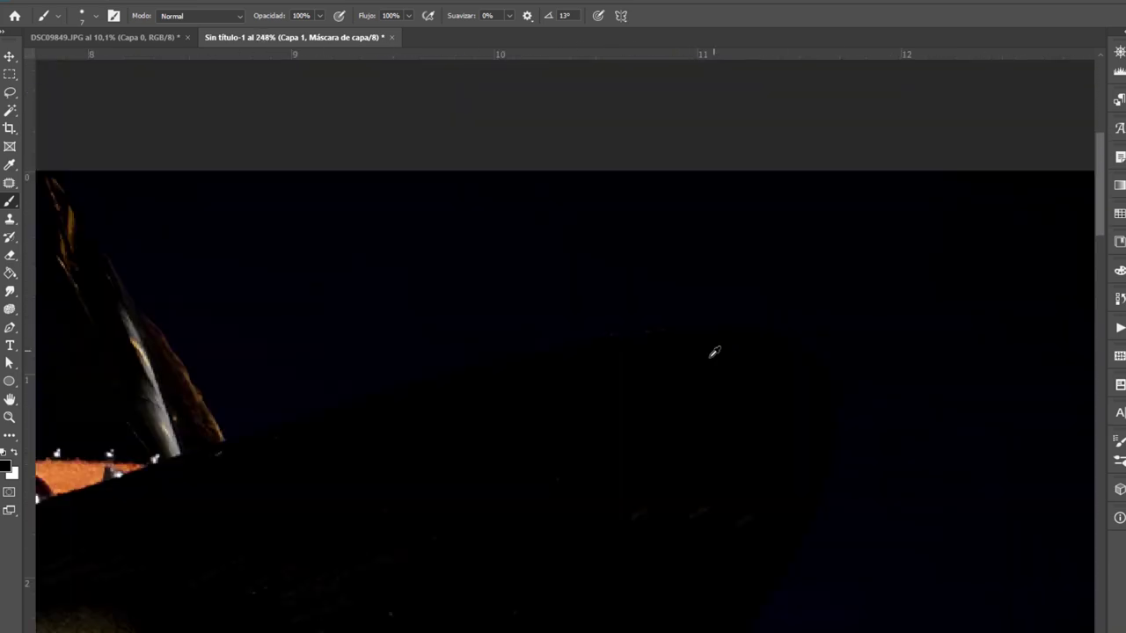
scroll(582, 327, up, 1)
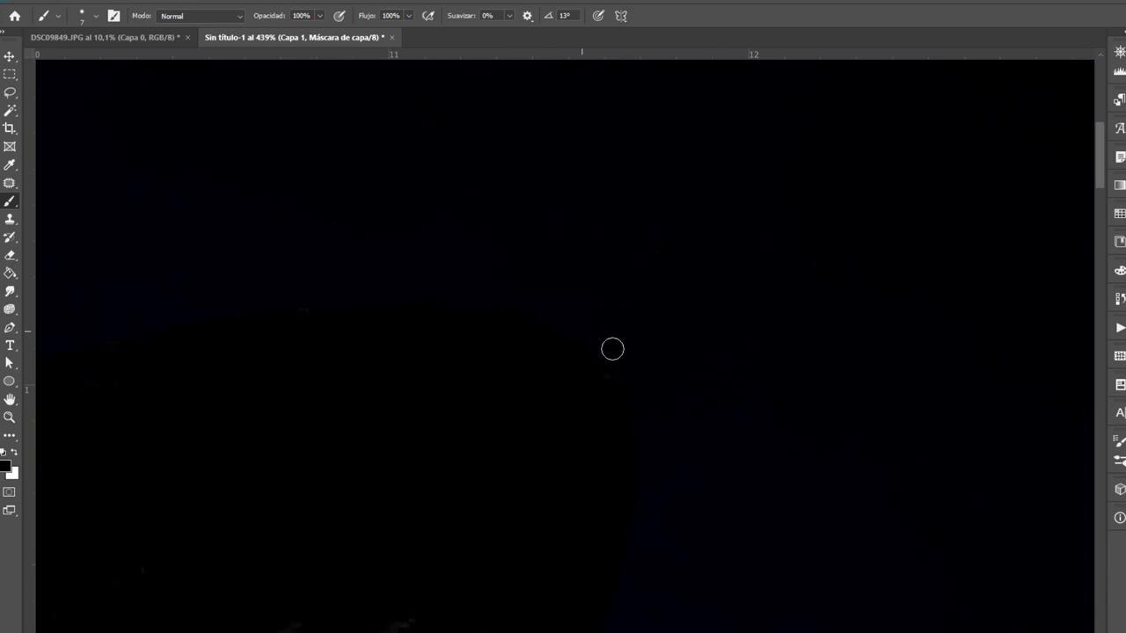
scroll(653, 438, left, 5)
scroll(494, 261, up, 2)
scroll(614, 523, down, 2)
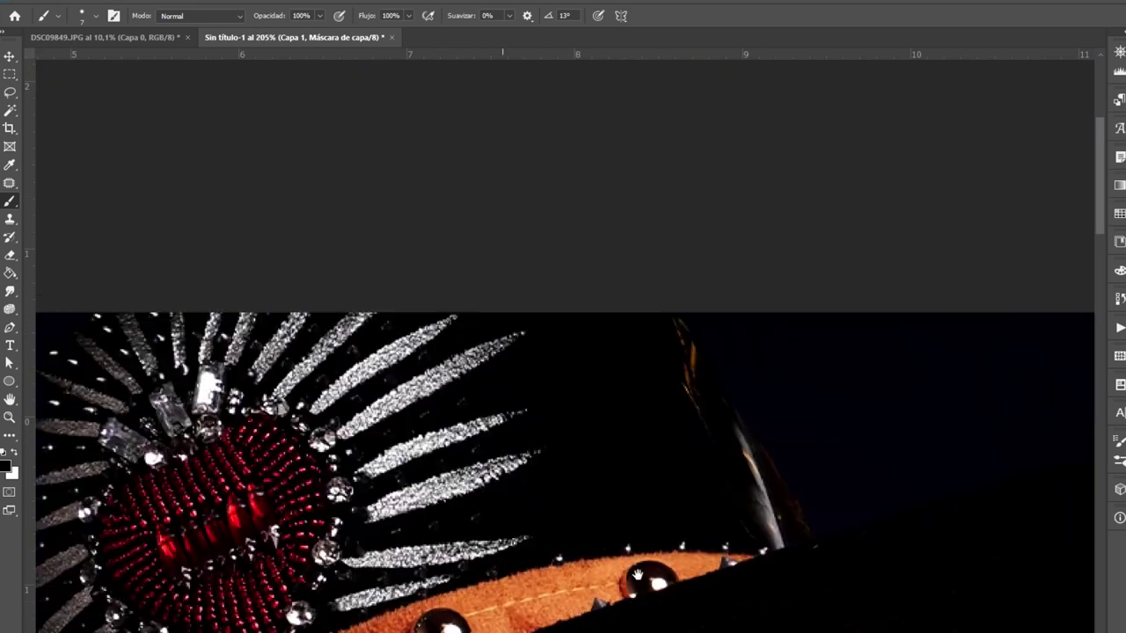
scroll(721, 462, left, 5)
scroll(602, 450, down, 3)
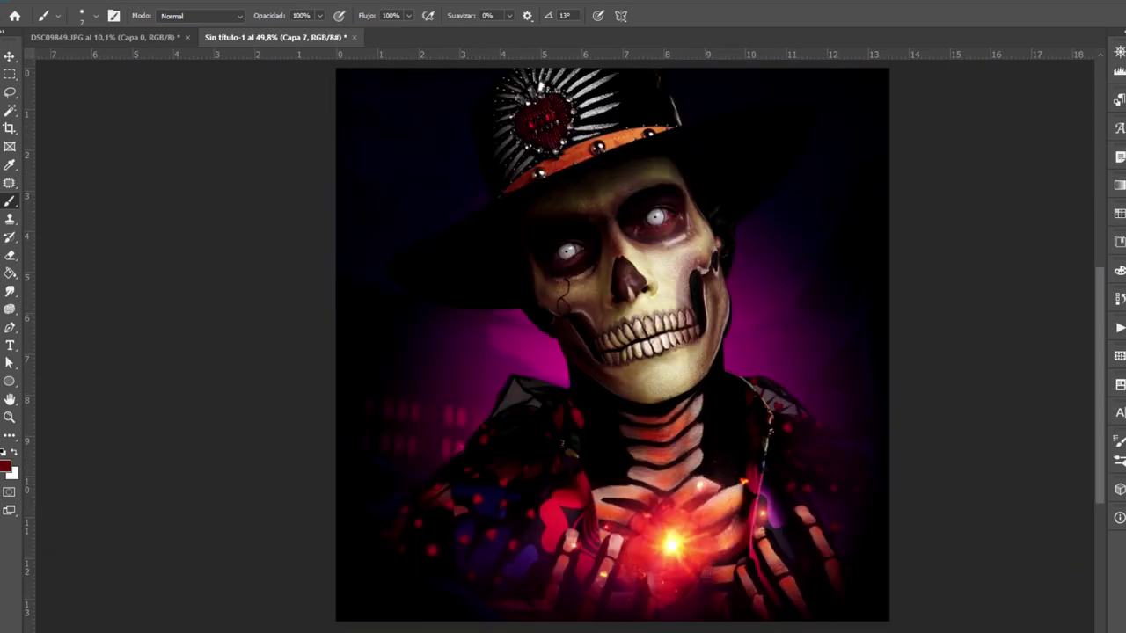
Paint a purple glow over the purple shirt patch beside the lapel on Capa 8 with a 134-pixel soft brush
scroll(698, 462, up, 2)
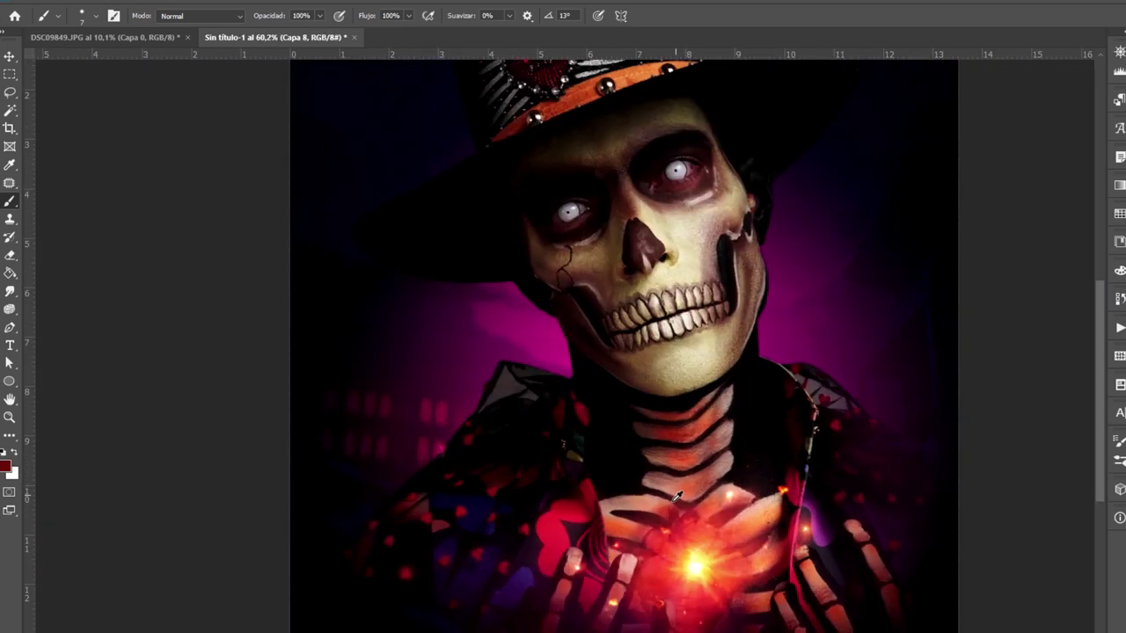
scroll(697, 462, down, 2)
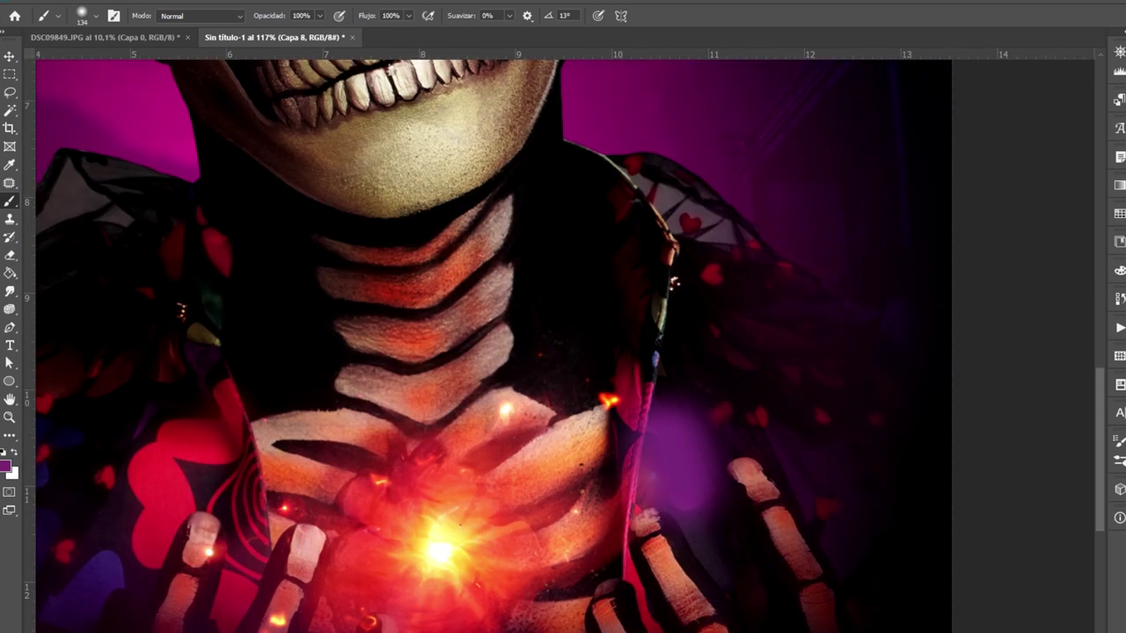
scroll(364, 402, left, 3)
scroll(665, 383, up, 1)
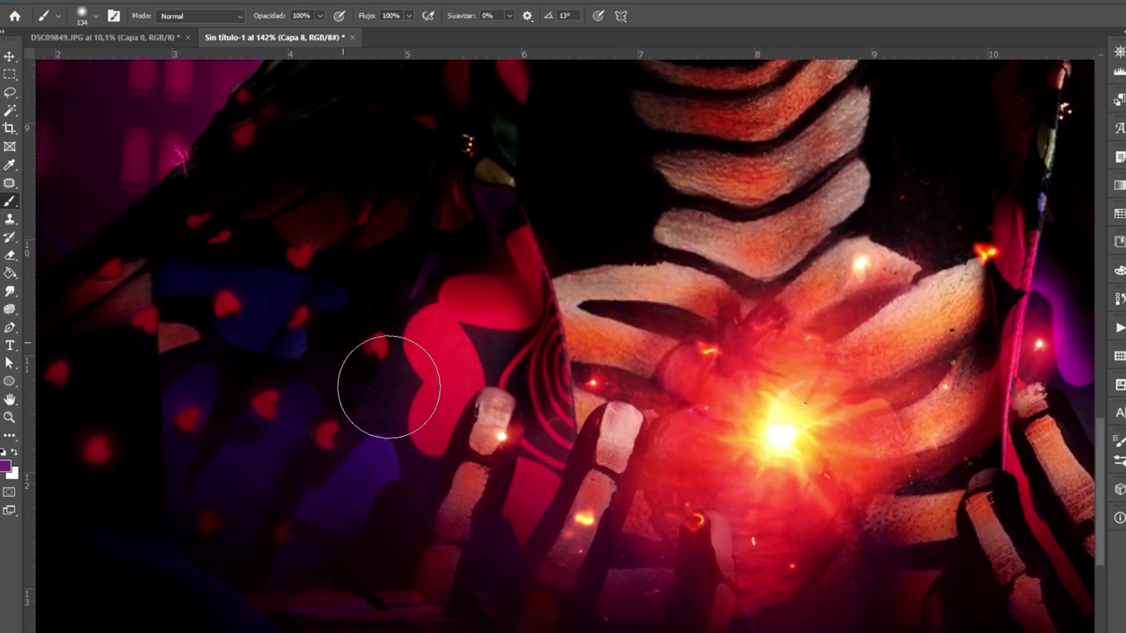
Paint a vivid blue glow over the blue patches of the shirt on Capa 9
mouse_move(389, 378)
mouse_down()
mouse_move(369, 493)
mouse_move(352, 510)
mouse_move(290, 475)
mouse_up()
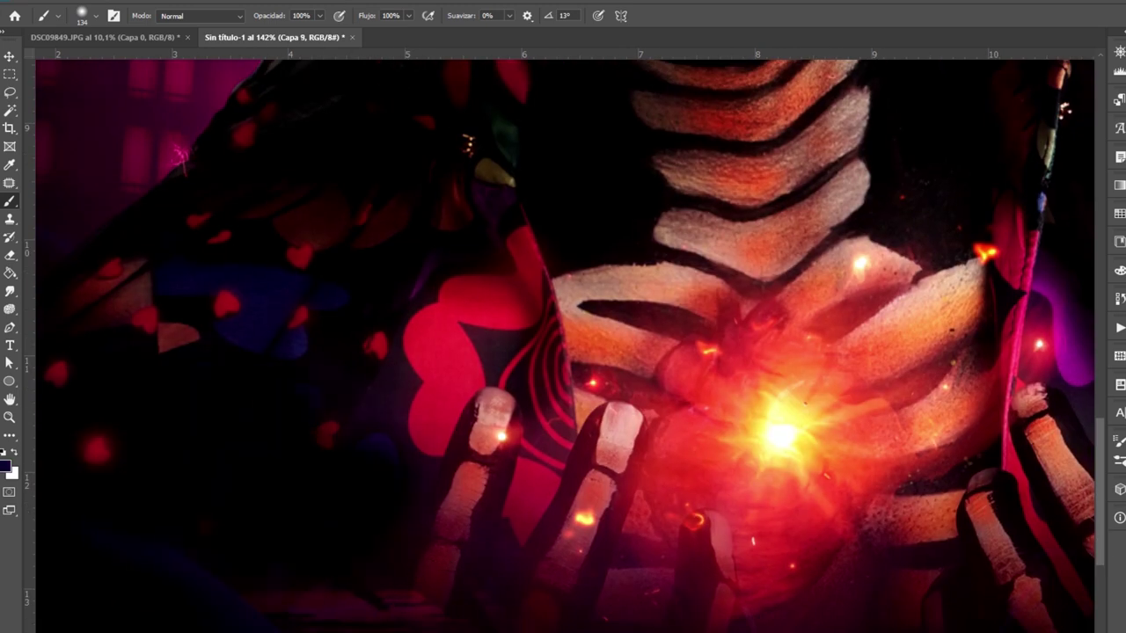
key(i)
key(b)
drag(176, 404, 378, 475)
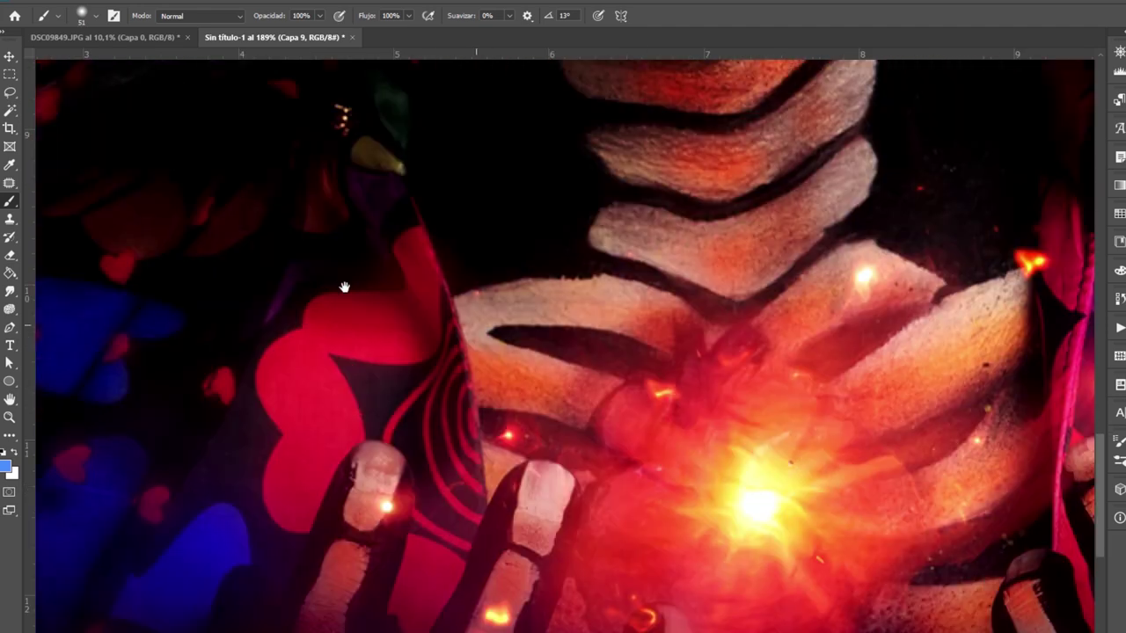
Tint the small yellow lapel patch orange on Capa 9 with a soft brush of about 41 pixels
drag(344, 287, 349, 404)
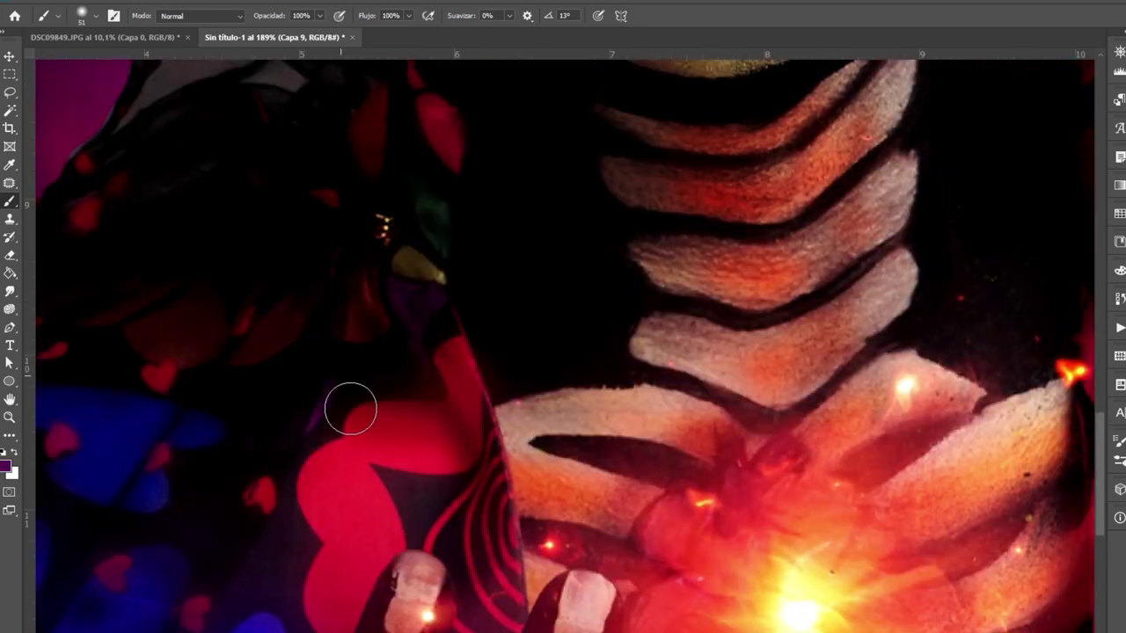
alt+click(432, 303)
alt+click(424, 278)
drag(369, 234, 410, 334)
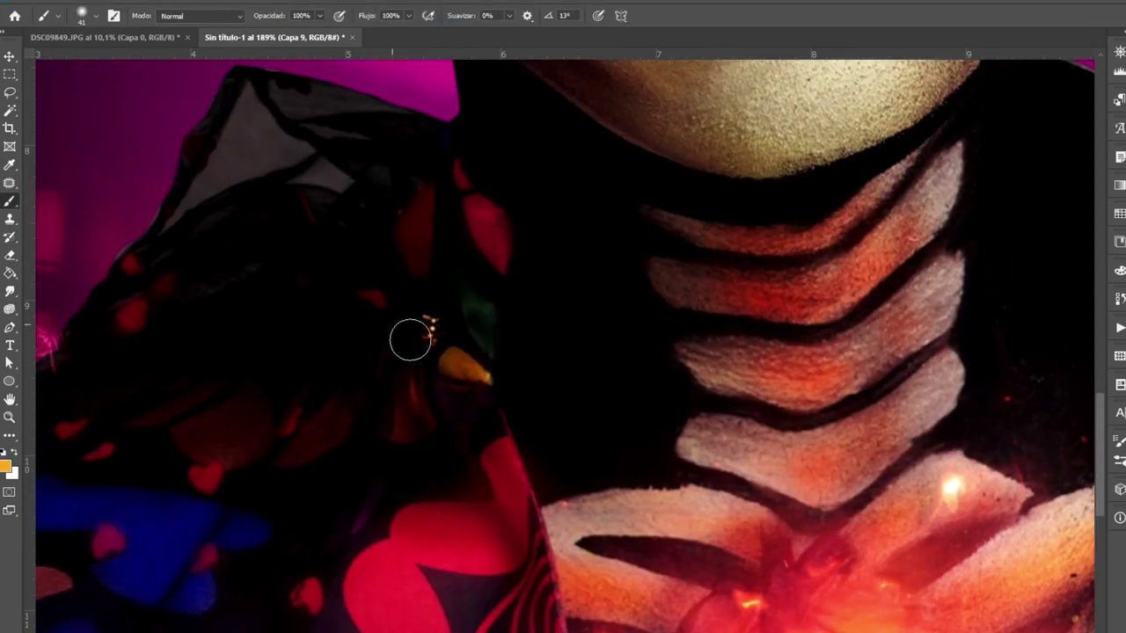
Paint vivid green over the lapel's green patch and the green stretch of the opposite lapel's trim, using a 22-pixel brush for the trim
alt+click(479, 313)
drag(495, 339, 202, 176)
scroll(628, 263, up, 2)
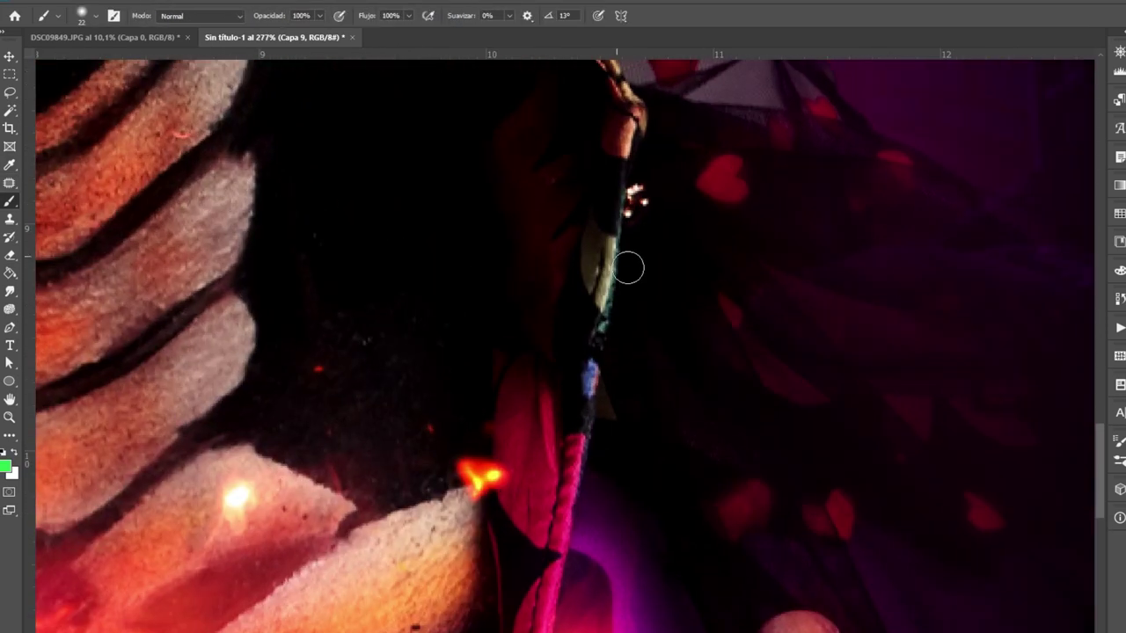
drag(616, 236, 598, 338)
alt+click(638, 136)
scroll(639, 137, down, 5)
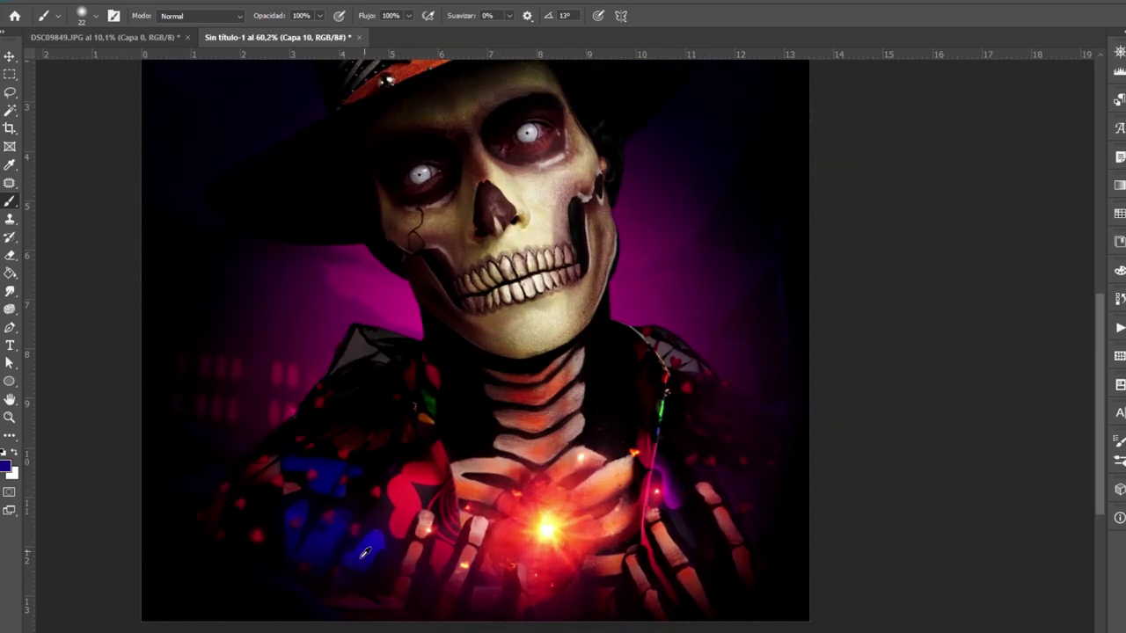
Add a soft blue glow over the patterned shirt and a dark red glow over the shoulder on separate layers at 20% brush opacity
drag(378, 554, 307, 492)
alt+click(408, 413)
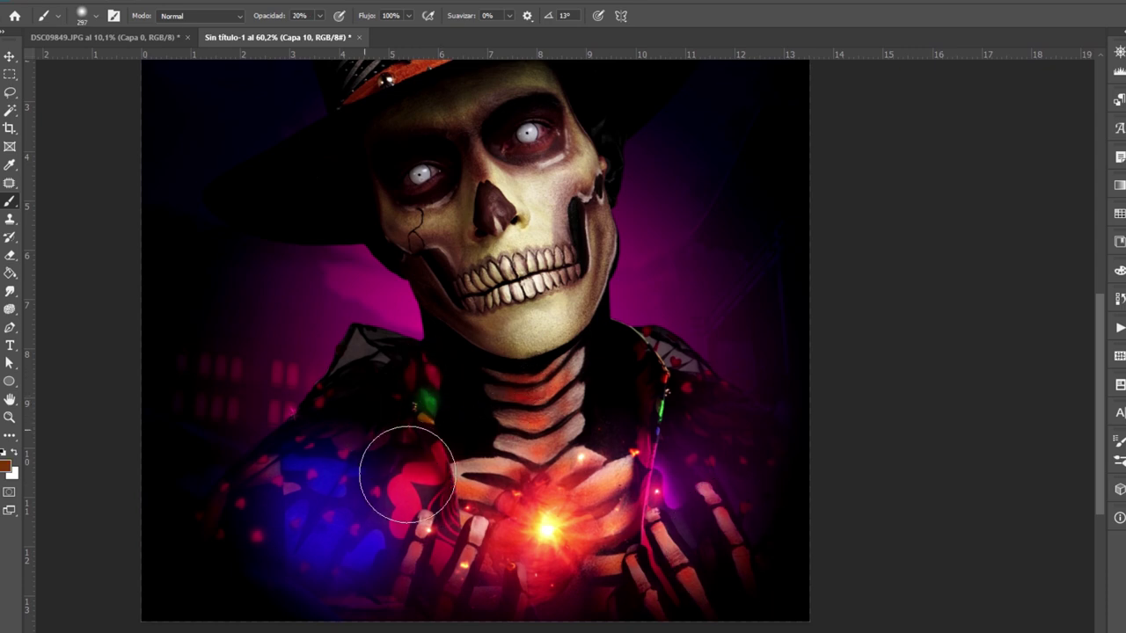
key(ctrl+shift+alt+n)
scroll(384, 428, up, 4)
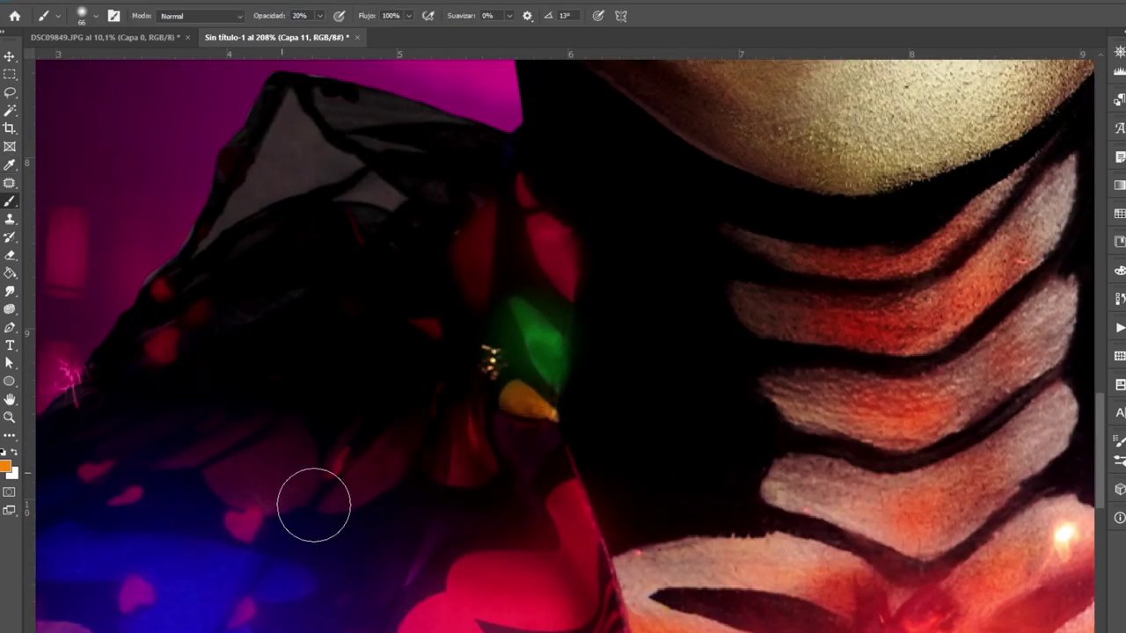
click(264, 392)
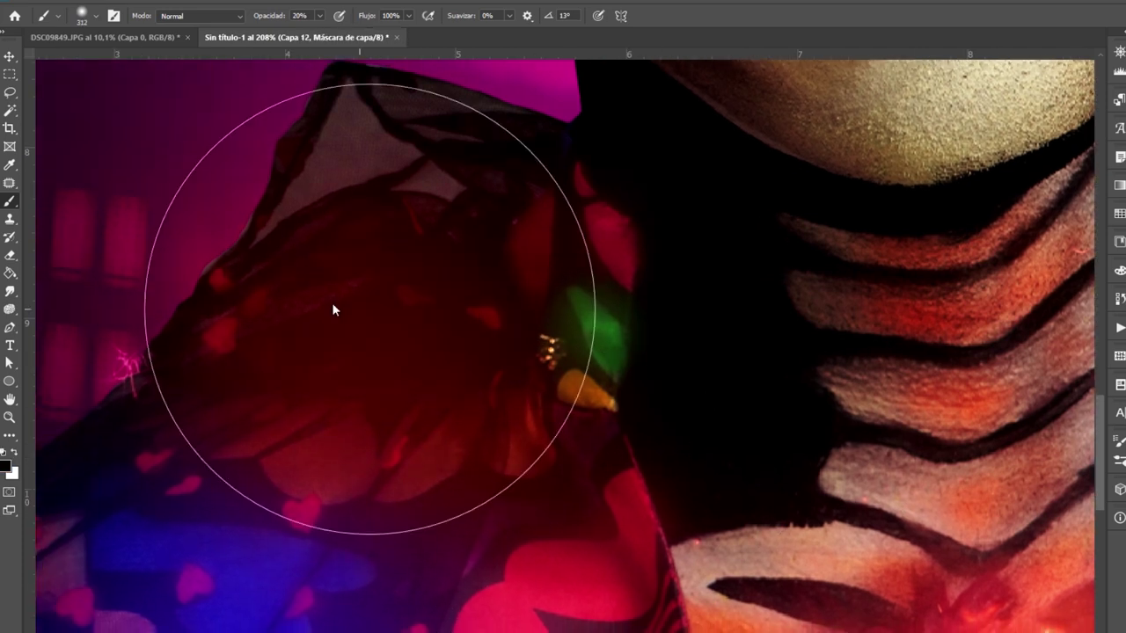
scroll(332, 309, down, 5)
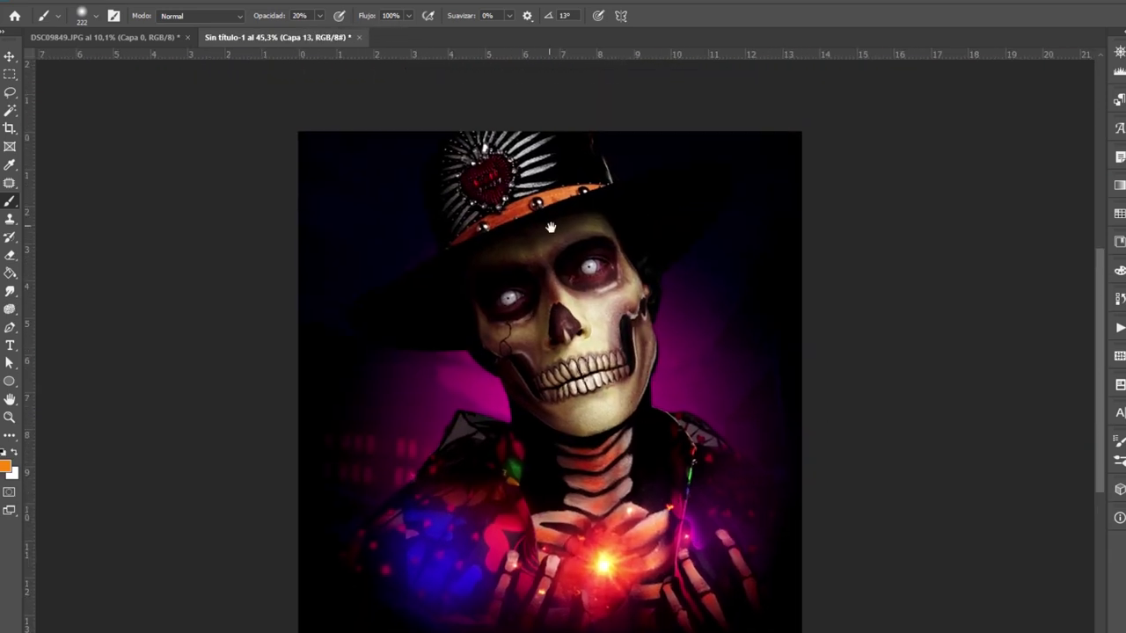
Recolour the narrow tip of the hat band vivid orange on Capa 13 with a 6-pixel brush at 100% opacity
scroll(550, 228, up, 4)
key(i)
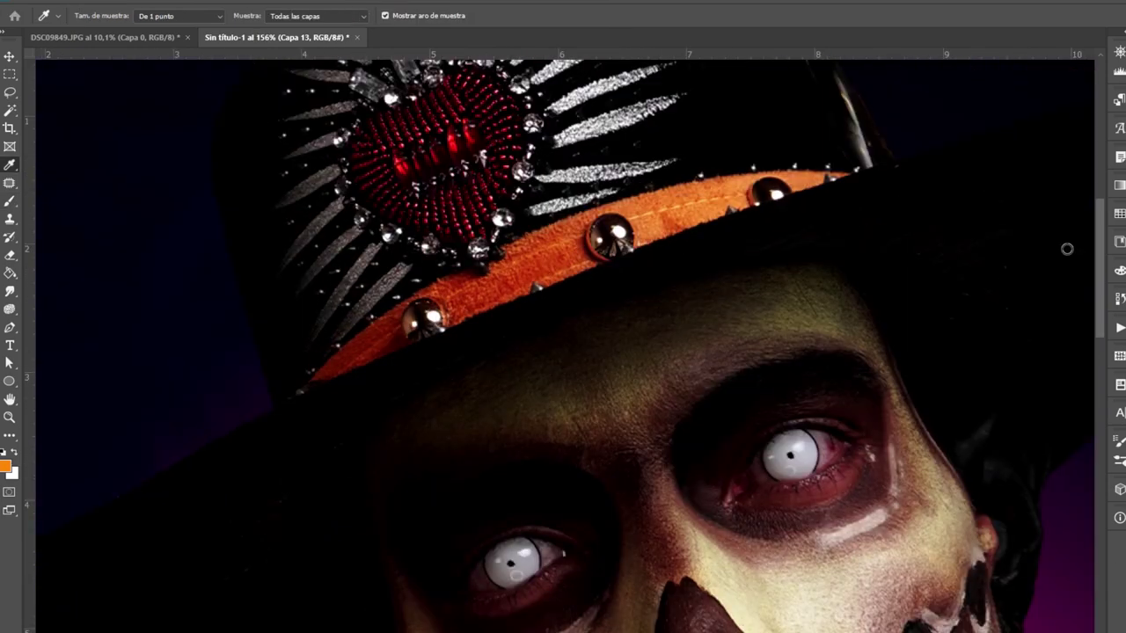
key(b)
scroll(610, 225, up, 5)
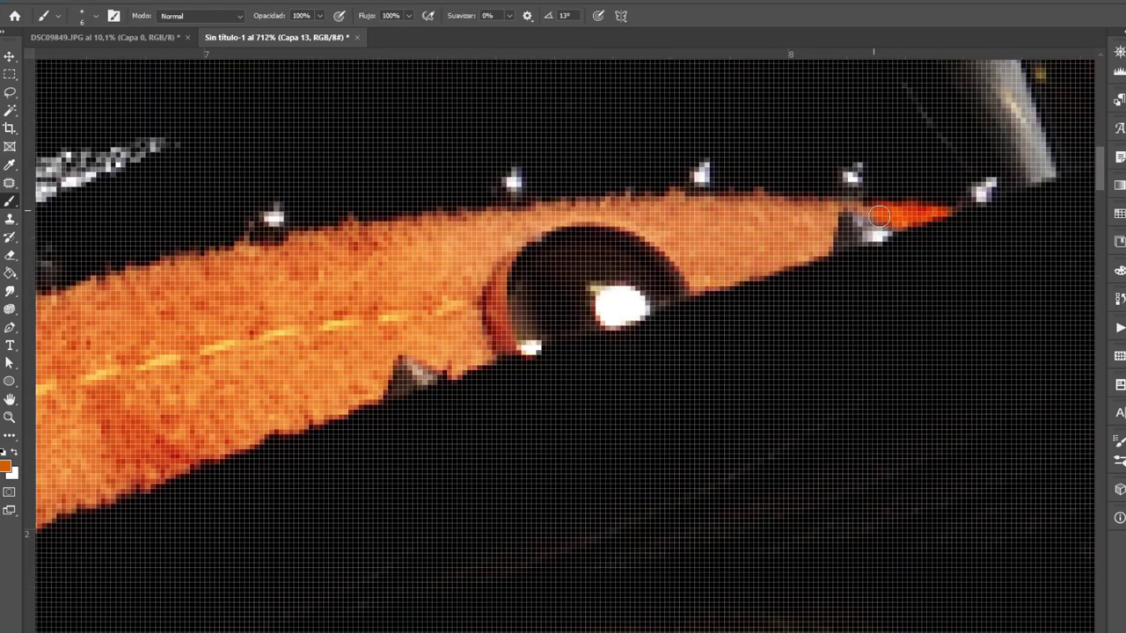
scroll(879, 215, down, 3)
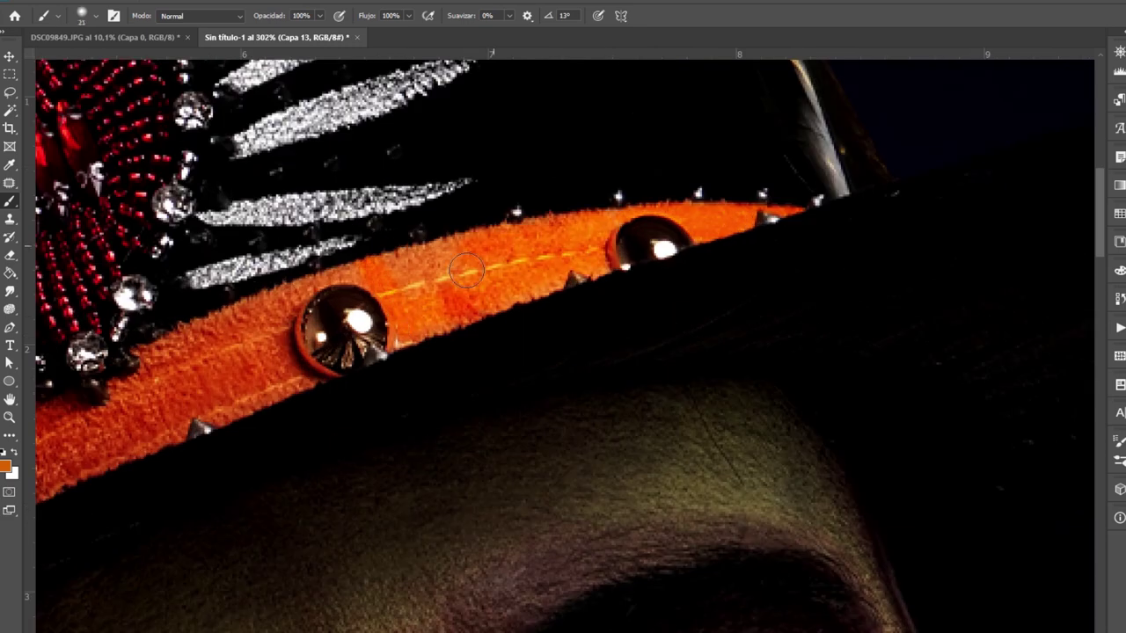
Paint vivid orange along the rest of the hat band and around its studs on Capa 13, using 13- to 22-pixel brushes
key(bracketleft)
key(bracketleft)
scroll(493, 260, left, 5)
key(bracketleft)
scroll(354, 449, left, 7)
scroll(355, 450, down, 2)
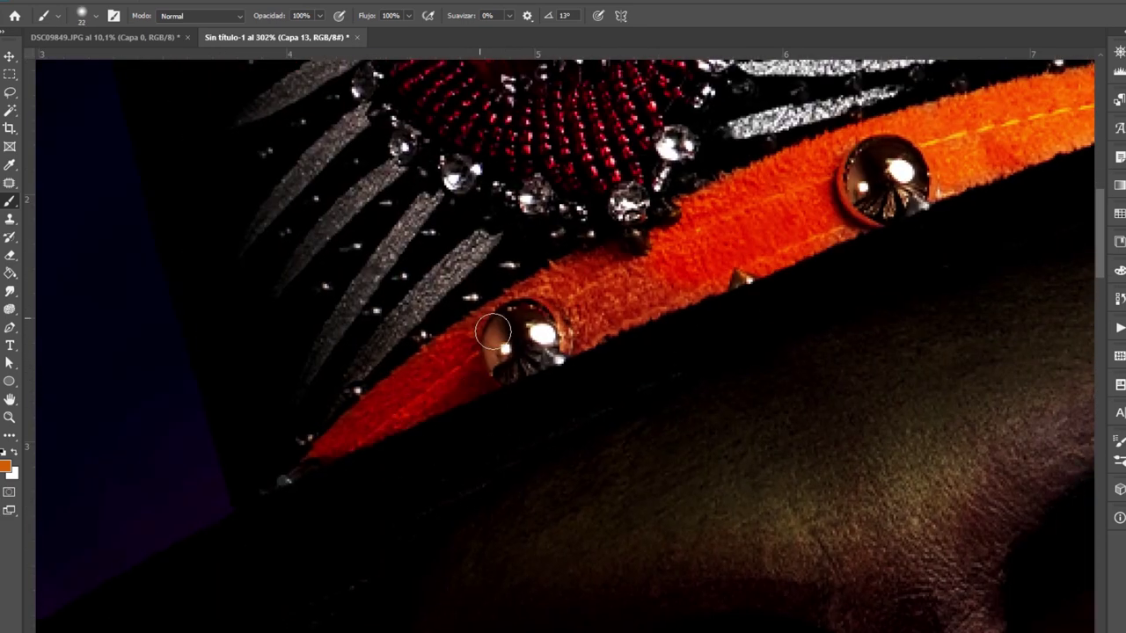
scroll(651, 279, down, 3)
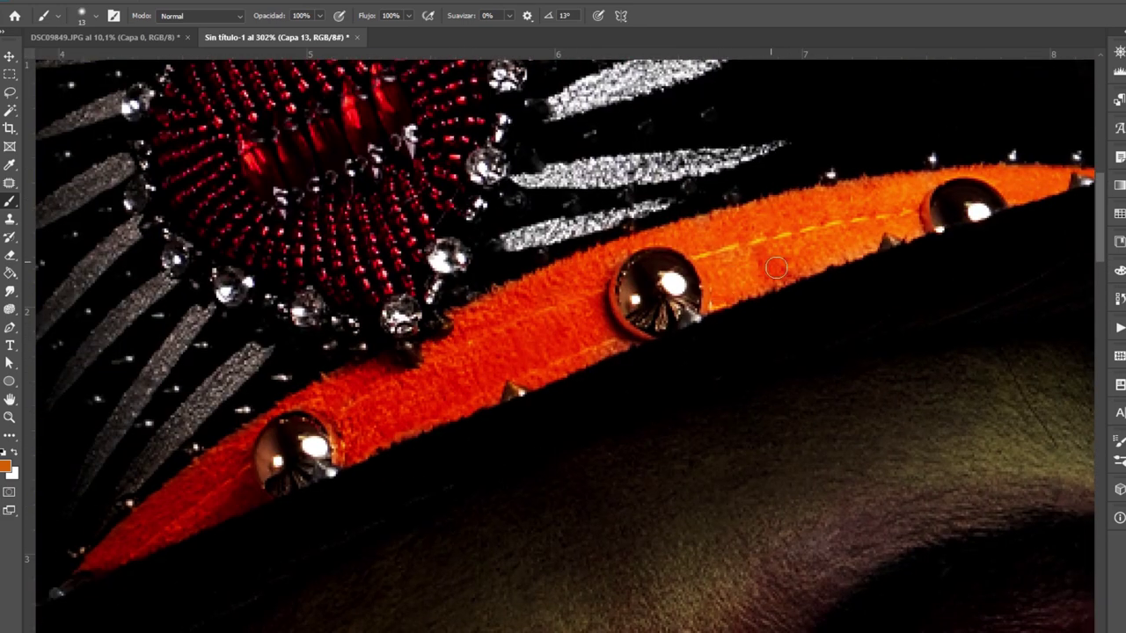
scroll(535, 406, up, 3)
scroll(561, 356, down, 5)
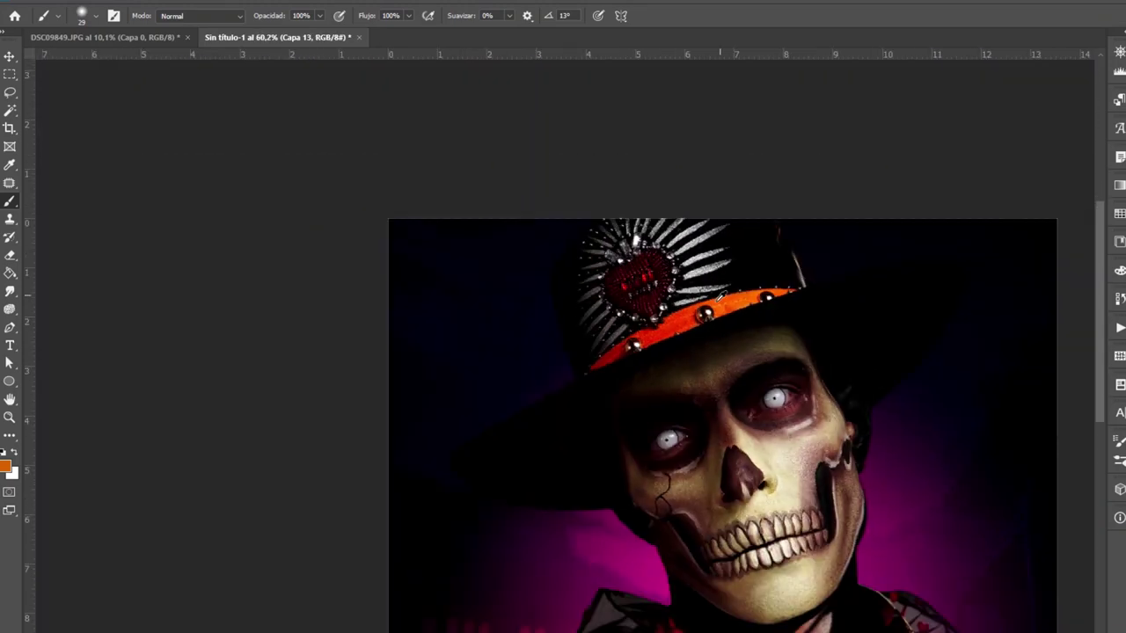
scroll(685, 376, up, 6)
scroll(684, 377, down, 5)
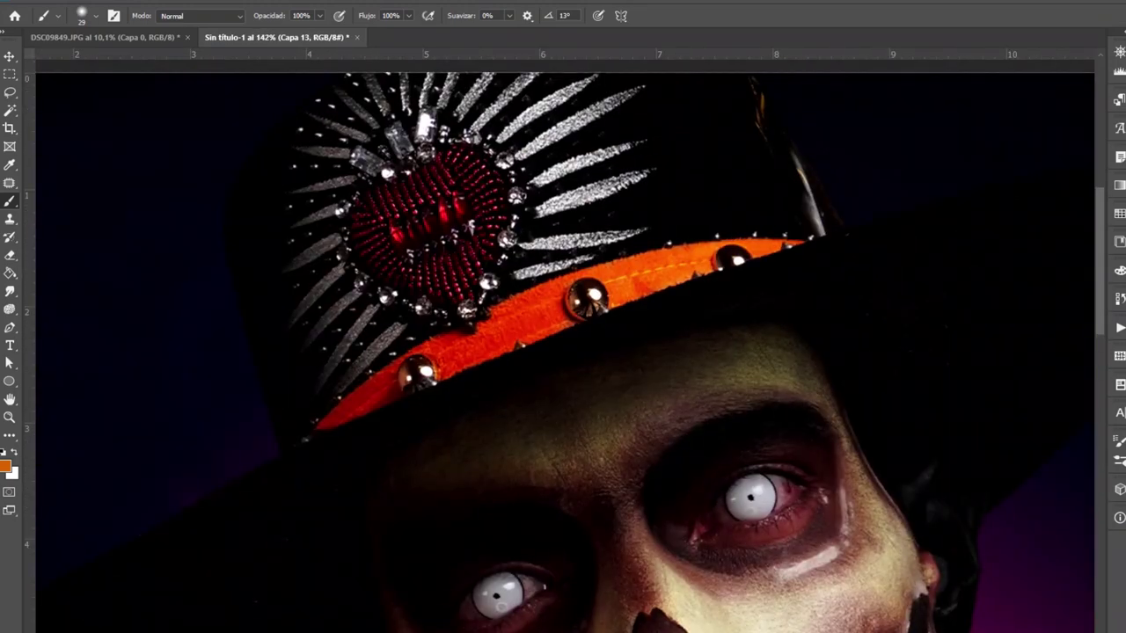
Add a contrast-boosting Levels adjustment, masked to the face, and reveal it softly by painting white on the mask at 20% brush opacity
scroll(684, 377, down, 3)
key(alt+bracketright)
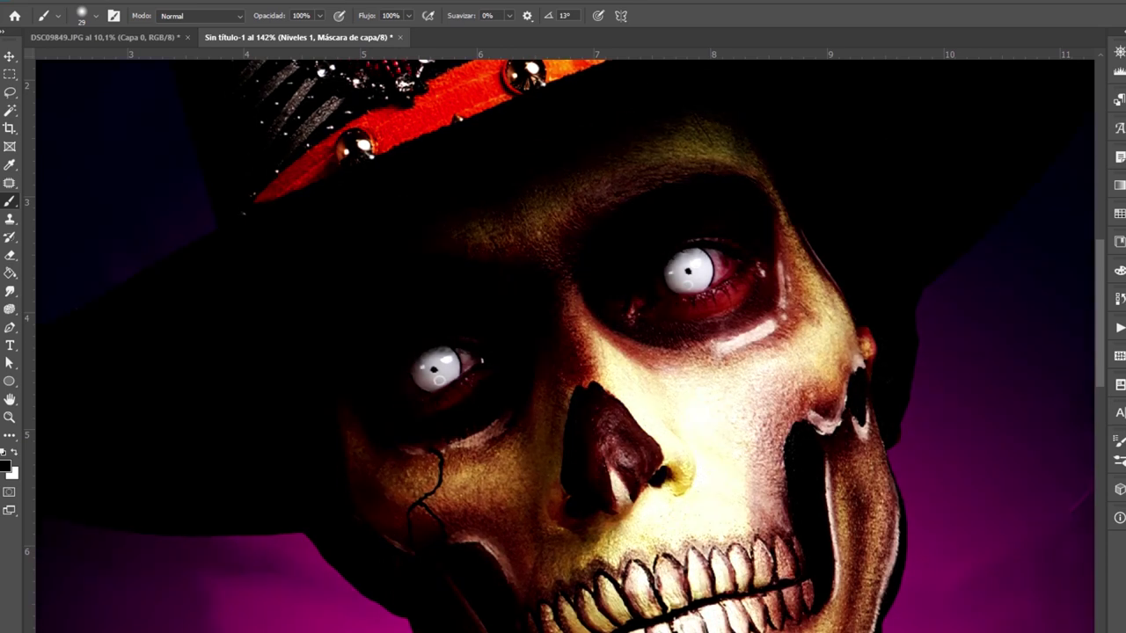
key(bracketright)
key(bracketright)
key(bracketright)
key(bracketright)
key(bracketright)
key(2)
key(x)
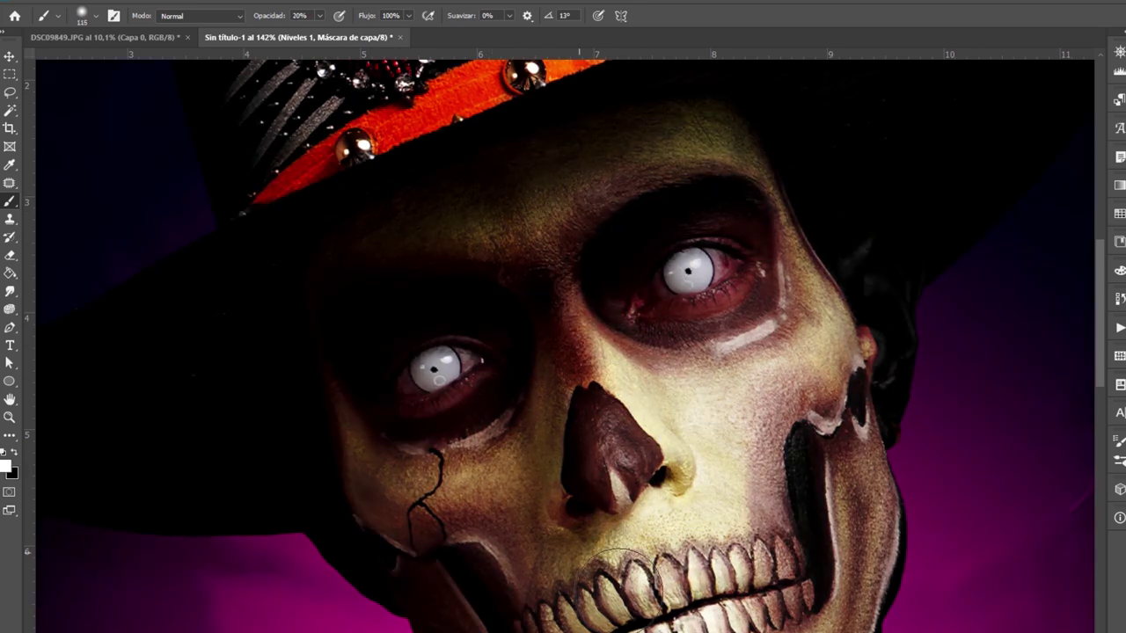
key(bracketleft)
key(bracketleft)
scroll(506, 516, down, 3)
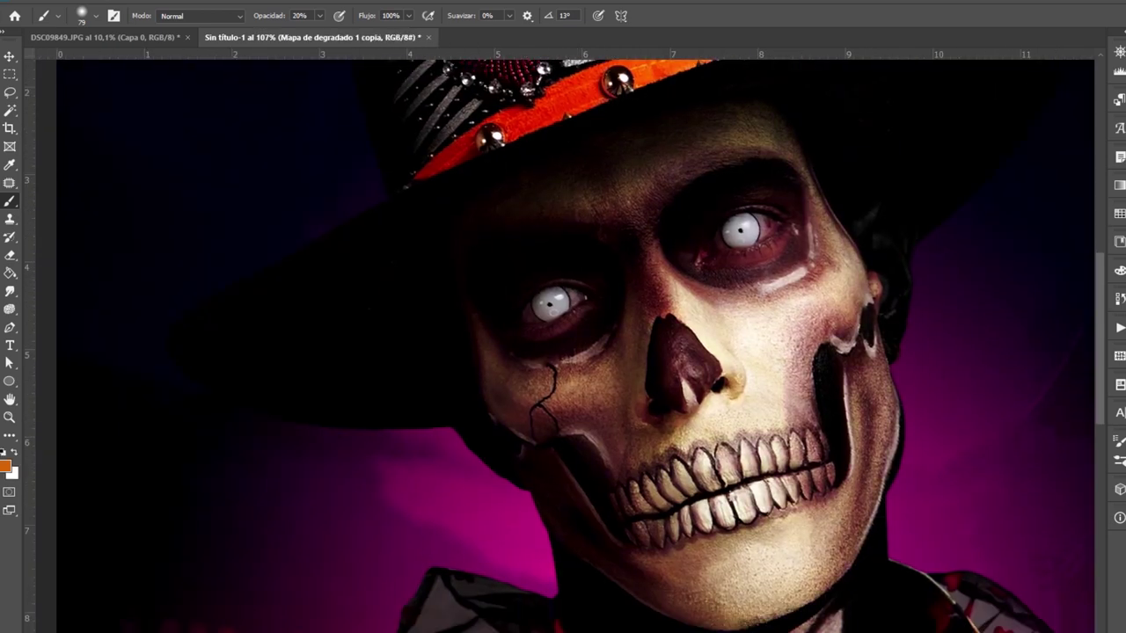
Give a copy of the Mapa de degradado 1 layer a pink tone and reveal it only on the cheek through its mask
key(i)
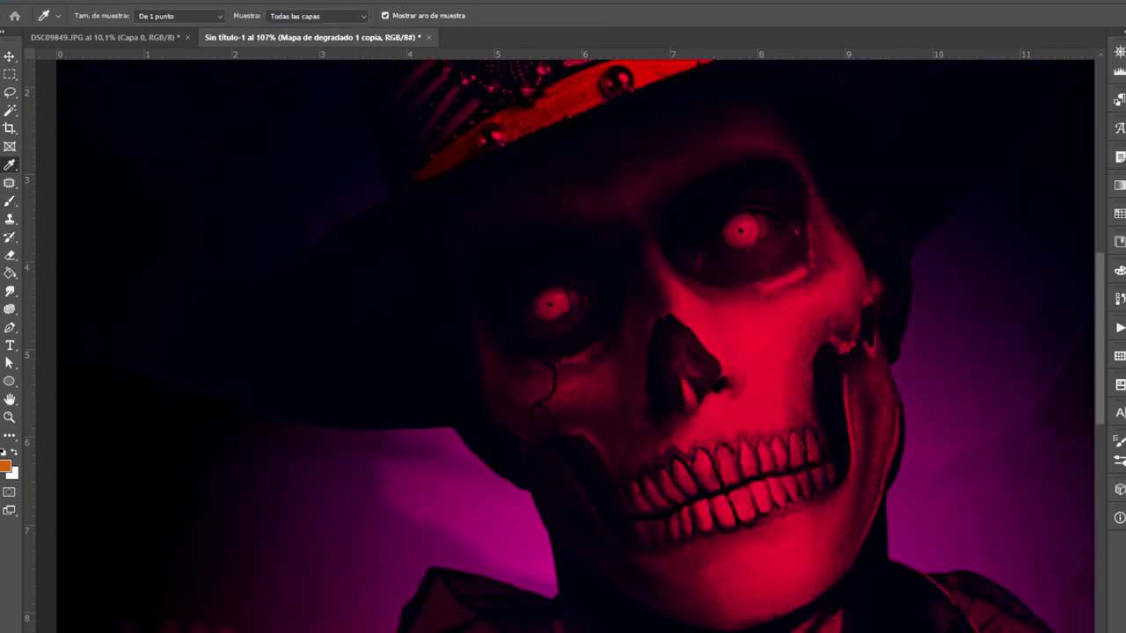
key(b)
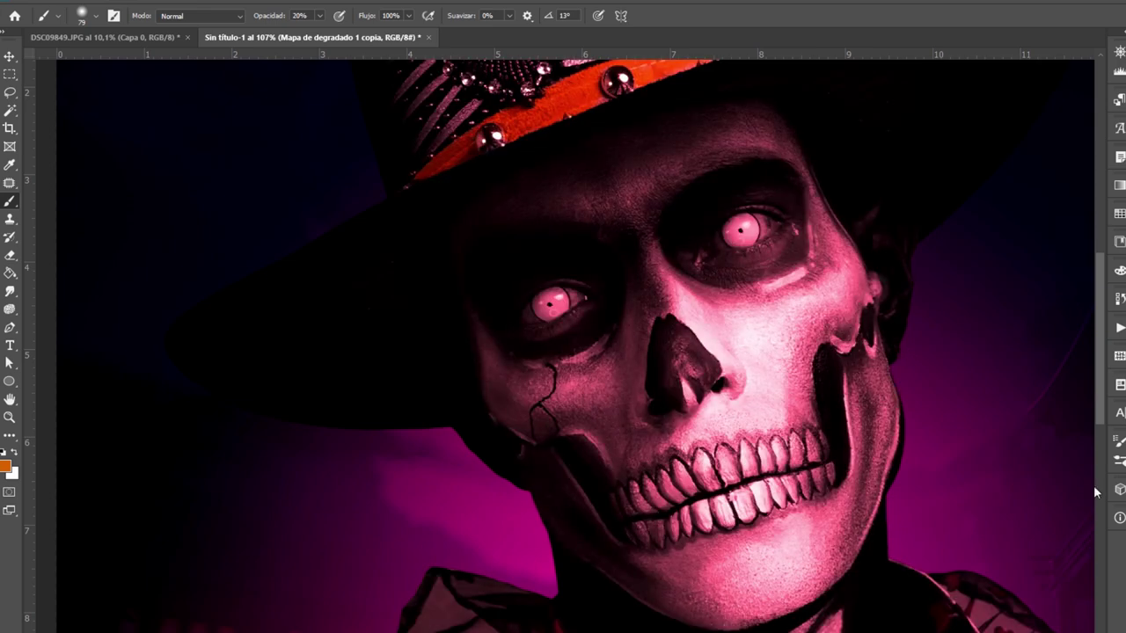
key(backslash)
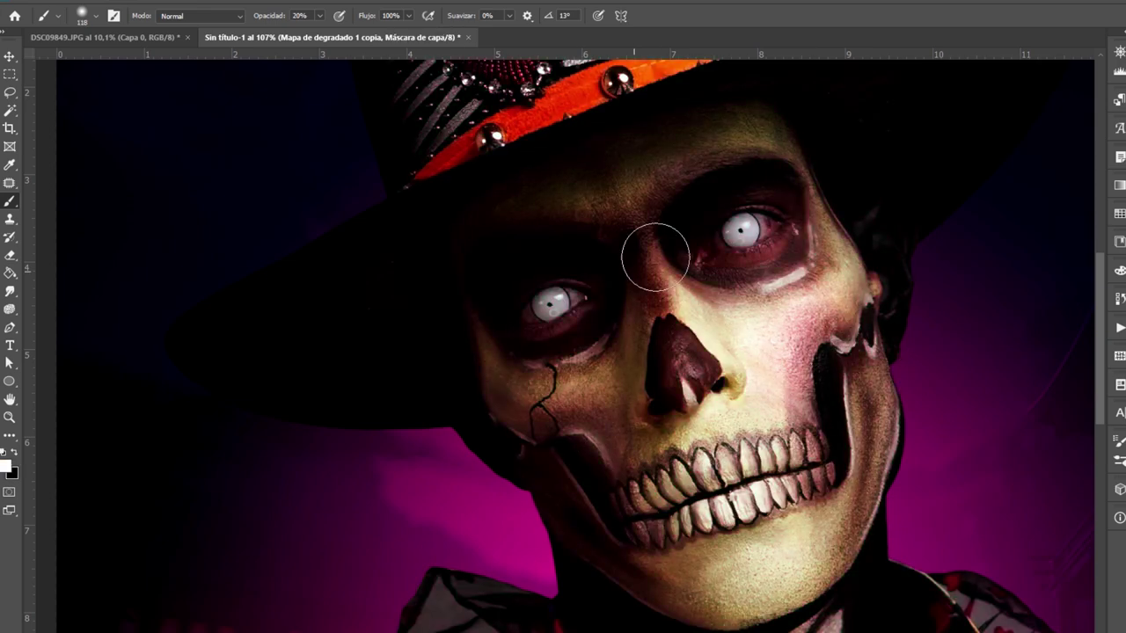
Paint white on the Mapa de degradado 1 copia mask over the cheek, jaw and chin with 59- and 43-pixel brushes at 20% opacity
key(bracketleft)
key(bracketleft)
key(bracketleft)
scroll(739, 479, up, 2)
scroll(600, 552, up, 2)
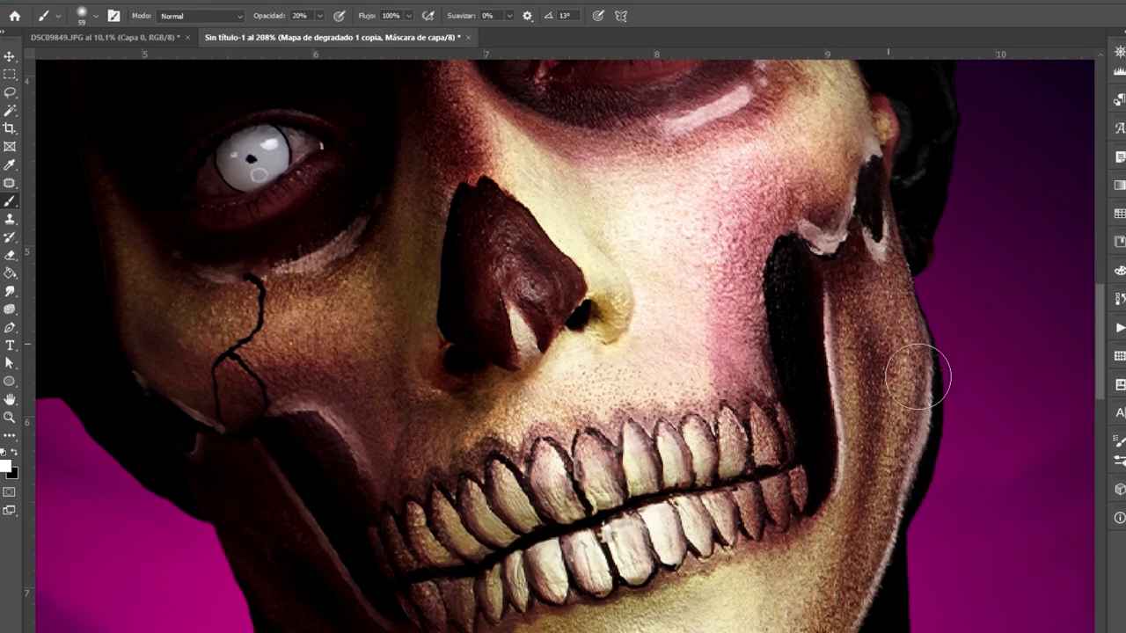
key(bracketleft)
key(bracketleft)
key(bracketleft)
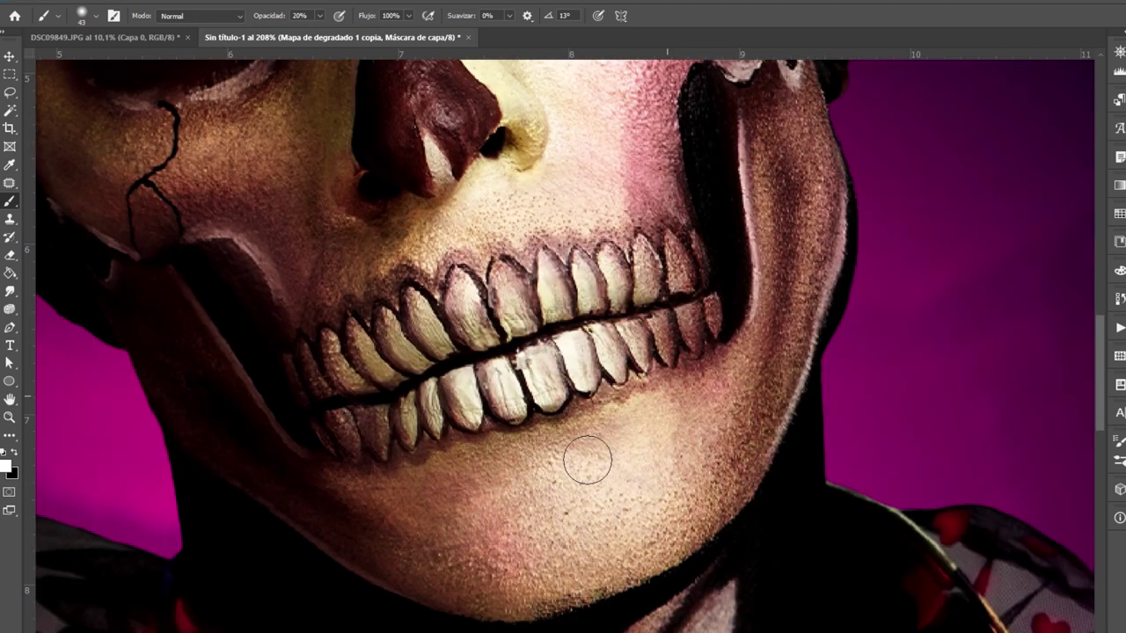
Extend the pink tone around the nose and the cracked cheek on the same mask with the 43-pixel brush
scroll(671, 563, up, 5)
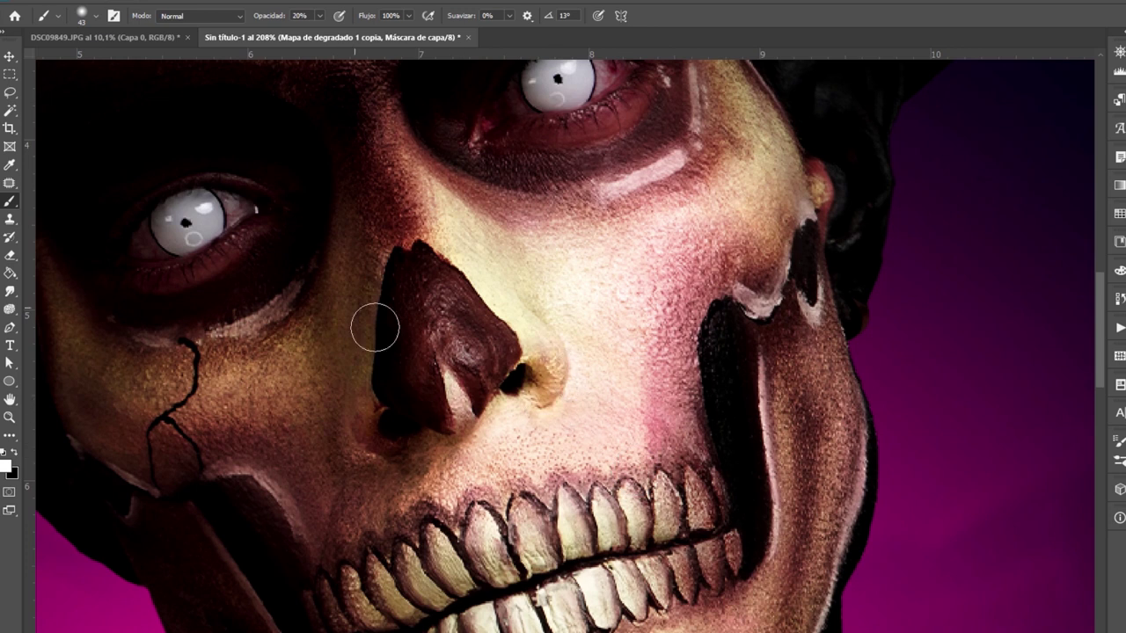
scroll(375, 327, left, 8)
scroll(509, 549, up, 2)
scroll(563, 522, right, 4)
scroll(361, 424, down, 2)
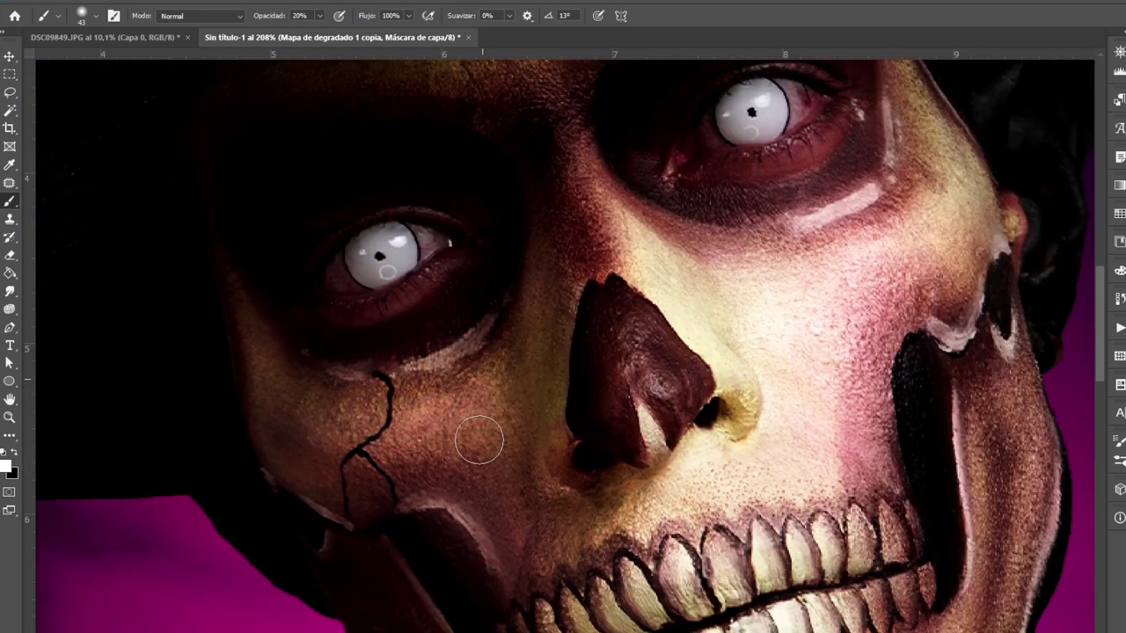
scroll(668, 361, right, 5)
scroll(668, 360, up, 4)
scroll(527, 290, left, 4)
scroll(457, 370, up, 2)
Brush a reddish tone onto the jaw, cheeks and forehead through the Mapa de degradado 1 copia 2 mask, using 94- to 98-pixel brushes
key(bracketright)
key(bracketright)
key(bracketright)
key(bracketright)
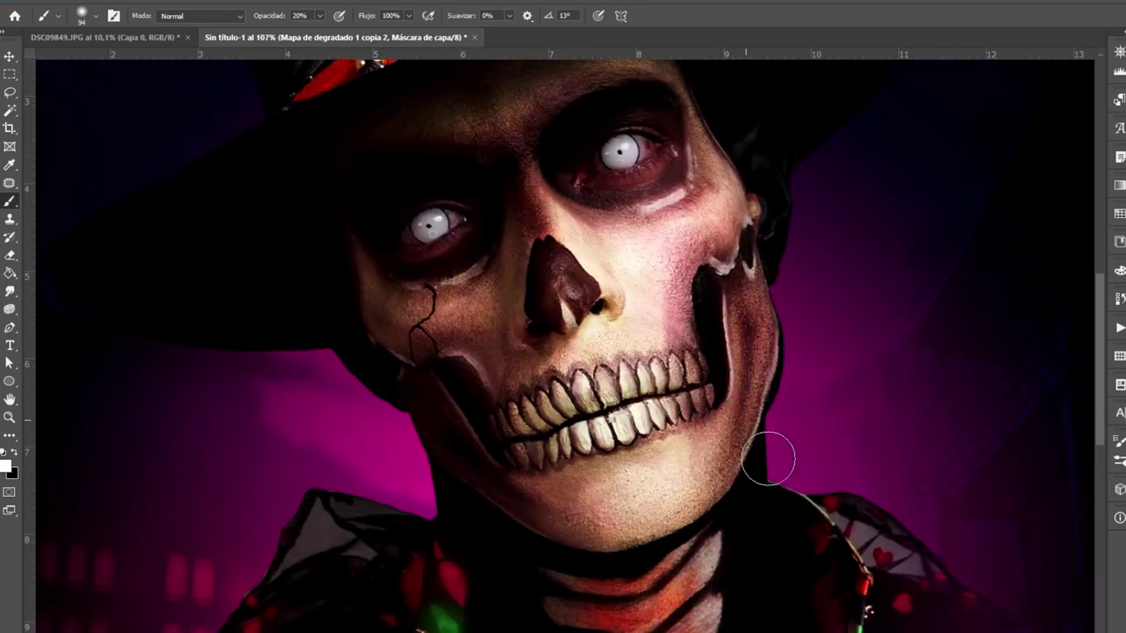
scroll(473, 234, up, 2)
scroll(646, 283, down, 2)
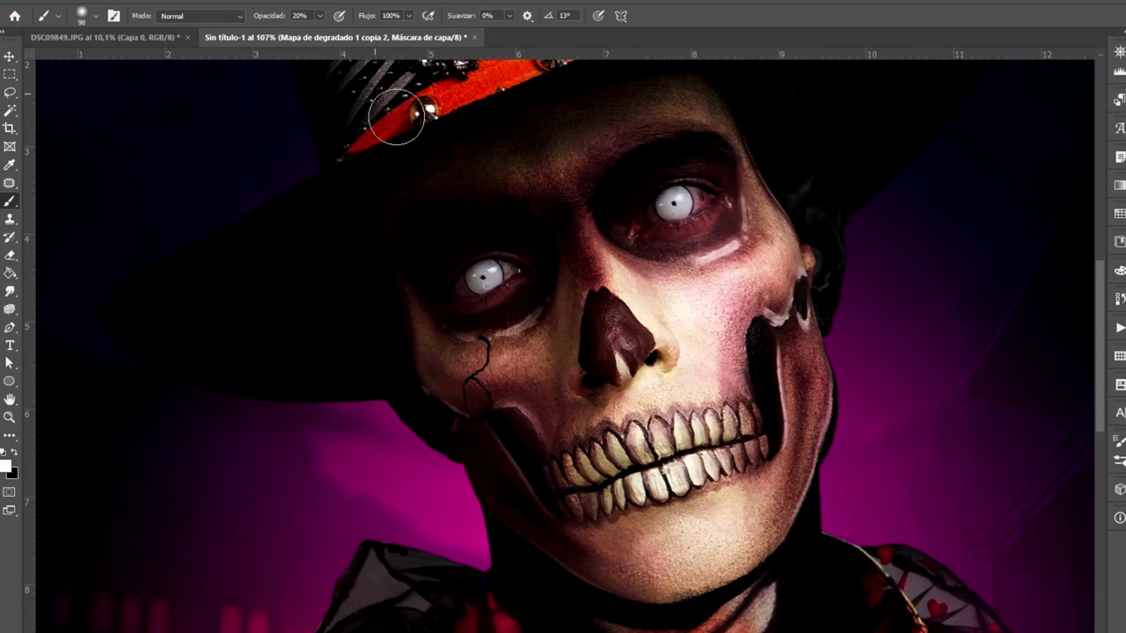
Lower the brush opacity to 10% and refine the reddish shading across the face on the Mapa de degradado 1 copia 2 mask
scroll(750, 334, up, 3)
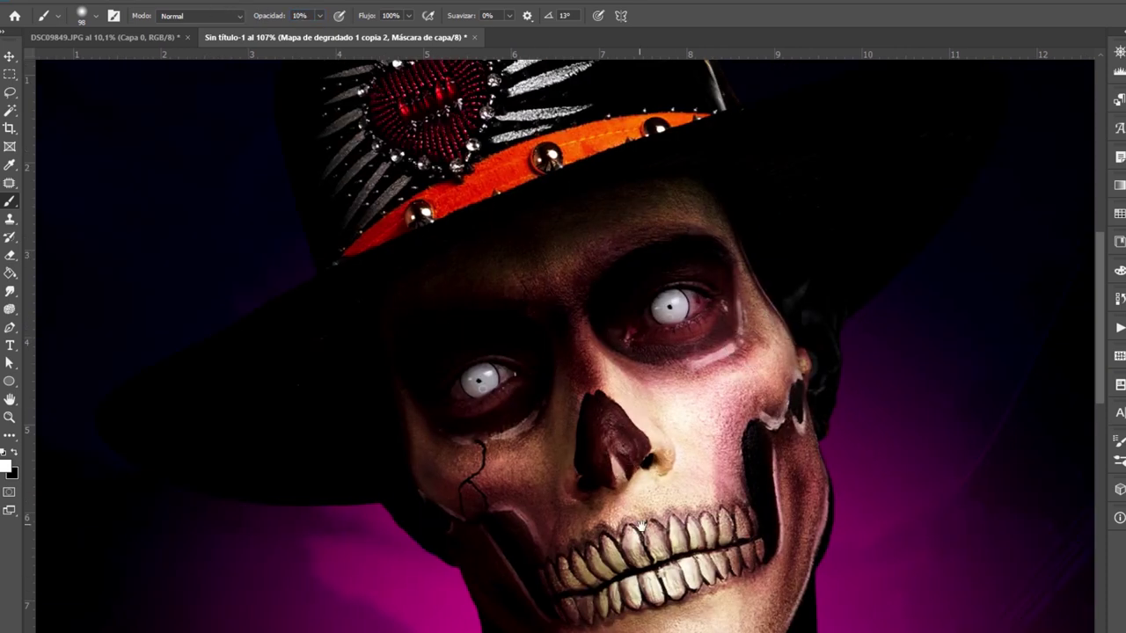
drag(642, 526, 589, 435)
scroll(390, 370, down, 1)
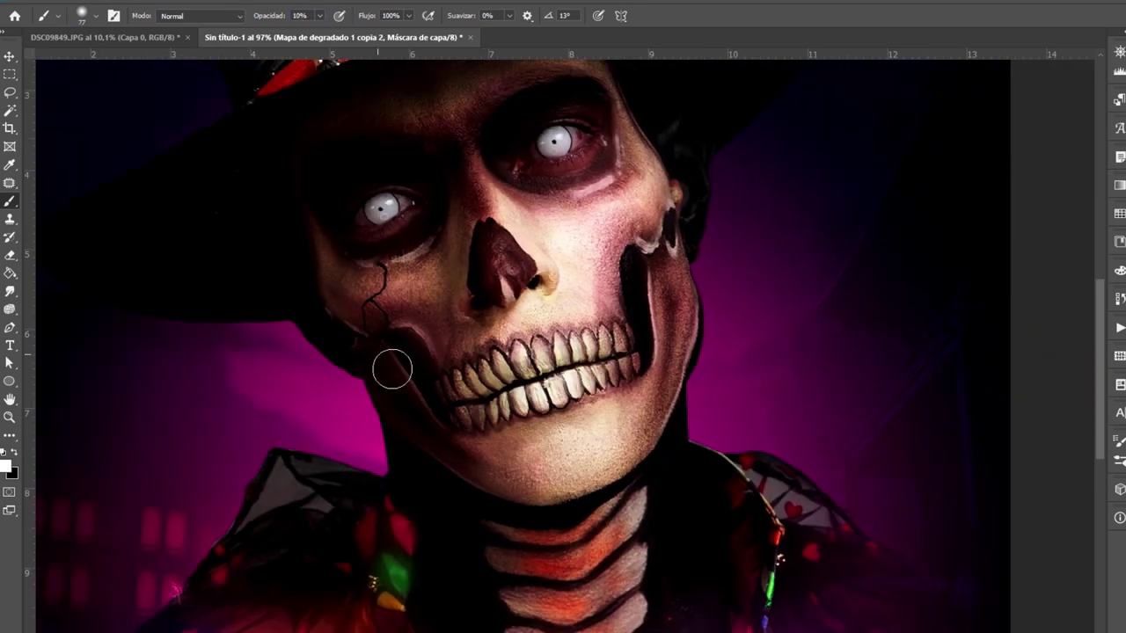
Create another gradient map copy and paint its warm orange tone onto the facial highlights through its mask at 10% brush opacity
scroll(389, 370, down, 2)
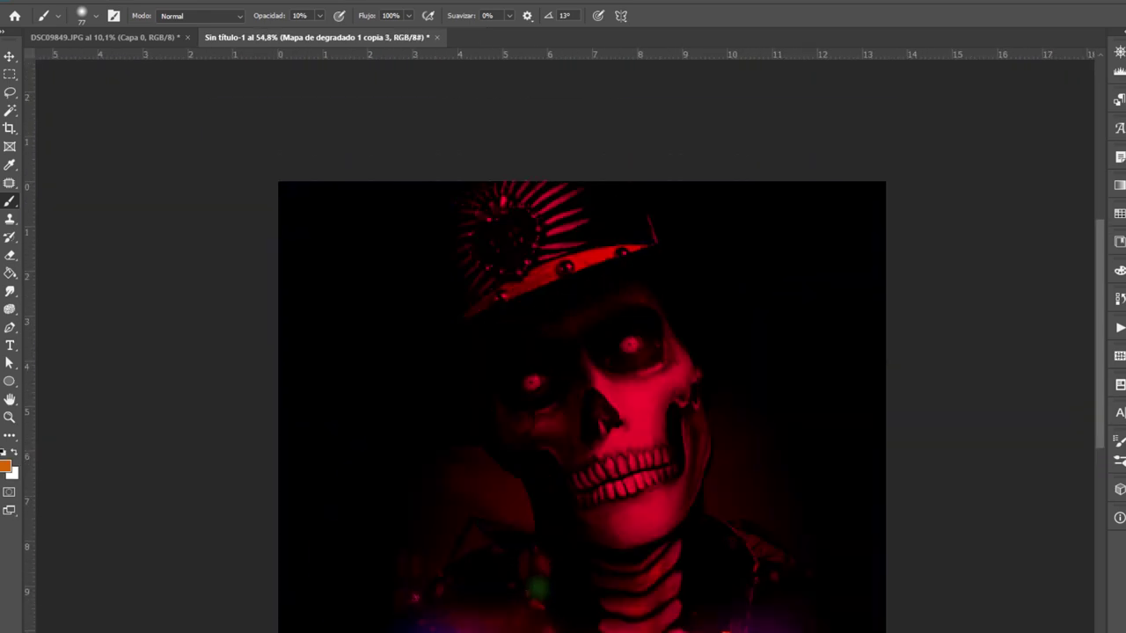
key(i)
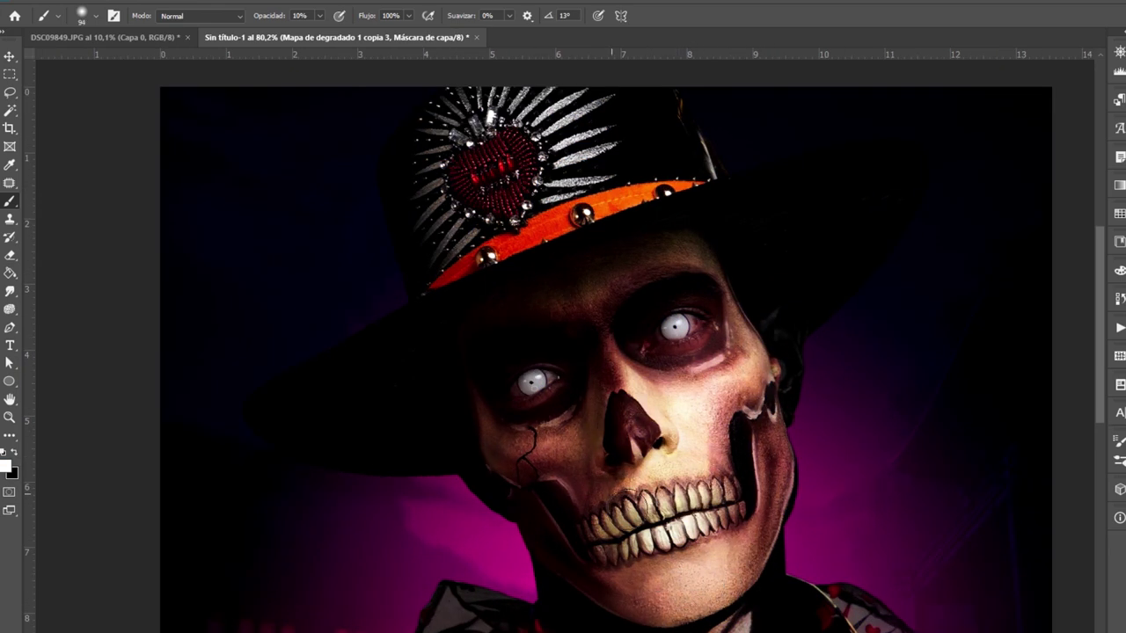
scroll(655, 555, up, 2)
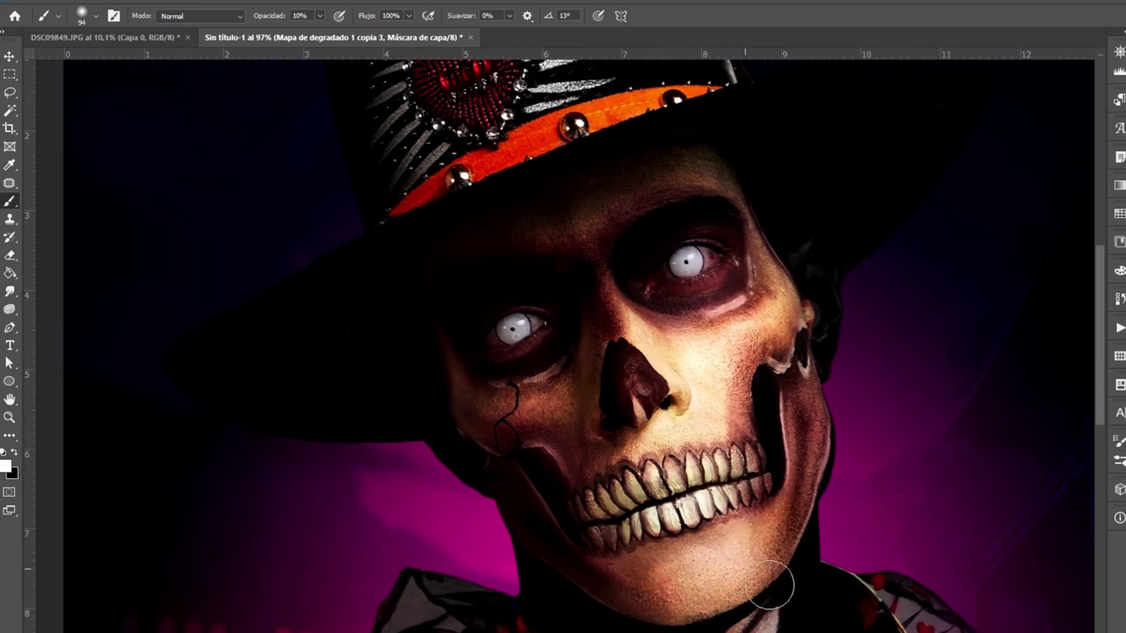
scroll(691, 564, down, 7)
scroll(489, 400, up, 8)
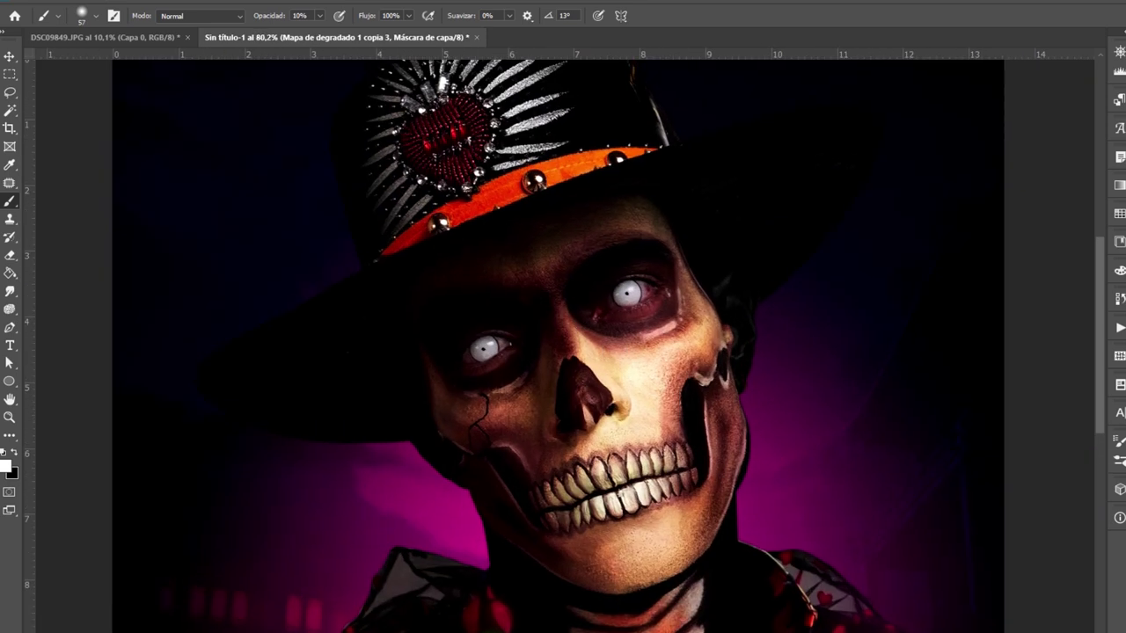
click(489, 395)
key(ctrl+z)
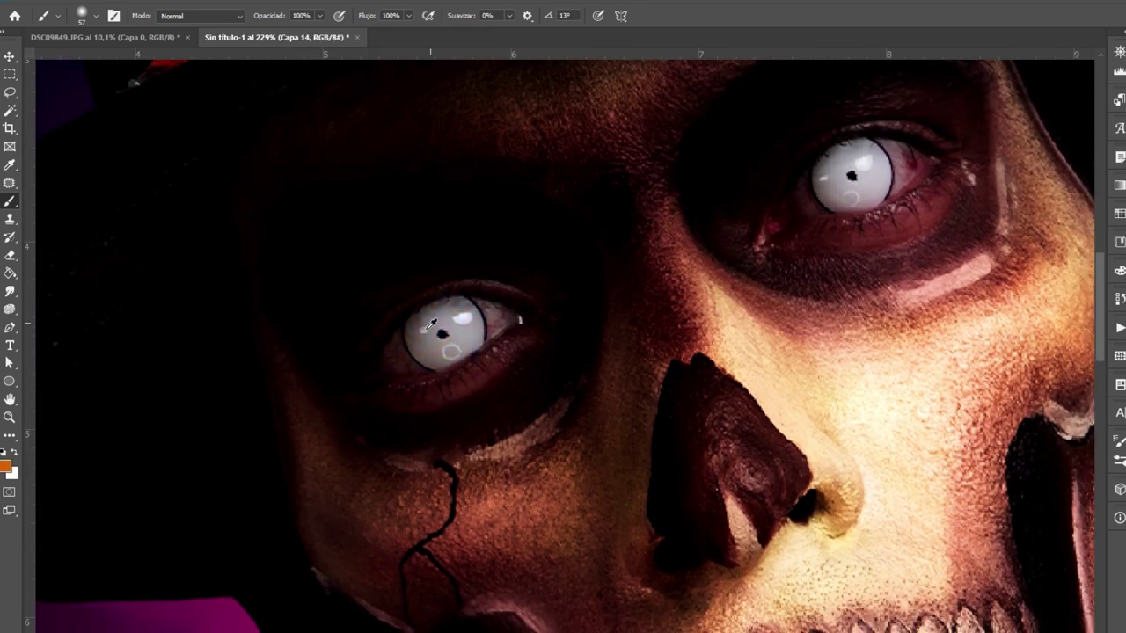
Try tinting both irises purple on Capa 14 with the 57-pixel brush at 100% opacity, and duplicate the layer
alt+click(462, 328)
click(462, 330)
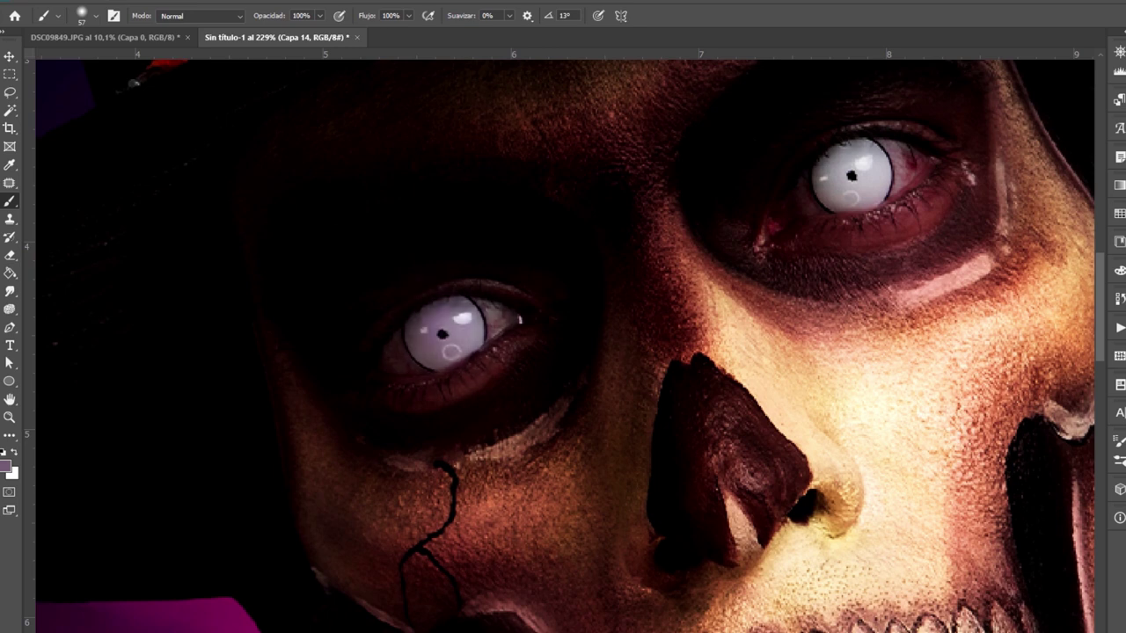
click(862, 189)
scroll(508, 334, down, 2)
key(ctrl+j)
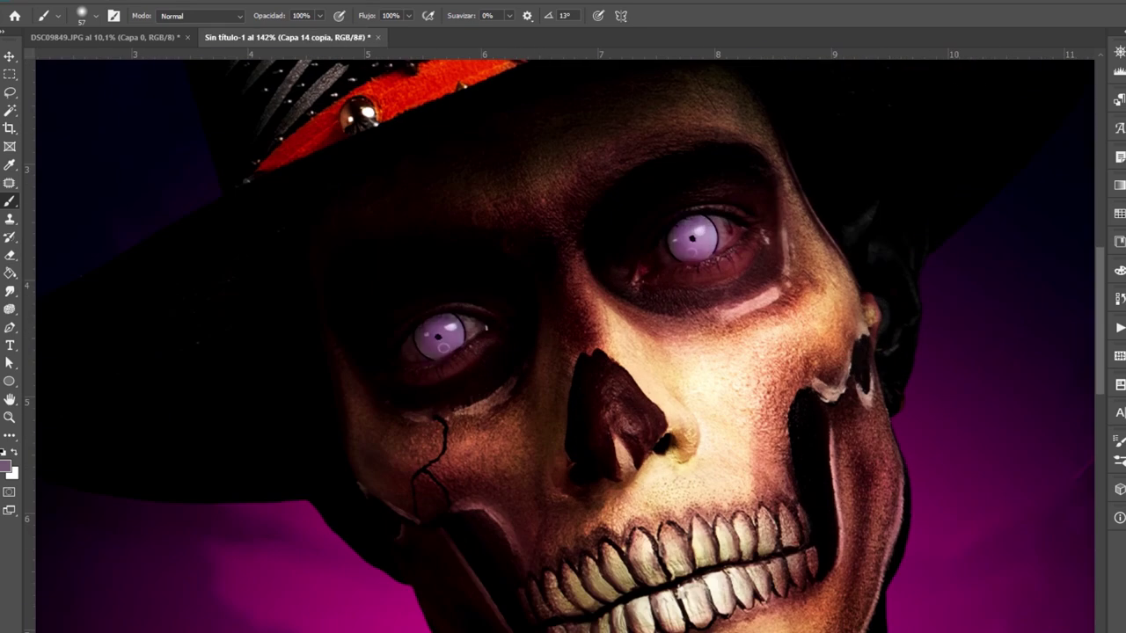
Try strengthening the purple eye tint with another duplicate of the layer, and merge the copies
key(ctrl+j)
scroll(671, 325, down, 4)
scroll(671, 325, down, 4)
scroll(671, 325, up, 6)
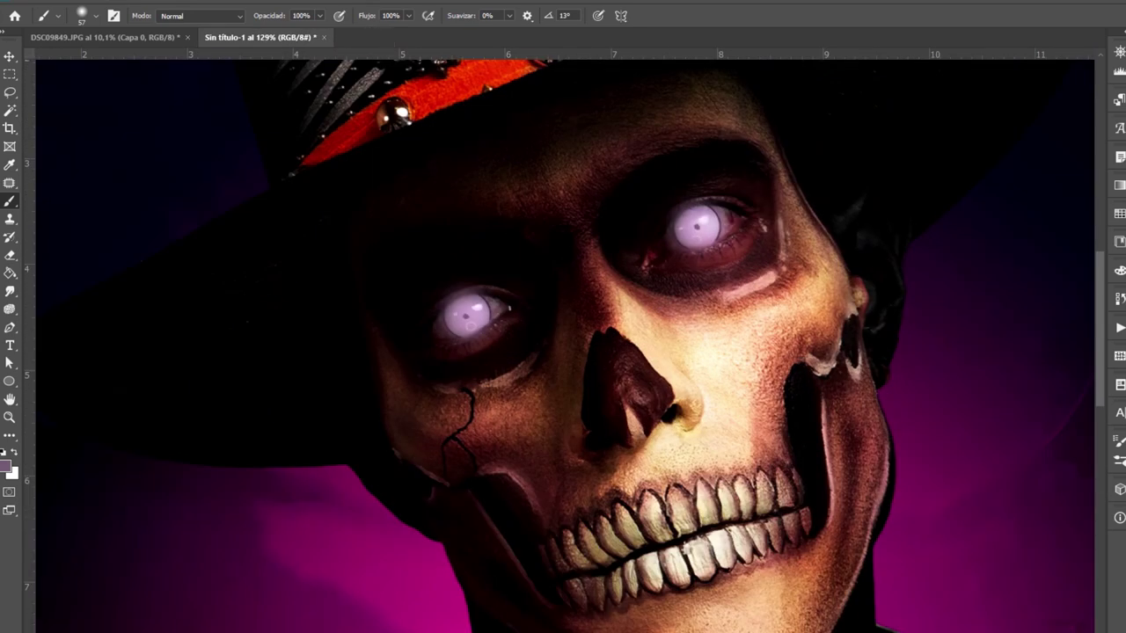
key(ctrl+e)
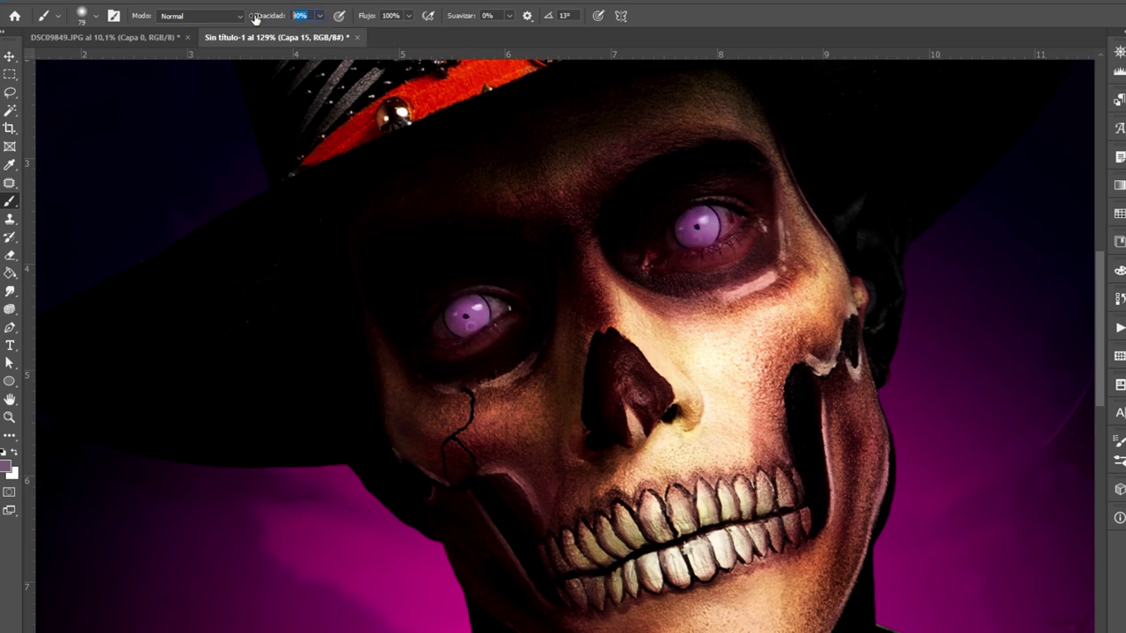
Try adding a faint purple glow around the eyes on Capa 15 with the 79-pixel brush at 12% opacity
click(699, 227)
scroll(489, 331, down, 4)
scroll(701, 327, up, 3)
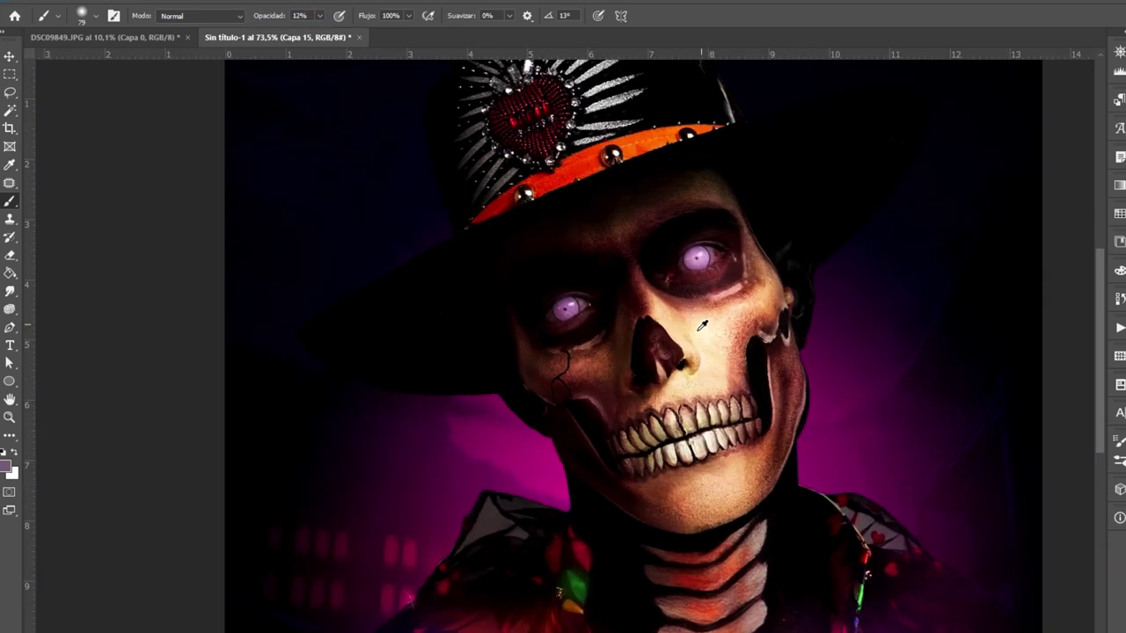
key(ctrl+e)
scroll(759, 344, up, 2)
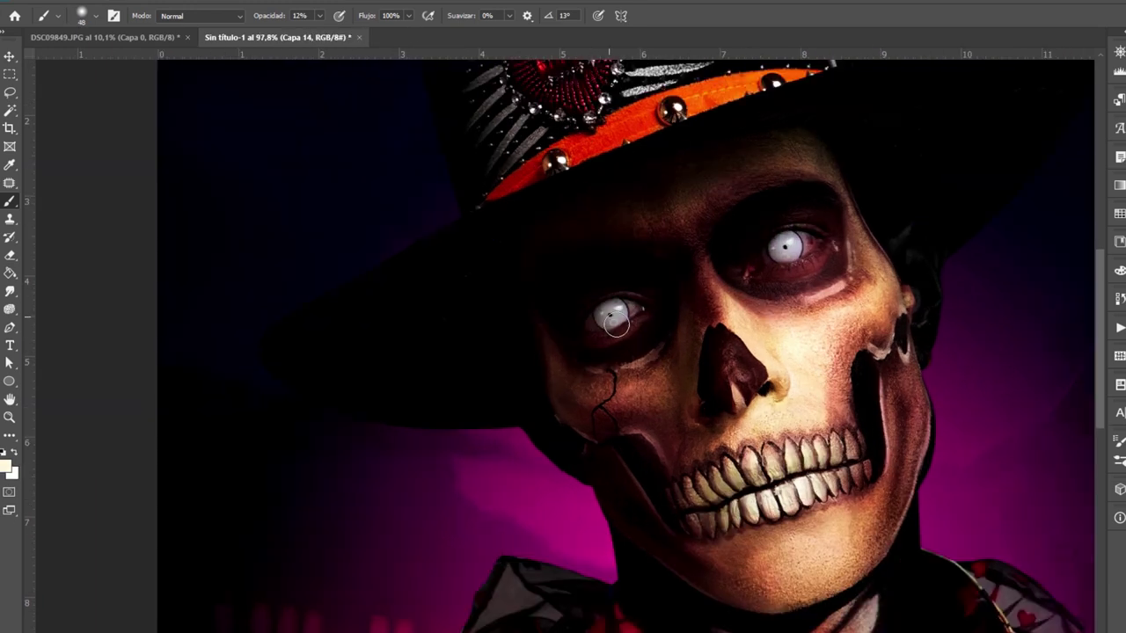
Paint both irises bright yellow on Capa 14 at 100% opacity, reducing the brush from 48 to 15 pixels
key(i)
click(611, 315)
key(b)
scroll(655, 312, up, 3)
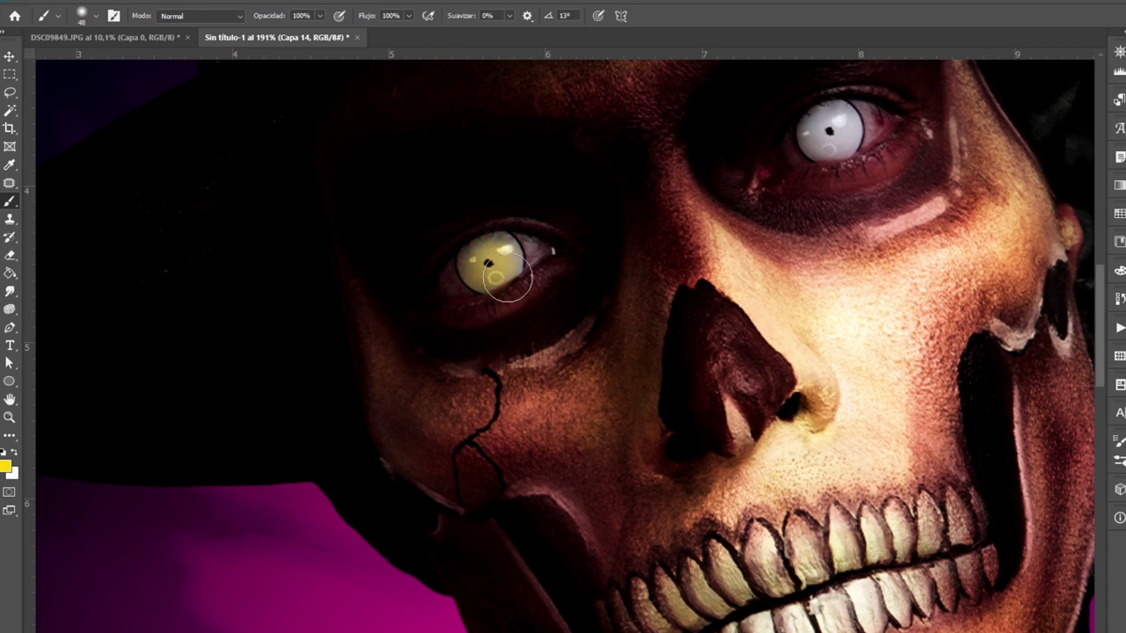
scroll(507, 278, up, 3)
key(bracketleft)
key(bracketleft)
scroll(515, 322, down, 6)
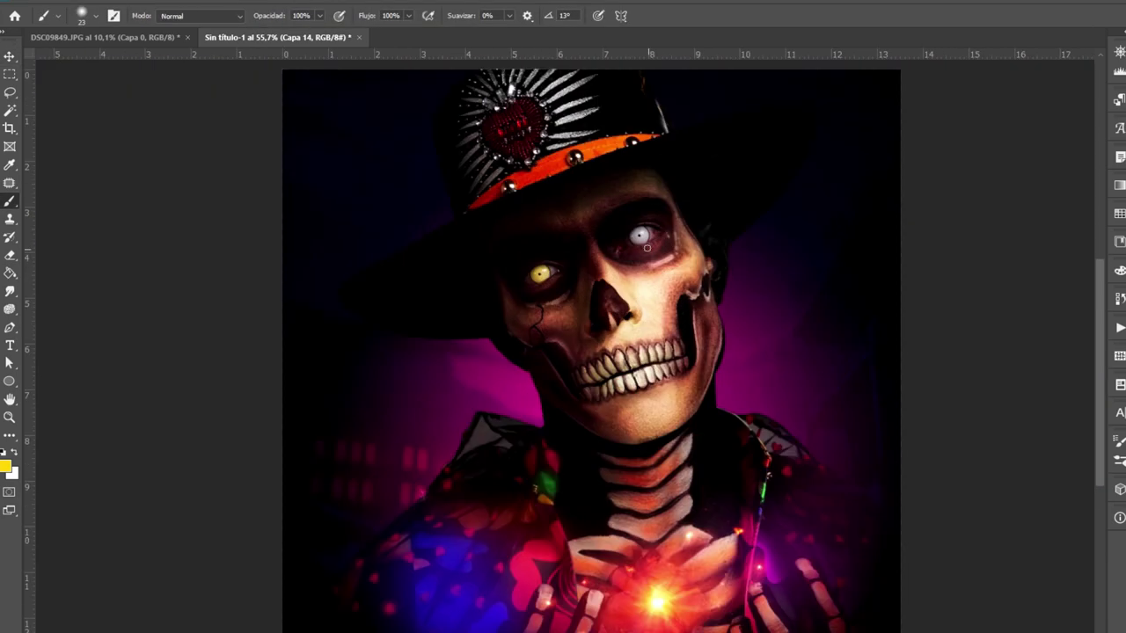
scroll(646, 248, up, 6)
mouse_move(647, 248)
mouse_down()
mouse_move(622, 365)
mouse_move(741, 375)
mouse_move(726, 237)
mouse_move(630, 274)
mouse_move(708, 350)
mouse_up()
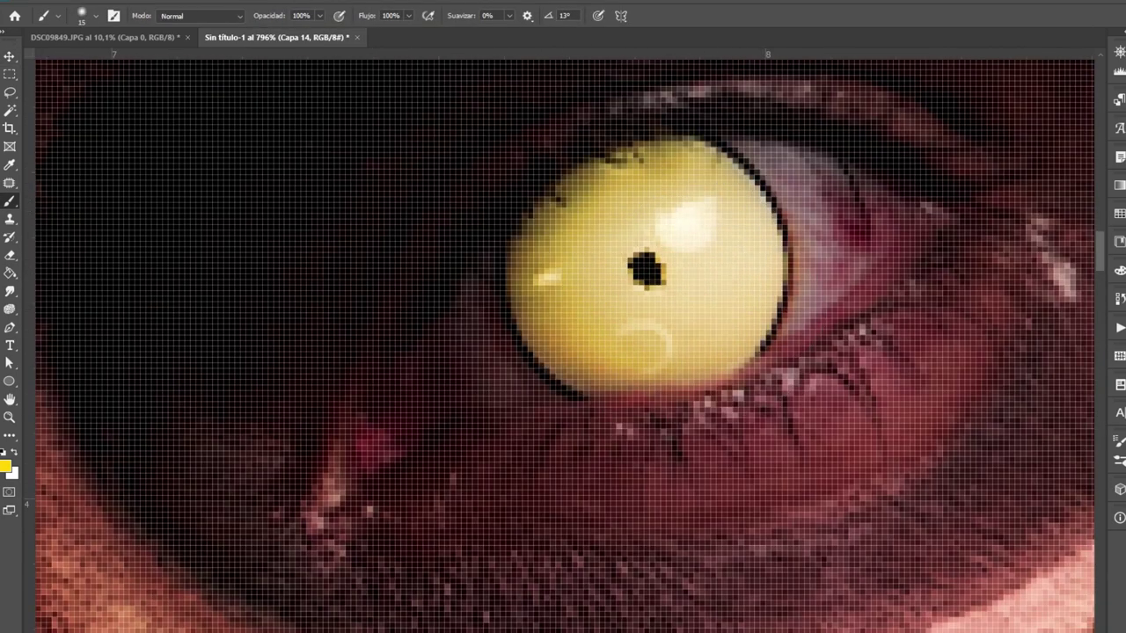
Brush a soft yellow glow around both eyes on Capa 15 with a 143-pixel brush at 20% opacity
key(d)
key(bracketleft)
key(bracketleft)
key(bracketleft)
scroll(699, 235, down, 3)
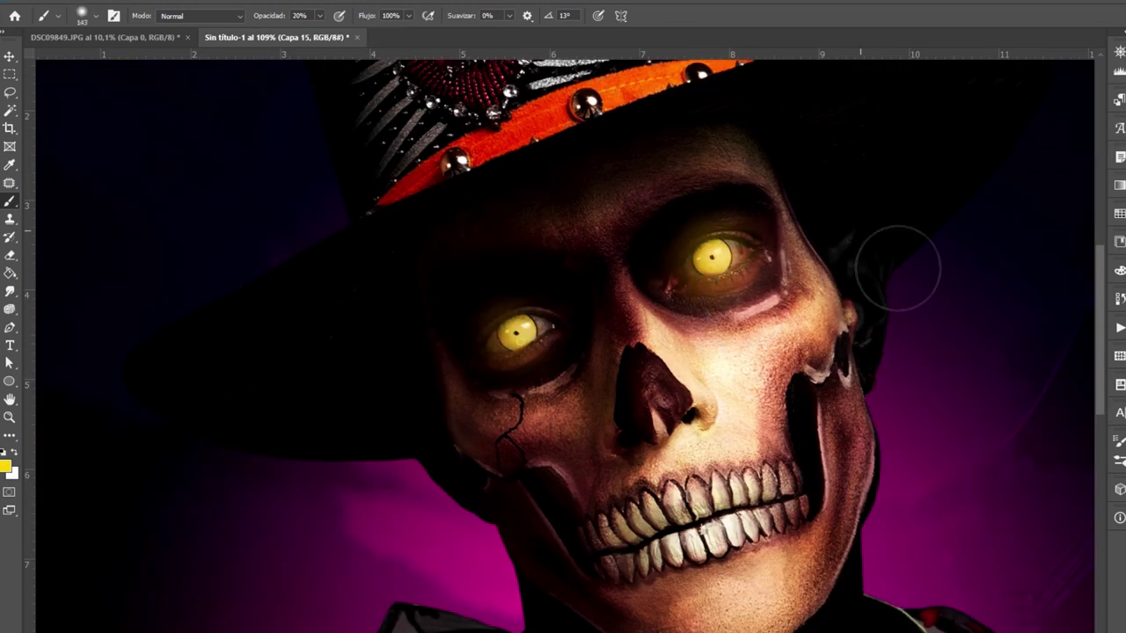
scroll(870, 490, down, 2)
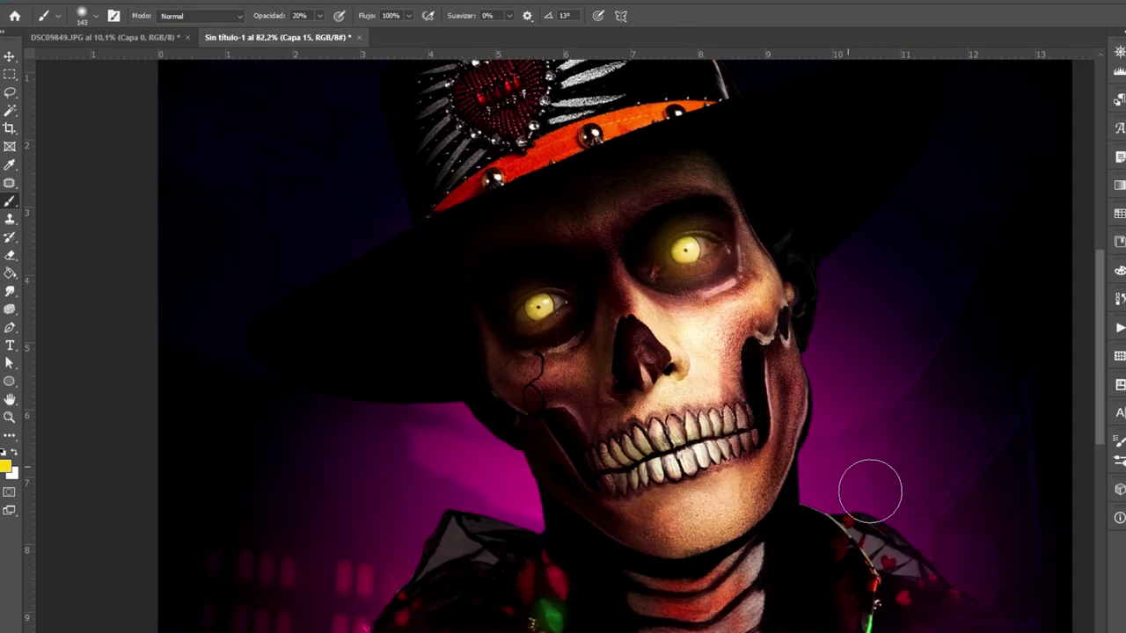
scroll(704, 245, up, 5)
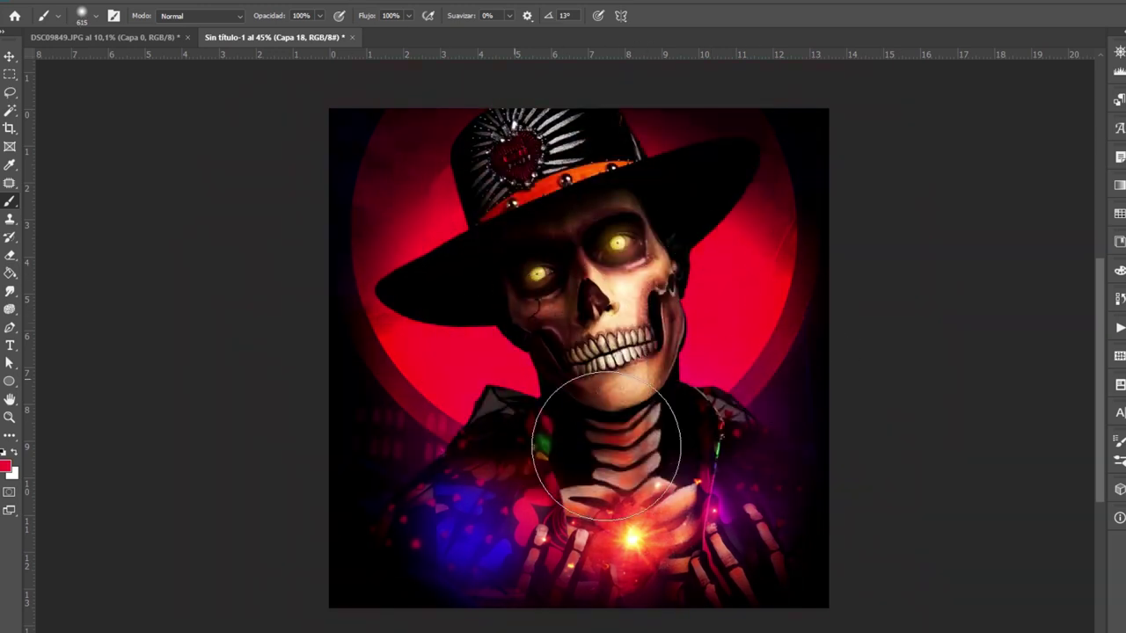
Brush red background light onto the hat and shoulders up to Capa 19, using 615- and 343-pixel brushes
key(ctrl+j)
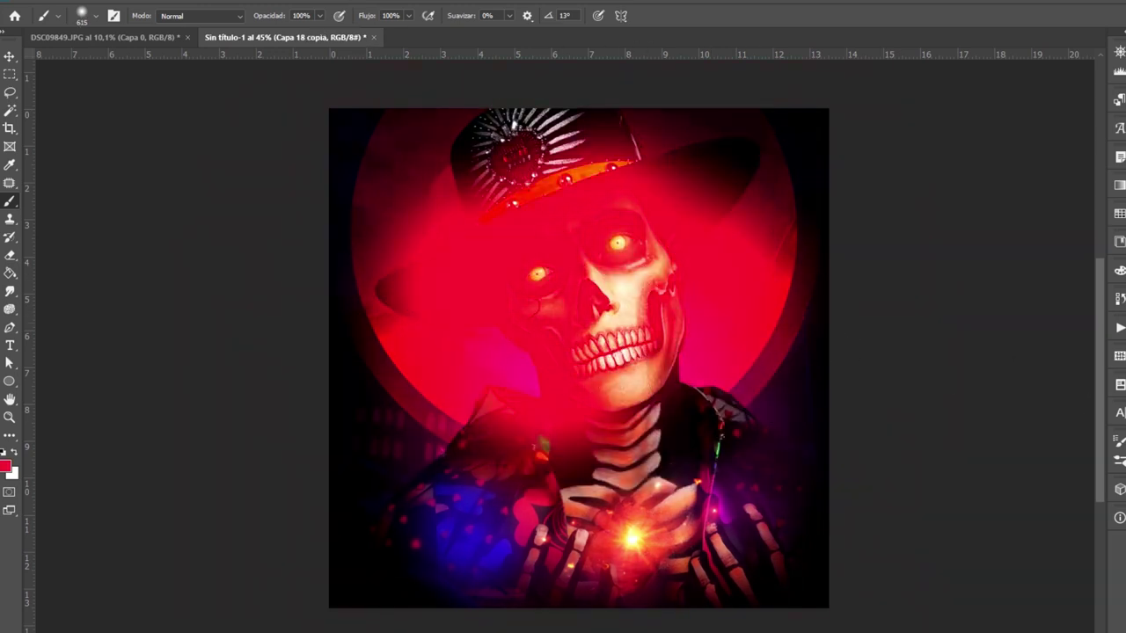
mouse_move(528, 220)
mouse_down()
mouse_move(734, 402)
mouse_move(616, 528)
mouse_up()
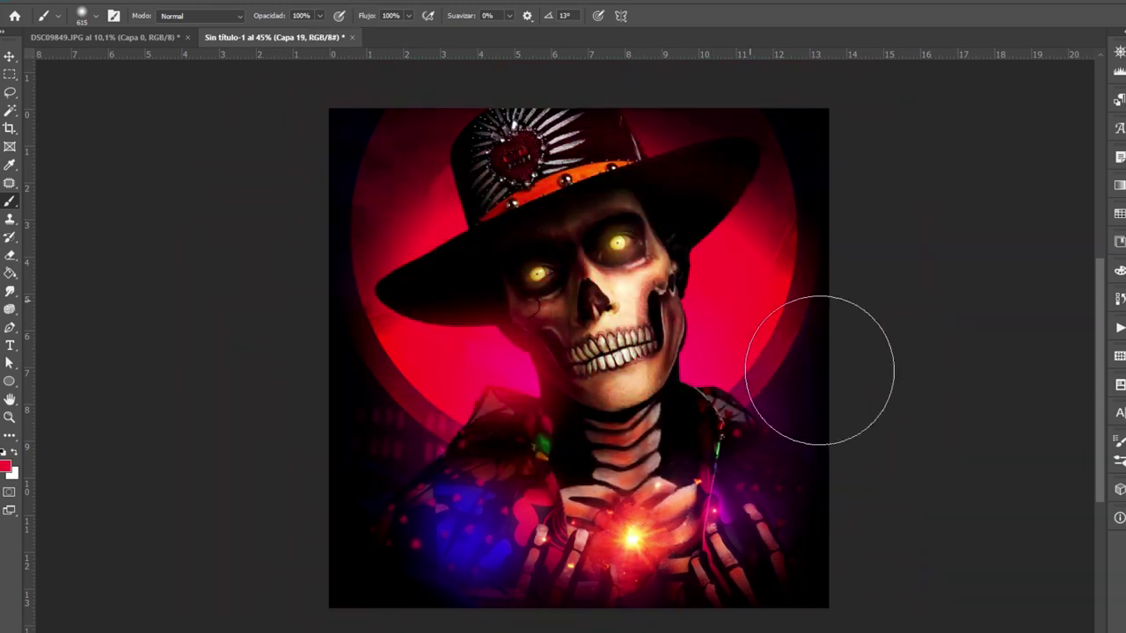
key(bracketleft)
key(bracketleft)
key(bracketleft)
scroll(552, 189, up, 2)
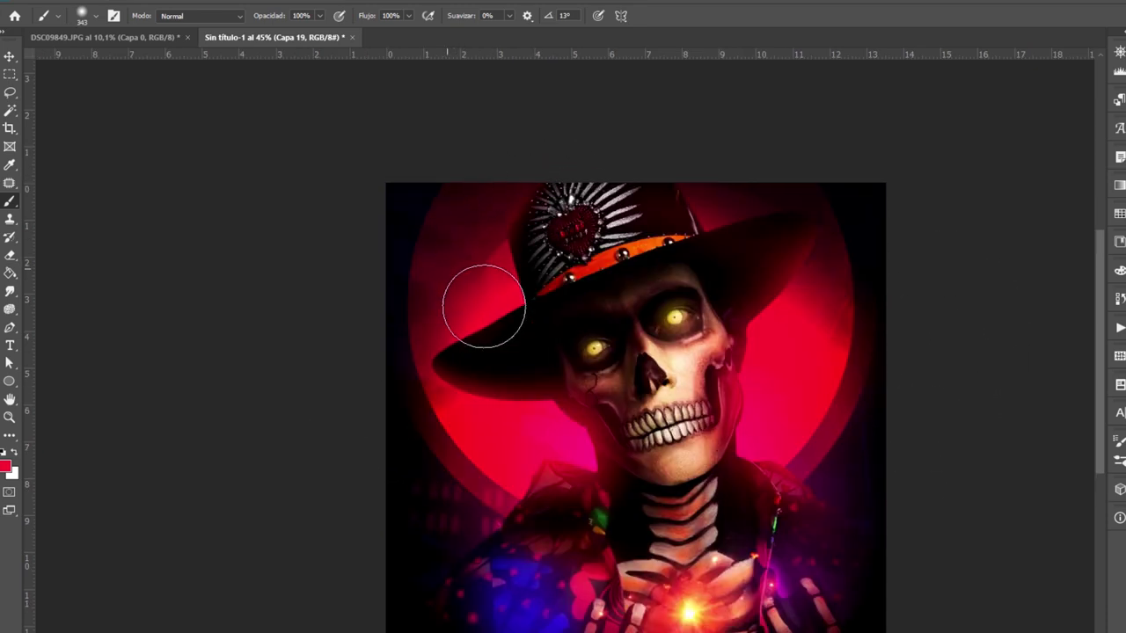
Create layer Capa 20 and brush a broad red glow over the hat's crown and left brim with an 838-pixel brush
scroll(484, 306, up, 2)
key(ctrl+shift+alt+n)
scroll(1030, 258, up, 1)
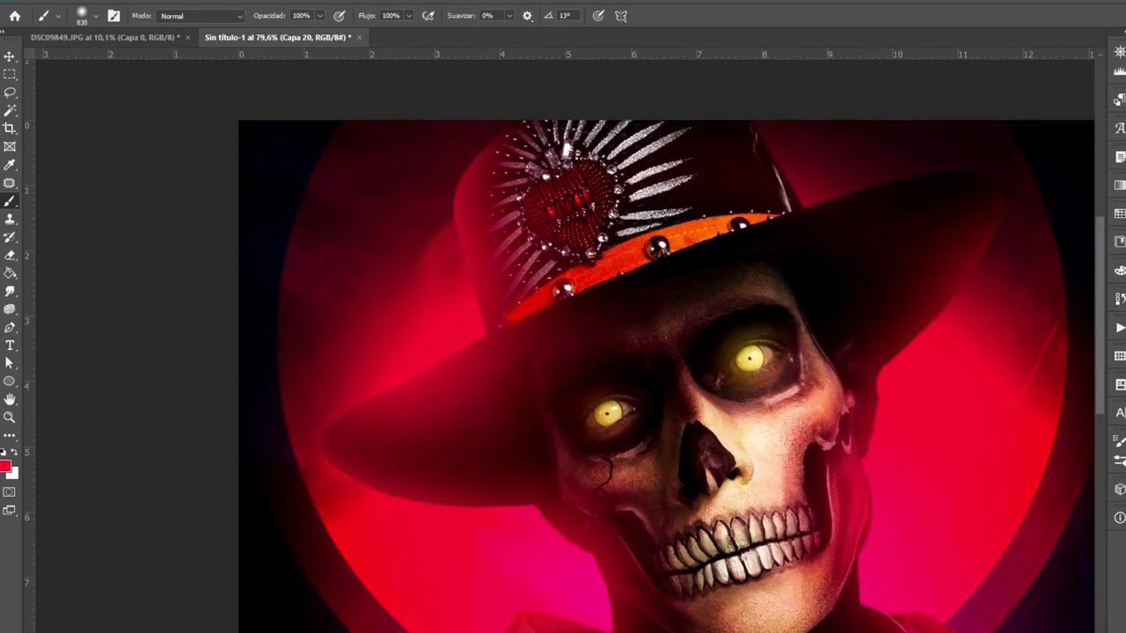
Try a broad red glow over the hat's right brim on another new layer, and undo the stroke
key(ctrl+shift+alt+n)
scroll(677, 244, down, 2)
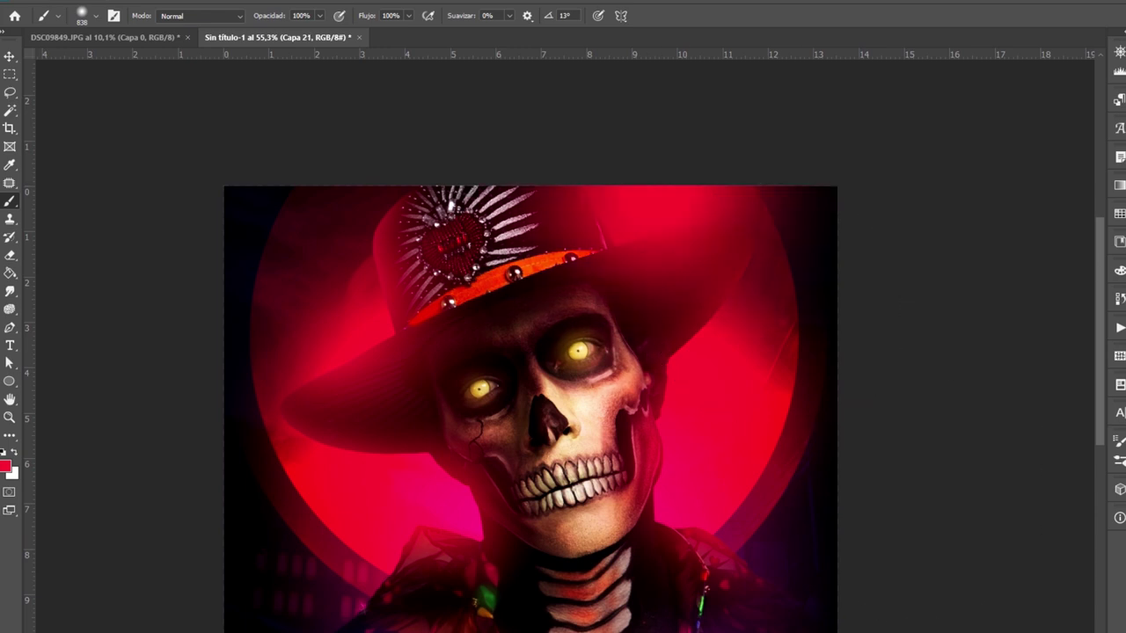
key(ctrl+z)
key(ctrl+z)
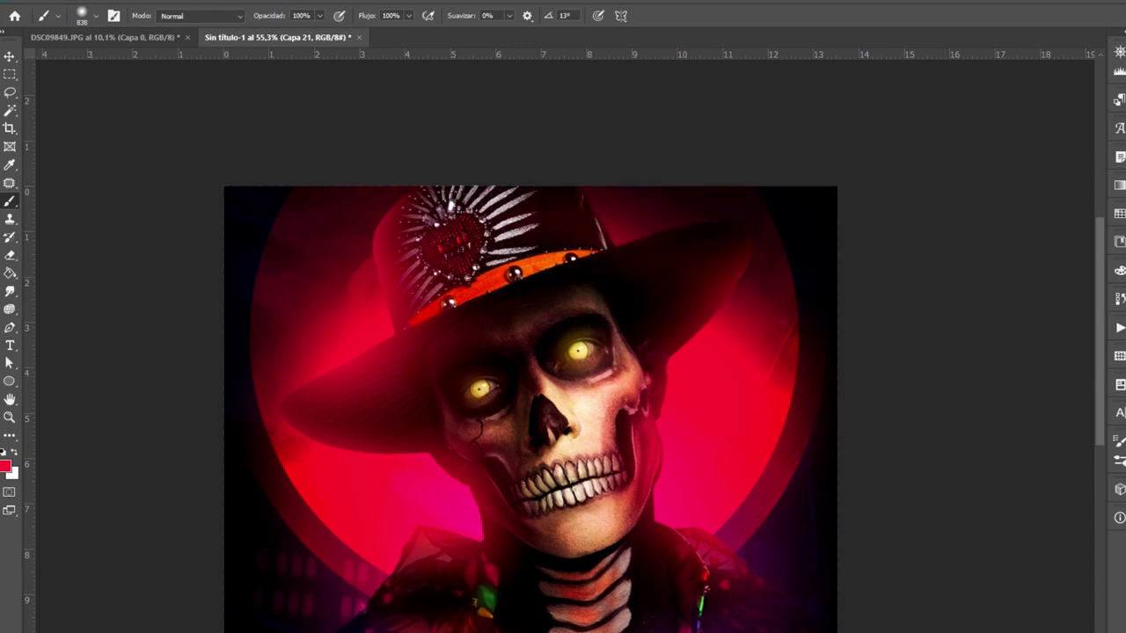
Reduce the red glow on the hat's left brim by painting black on the Capa 20 mask with an 832-pixel brush
scroll(528, 396, down, 3)
key(ctrl+z)
scroll(536, 211, up, 3)
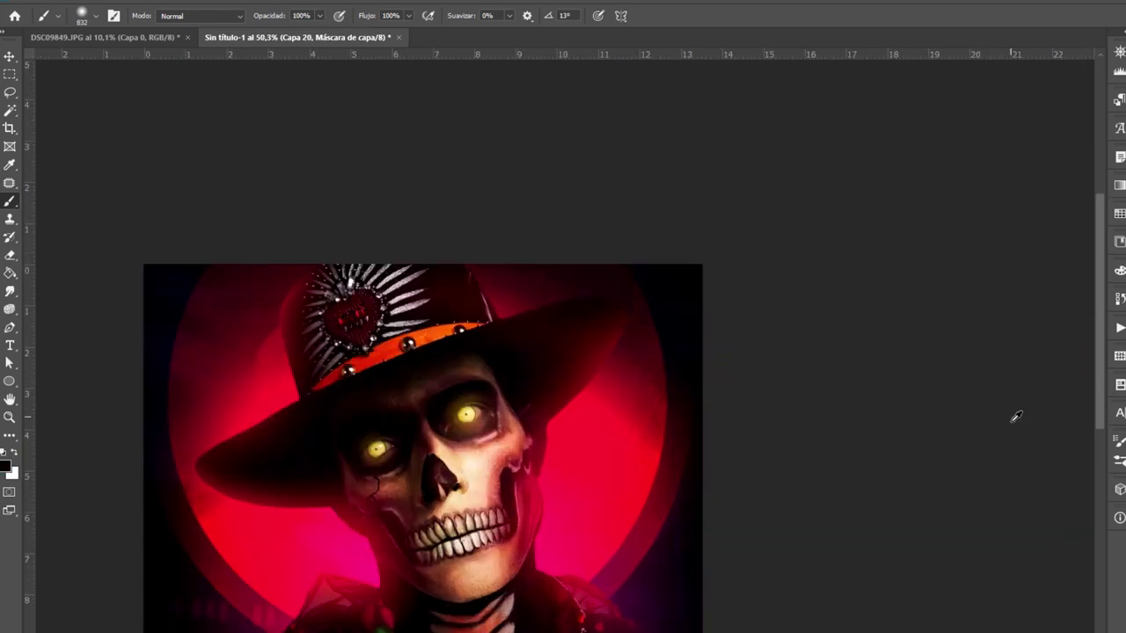
scroll(382, 414, up, 4)
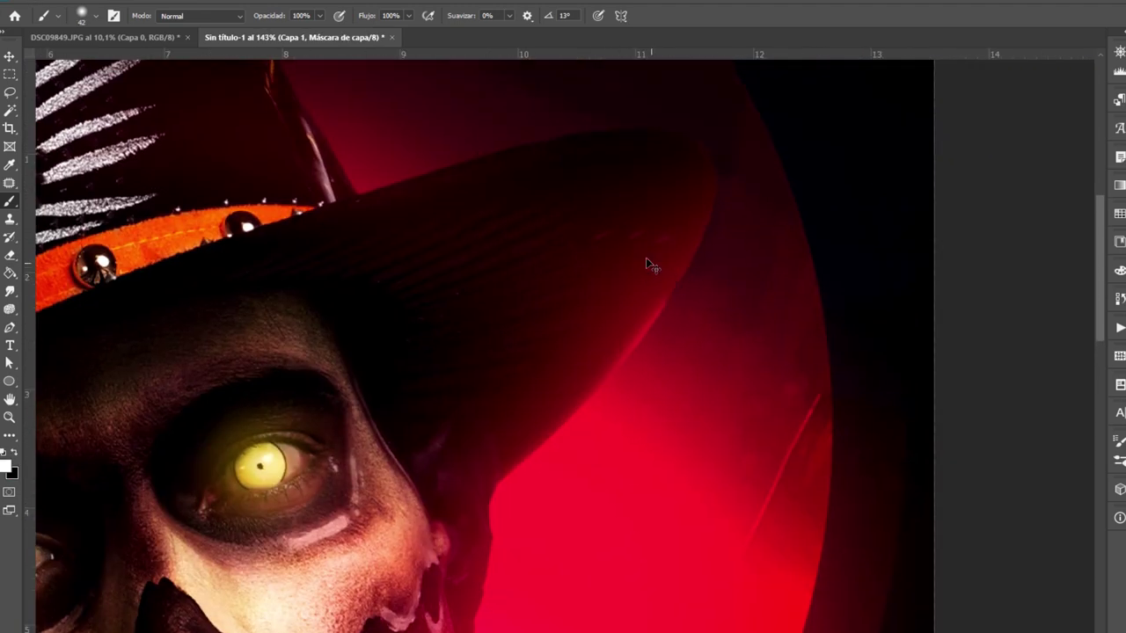
Outline the right brim's lower outer edge with the Pen tool, convert the path to a selection and clean that edge on the Capa 1 mask
scroll(707, 311, up, 4)
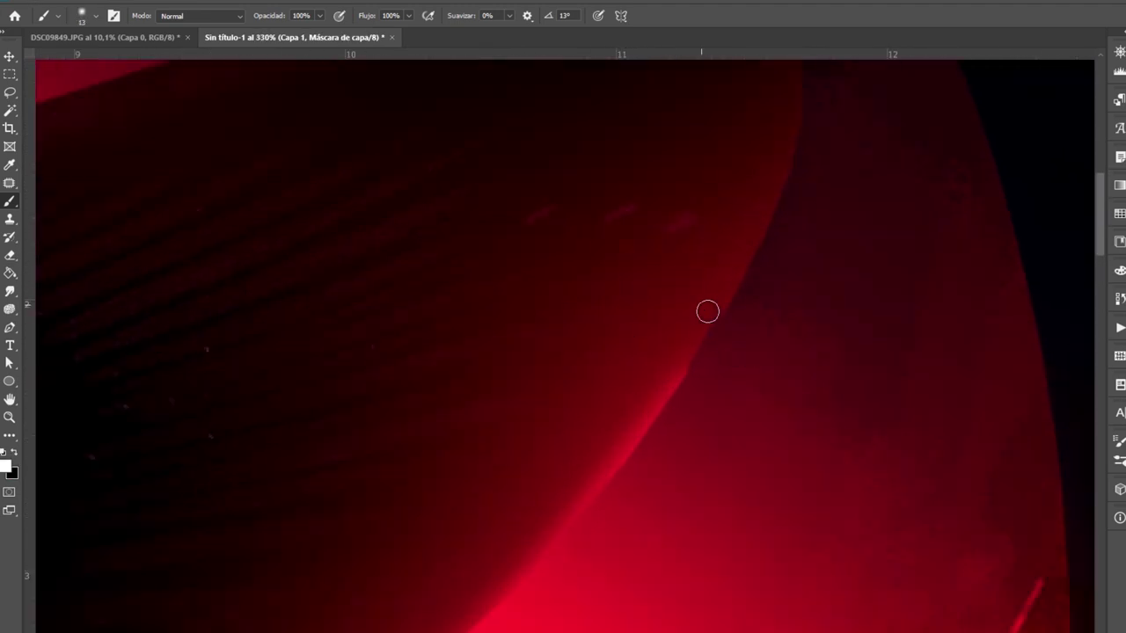
scroll(673, 276, down, 4)
key(p)
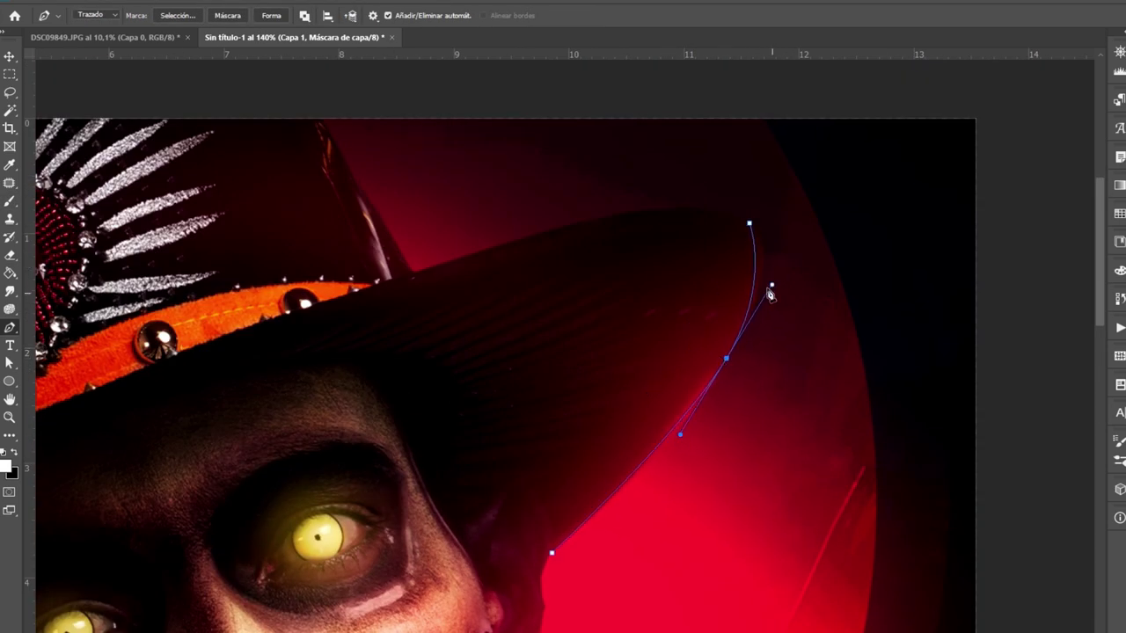
key(ctrl+Return)
key(b)
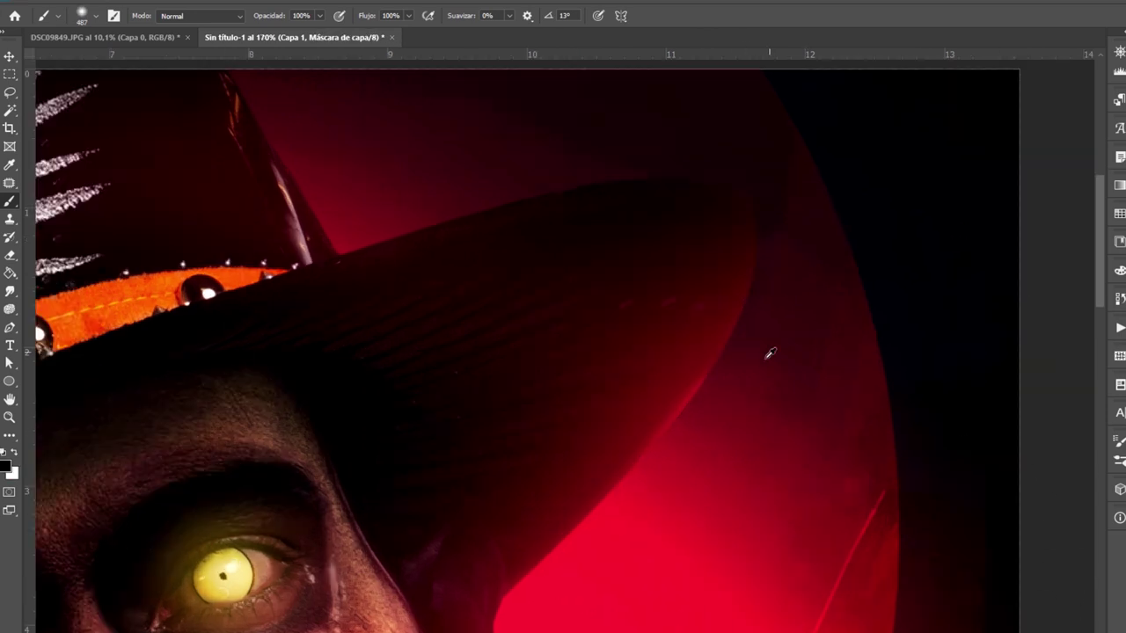
scroll(527, 455, down, 5)
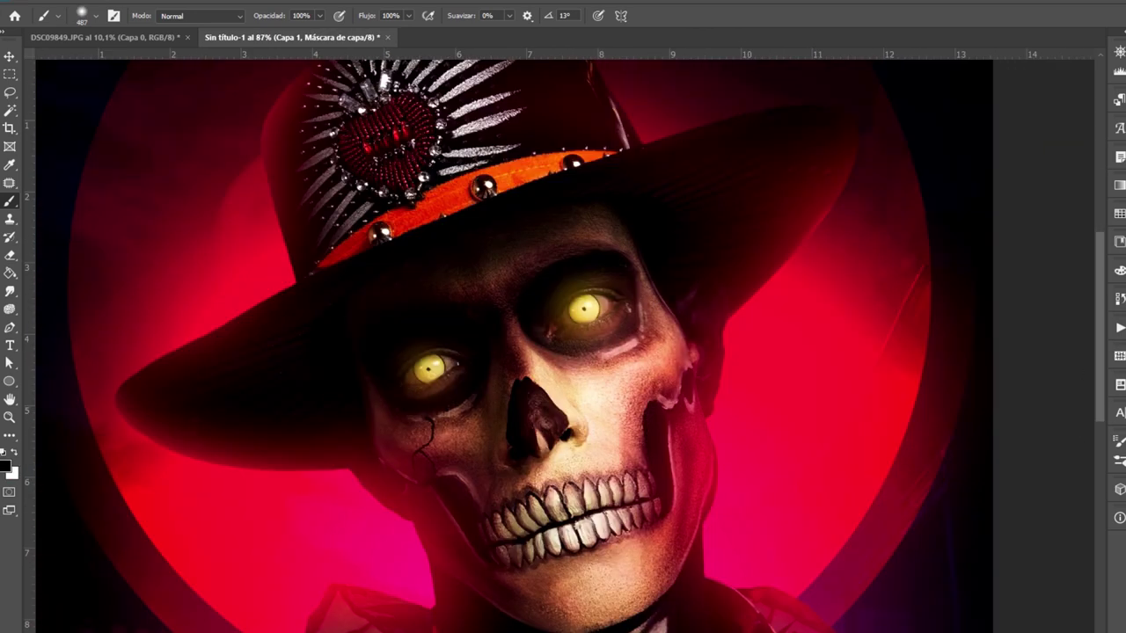
Brush a red rim light along the upper edge of the hat's right brim on Capa 23 with a 51-pixel brush
scroll(751, 182, up, 6)
scroll(781, 422, up, 2)
scroll(505, 399, up, 5)
scroll(505, 398, left, 4)
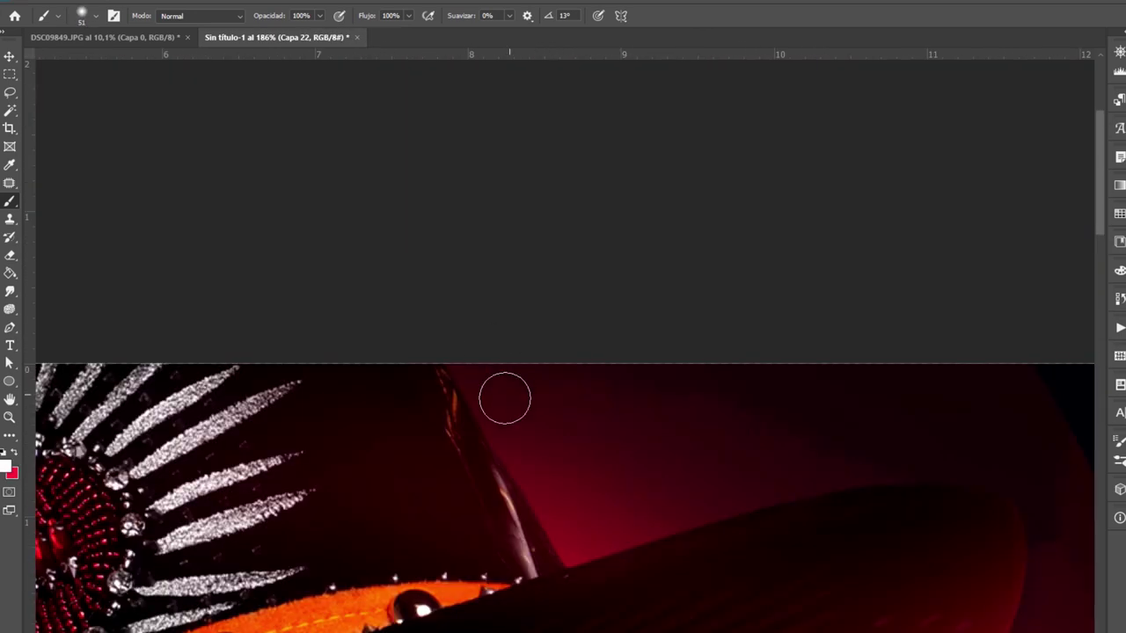
scroll(513, 373, down, 3)
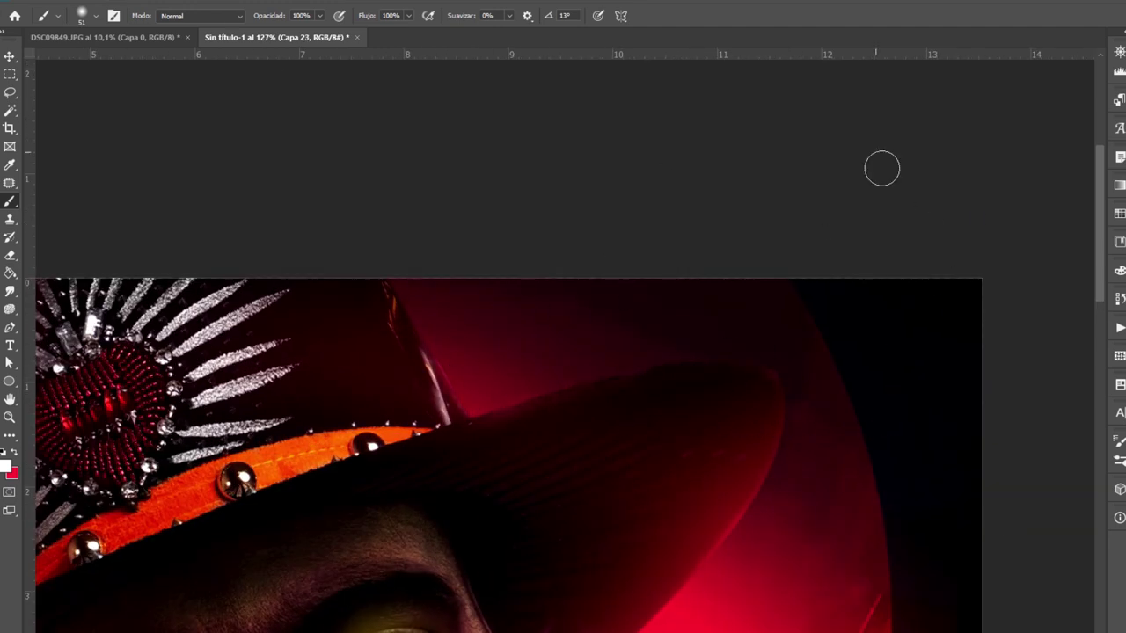
mouse_move(494, 415)
mouse_down()
mouse_move(619, 373)
mouse_move(812, 372)
mouse_up()
key(ctrl+z)
key(x)
mouse_move(493, 410)
mouse_down()
mouse_move(698, 357)
mouse_move(806, 369)
mouse_up()
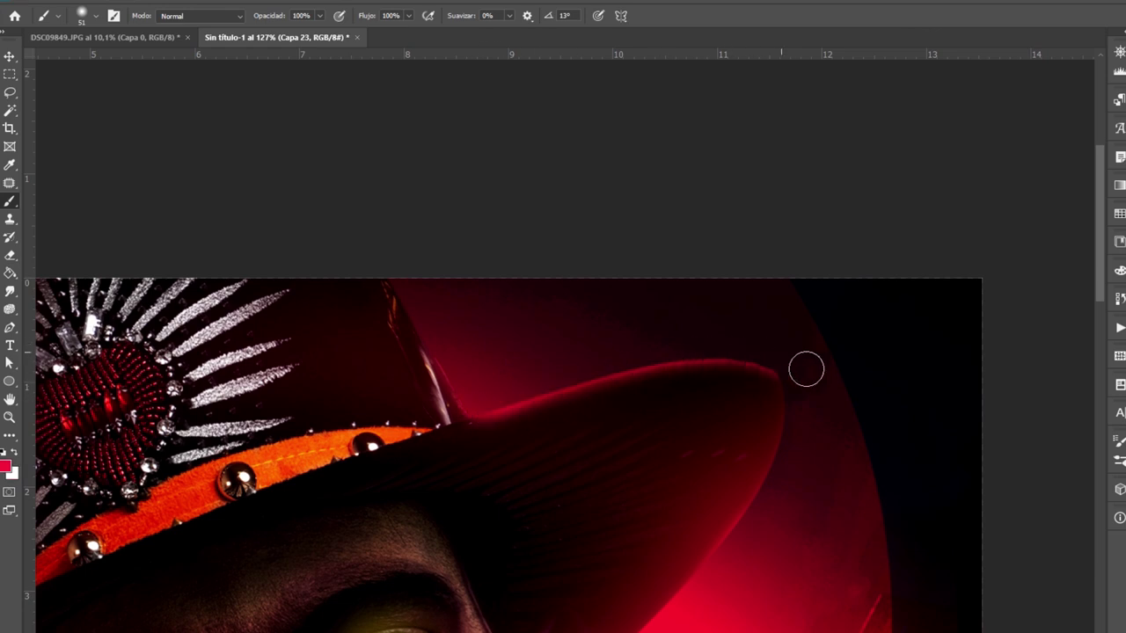
Trace the right brim's upper edge with the Pen tool, convert it to a selection and paint black there on the Capa 1 mask
scroll(746, 415, up, 8)
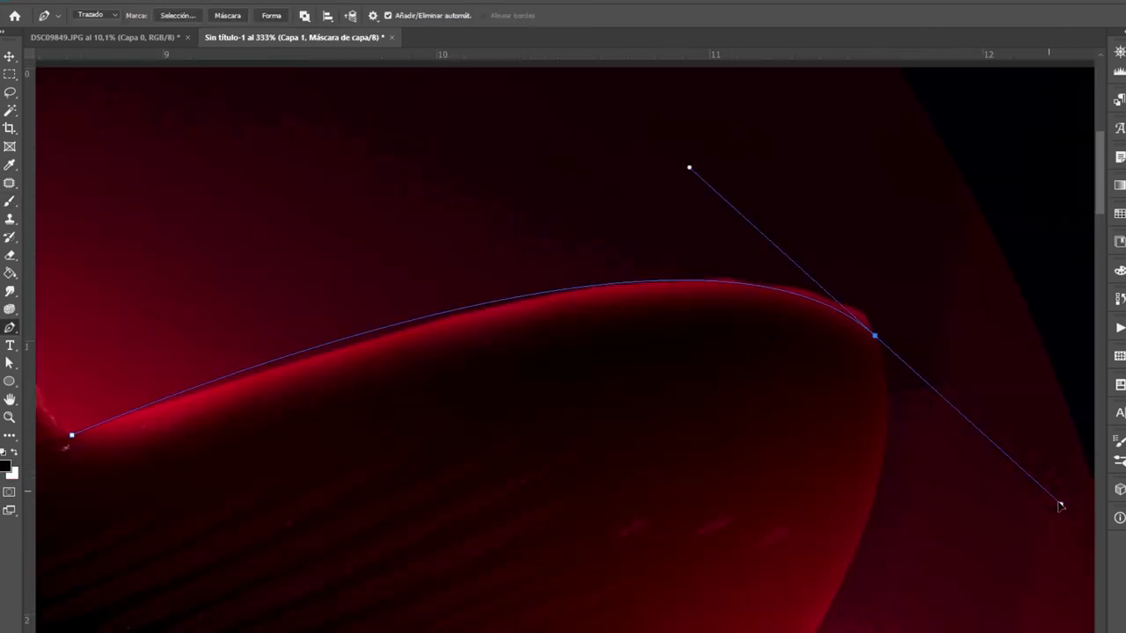
drag(1060, 505, 978, 496)
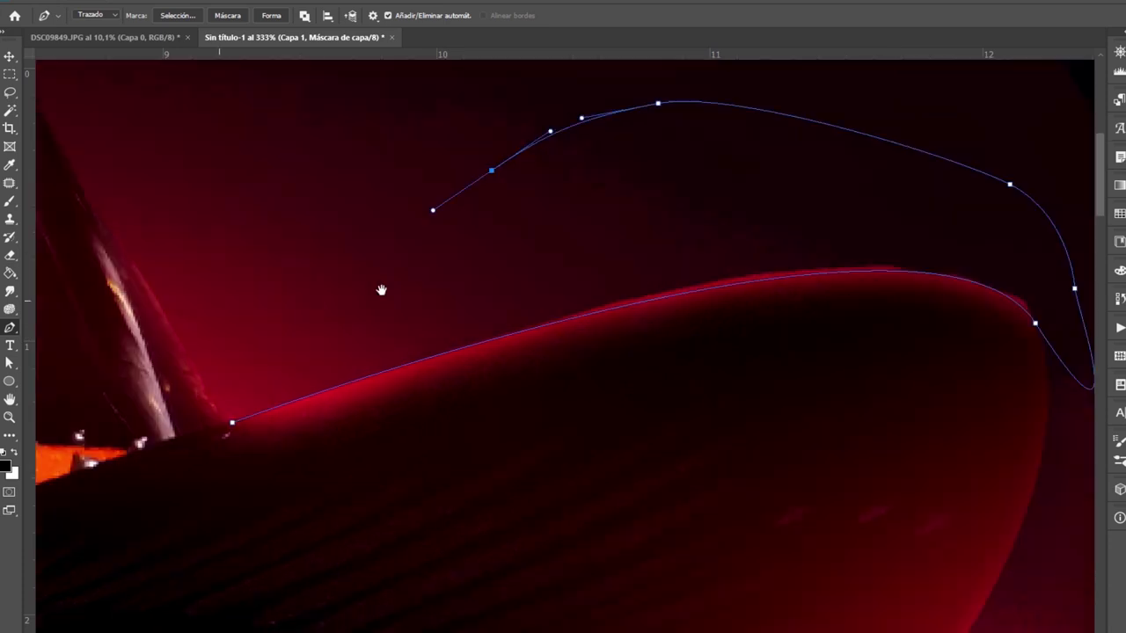
key(ctrl+Return)
key(b)
drag(648, 478, 905, 440)
scroll(905, 439, down, 3)
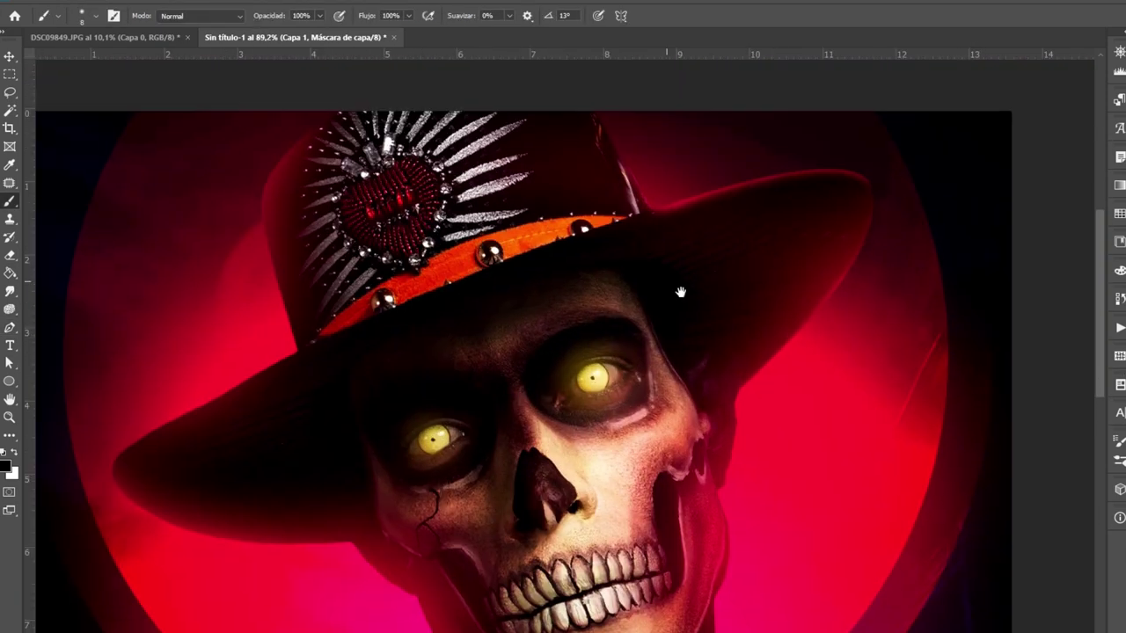
Brush a red rim light along the hat's left brim on Capa 23, reducing the brush from 163 to 53 pixels
scroll(329, 377, up, 5)
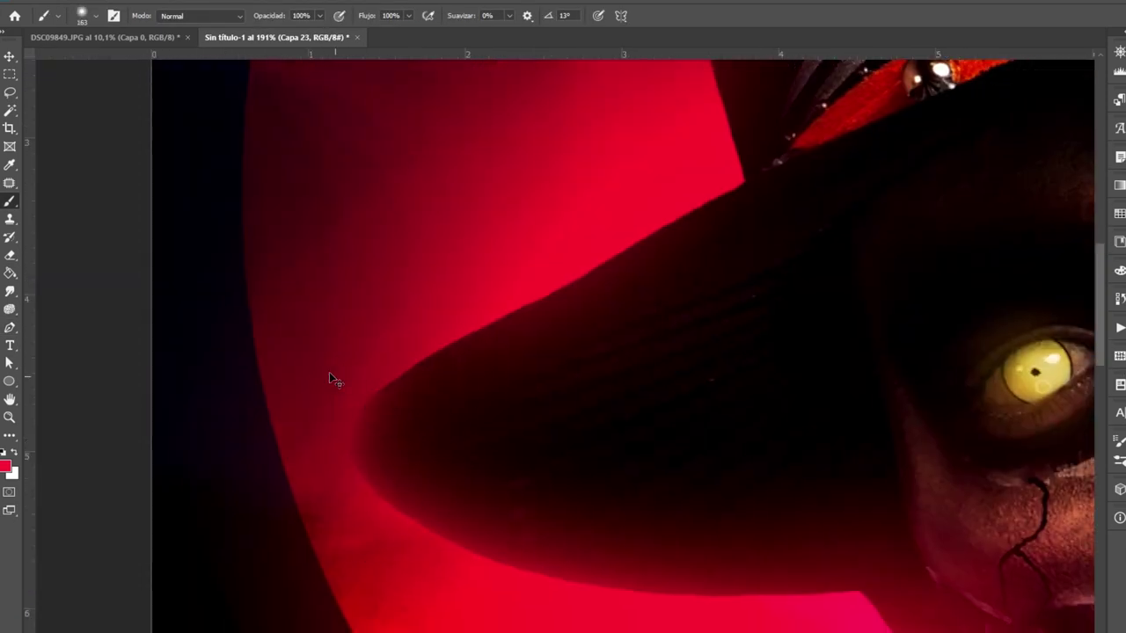
scroll(548, 269, down, 5)
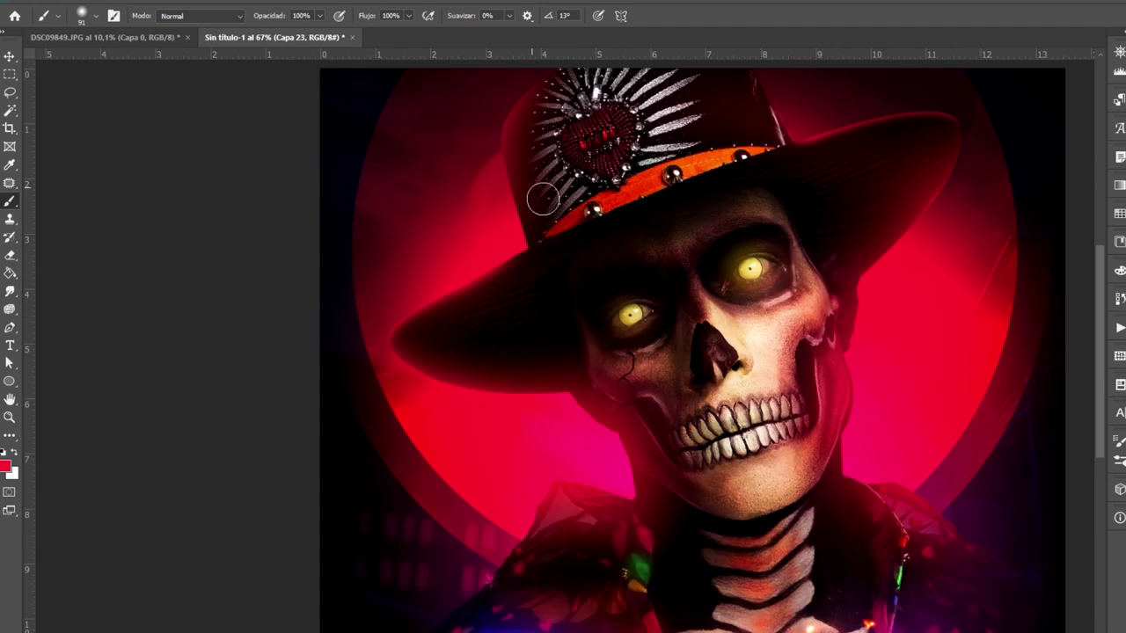
scroll(554, 301, up, 4)
scroll(336, 503, down, 3)
scroll(663, 367, up, 5)
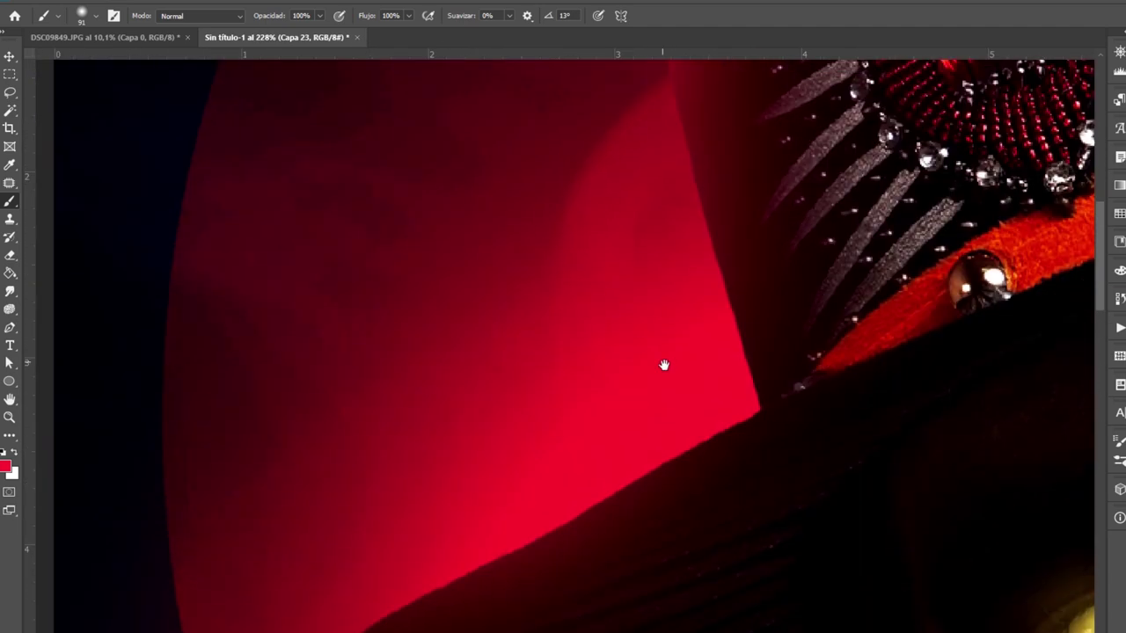
scroll(663, 367, down, 2)
scroll(775, 201, down, 4)
scroll(756, 221, up, 4)
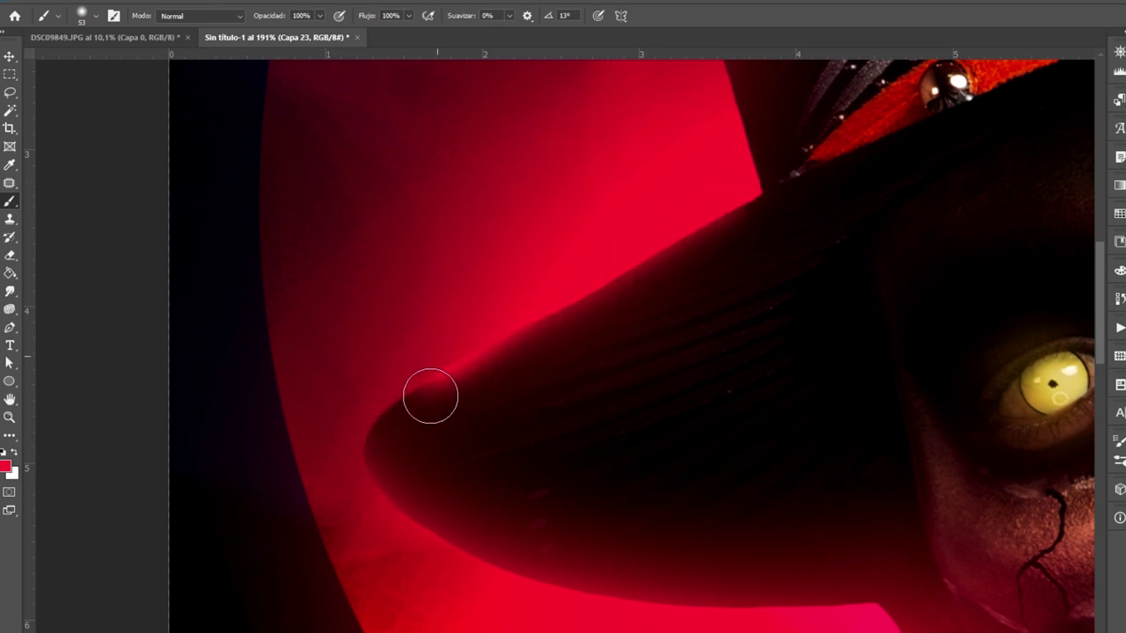
Brush a red rim light along the left edge of the hat's crown on Capa 23 with a 37-pixel brush
scroll(430, 396, down, 4)
scroll(495, 365, up, 3)
scroll(494, 365, up, 2)
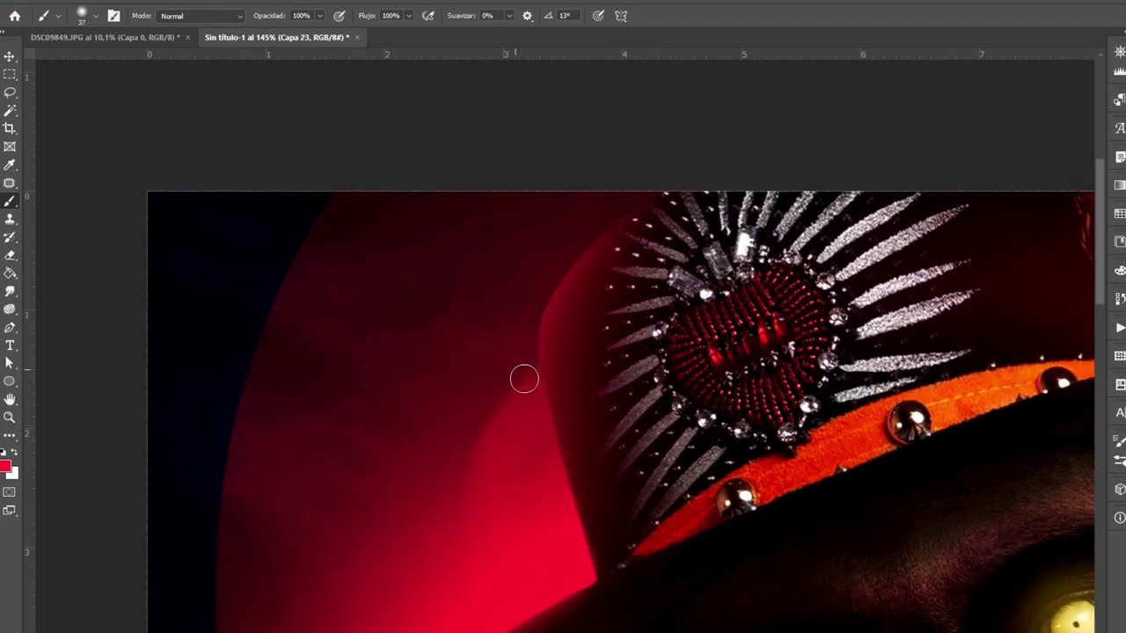
scroll(653, 203, down, 4)
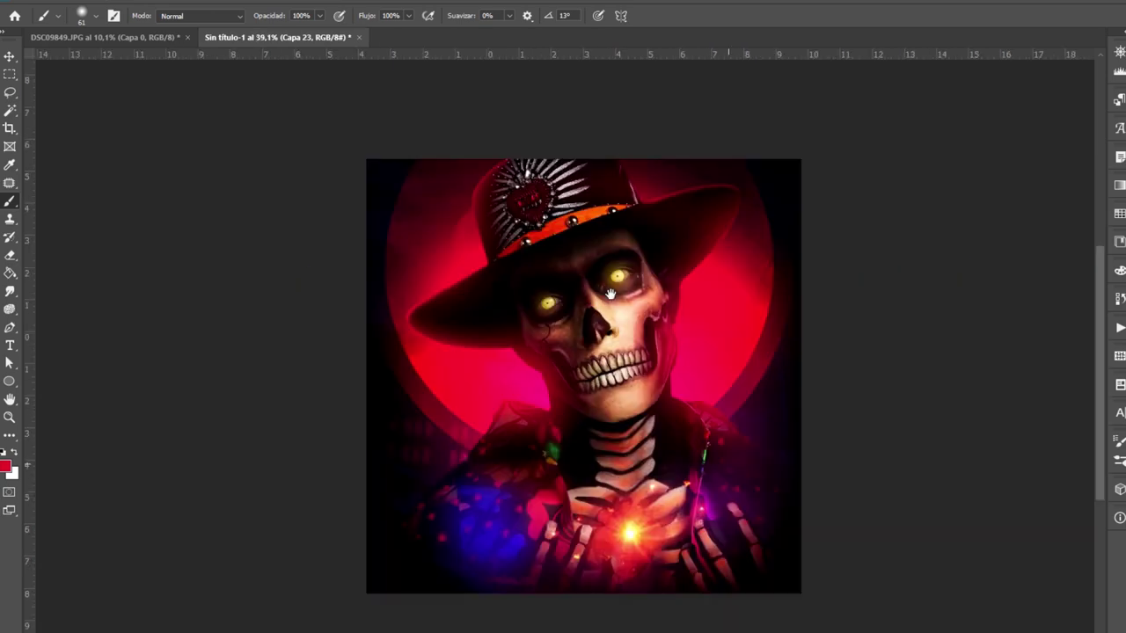
Clean the hair edge beside the right cheek on the Capa 1 mask with a 61-pixel brush and paint a red rim light there on a new layer
scroll(653, 246, up, 4)
scroll(653, 246, down, 4)
scroll(809, 218, up, 4)
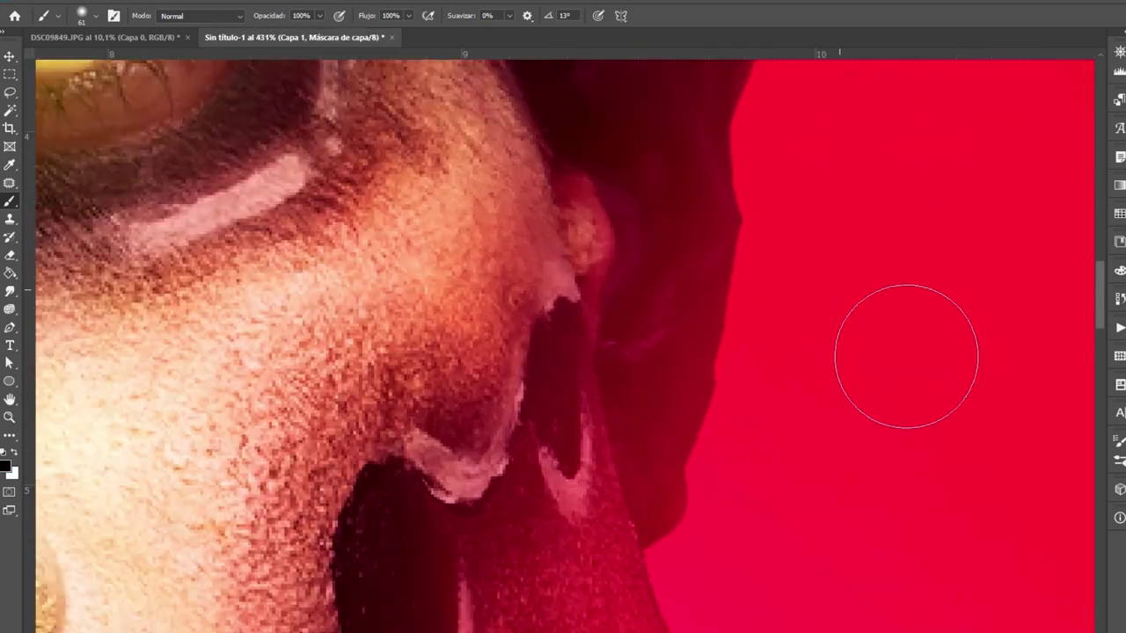
scroll(737, 490, down, 5)
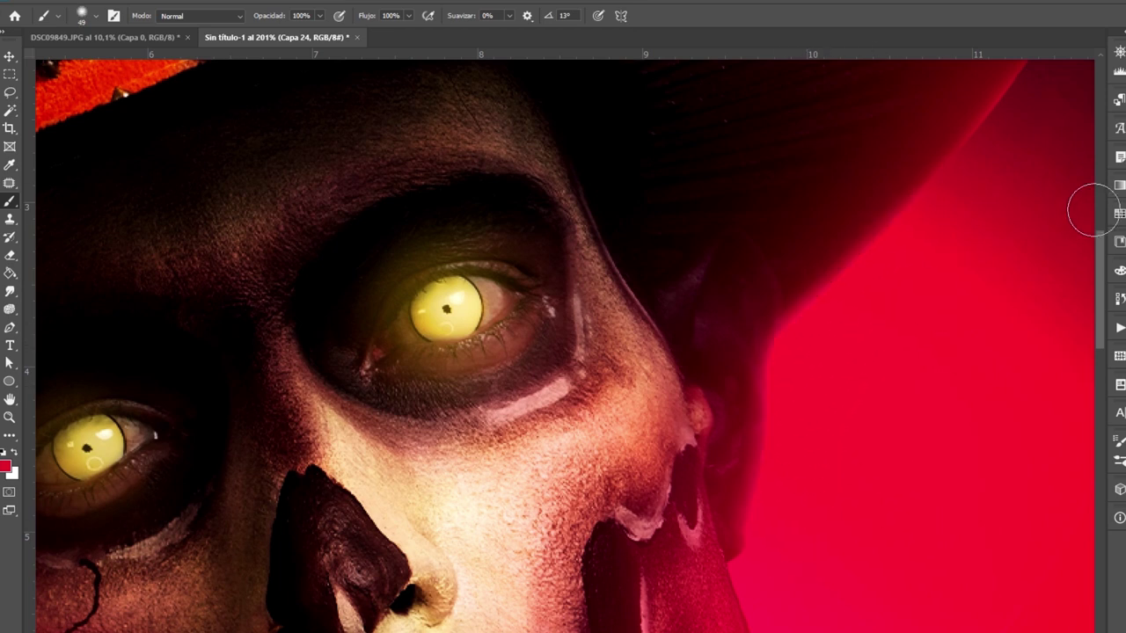
Brush red rim light along the left jaw and neck on Capa 24, and along the left shoulder on a new layer with a 63-pixel brush
scroll(1085, 208, down, 5)
scroll(475, 374, up, 6)
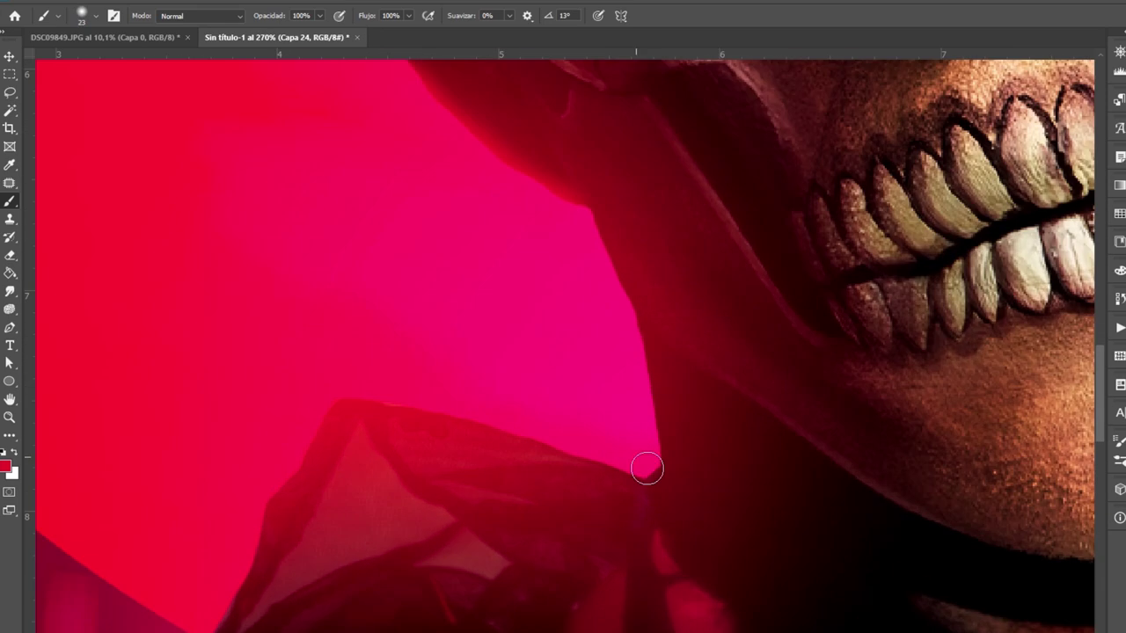
scroll(645, 465, down, 4)
scroll(768, 559, up, 5)
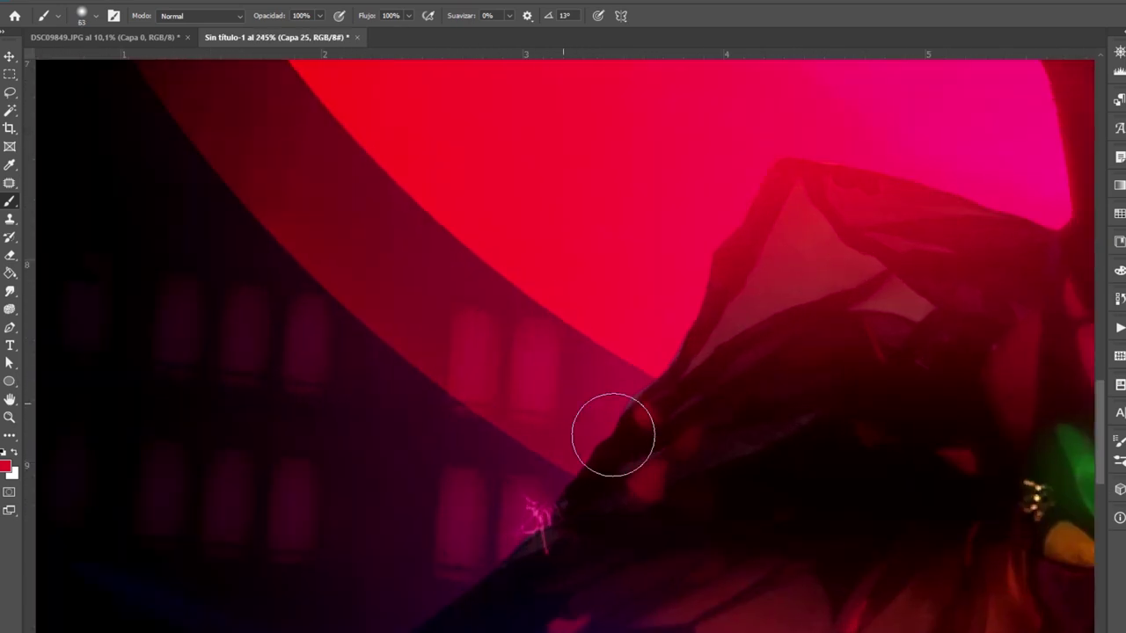
Try a pale yellow rim light along the right shoulder's upper edge on Capa 26 with a 26-pixel brush
scroll(610, 434, down, 4)
scroll(606, 288, up, 4)
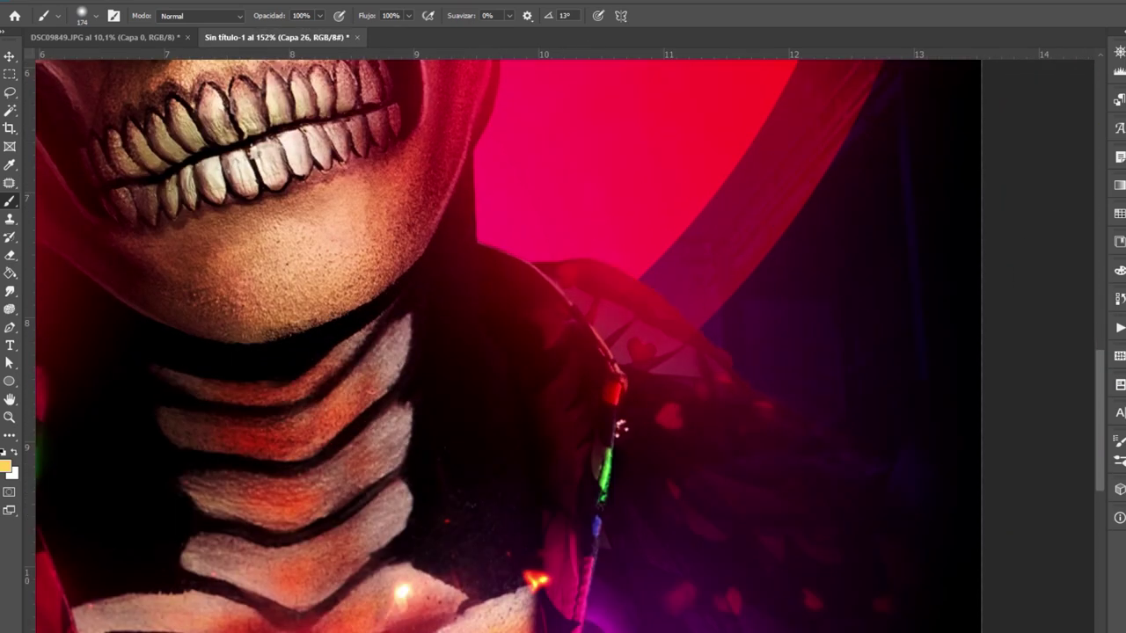
scroll(452, 269, up, 4)
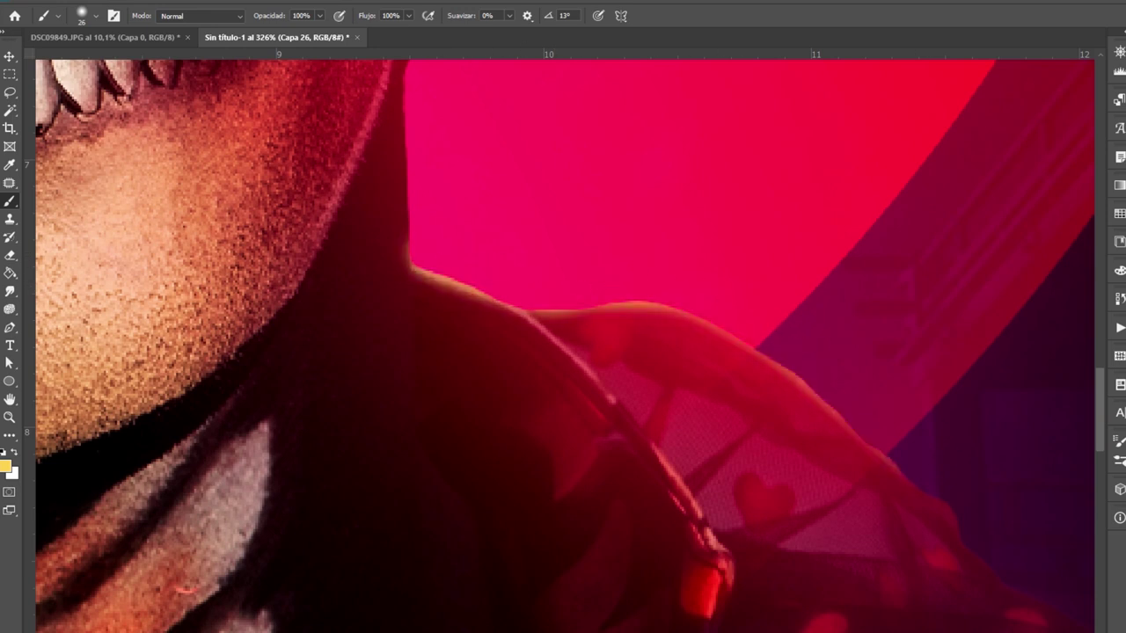
key(ctrl+z)
key(ctrl+shift+z)
key(ctrl+z)
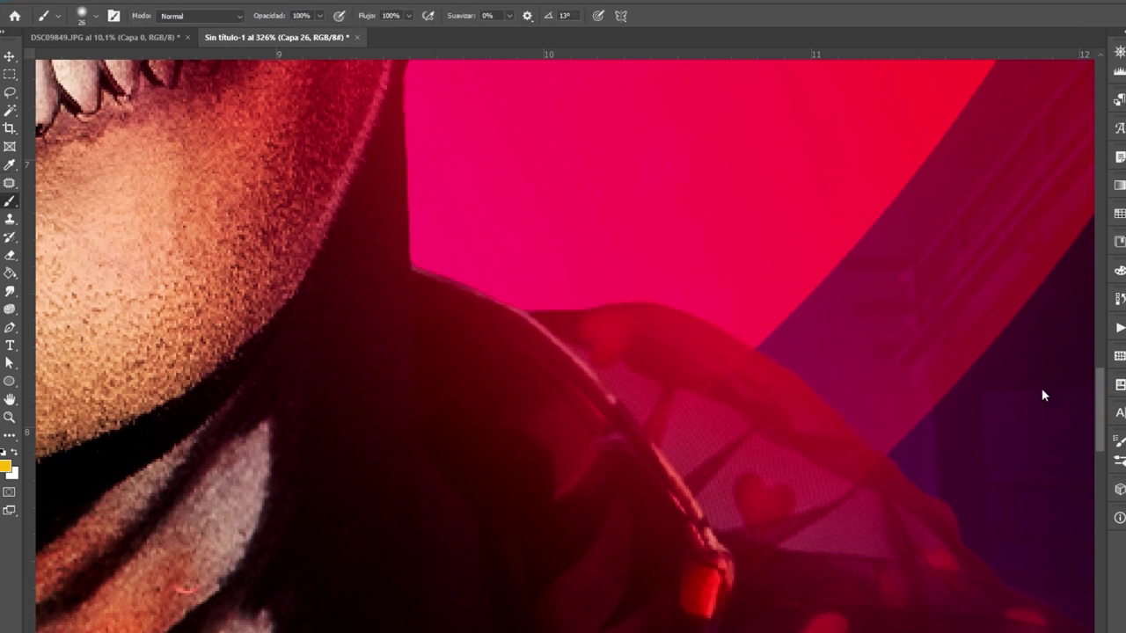
Try a deeper orange glow along the neck's right side and the right shoulder on Capa 26 with a 44-pixel brush
key(ctrl+shift+z)
key(ctrl+z)
scroll(616, 246, down, 3)
scroll(616, 246, up, 3)
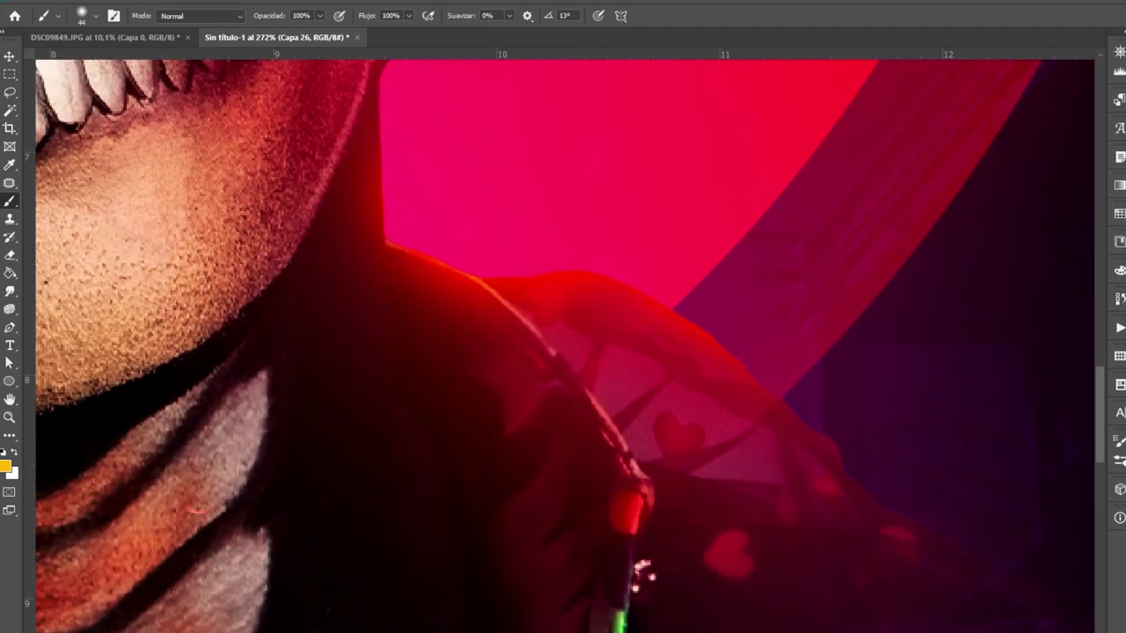
scroll(636, 578, up, 3)
scroll(636, 578, left, 2)
key(ctrl+shift+z)
key(ctrl+z)
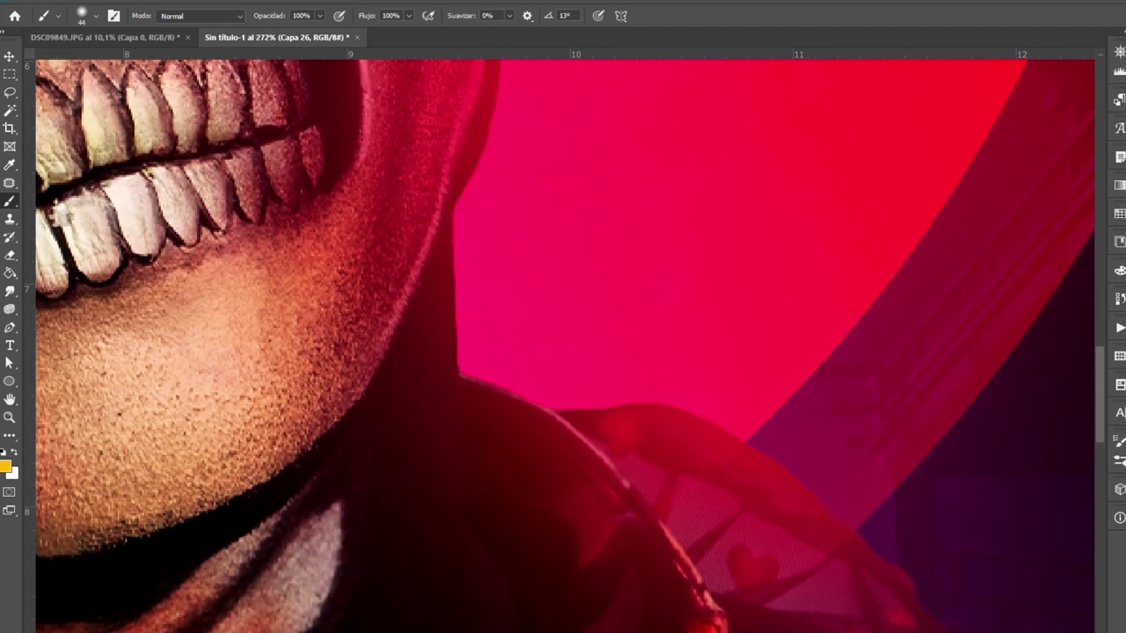
Brush an orange rim light along the neck's right side with a 19-pixel brush and along the left shoulder's edge on Capa 26
key(ctrl+shift+z)
scroll(482, 373, down, 6)
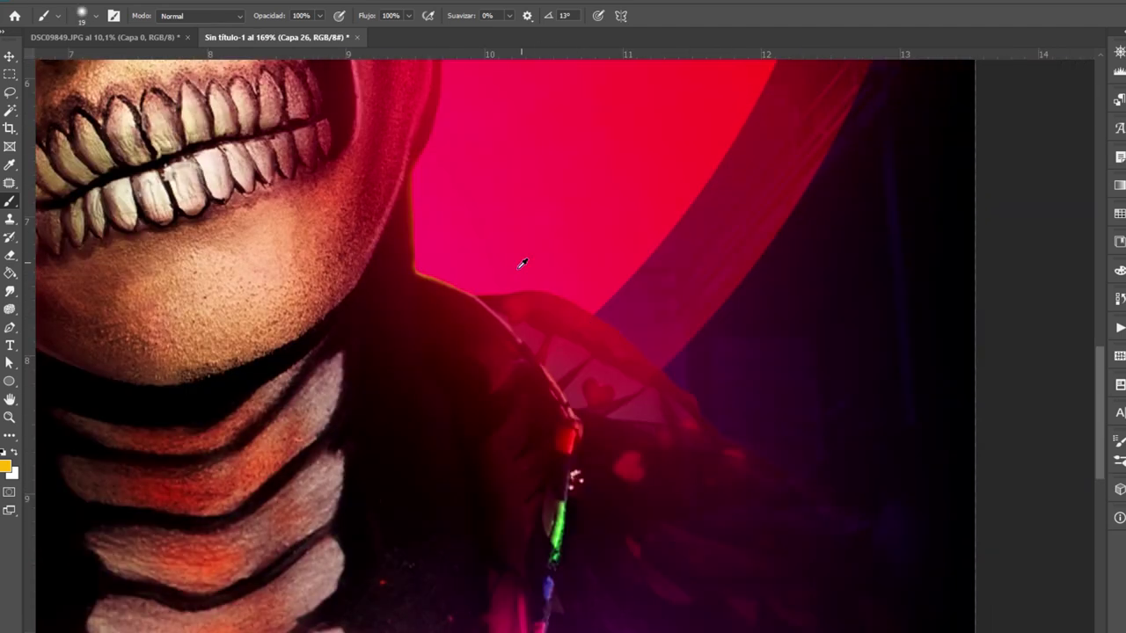
scroll(495, 302, up, 3)
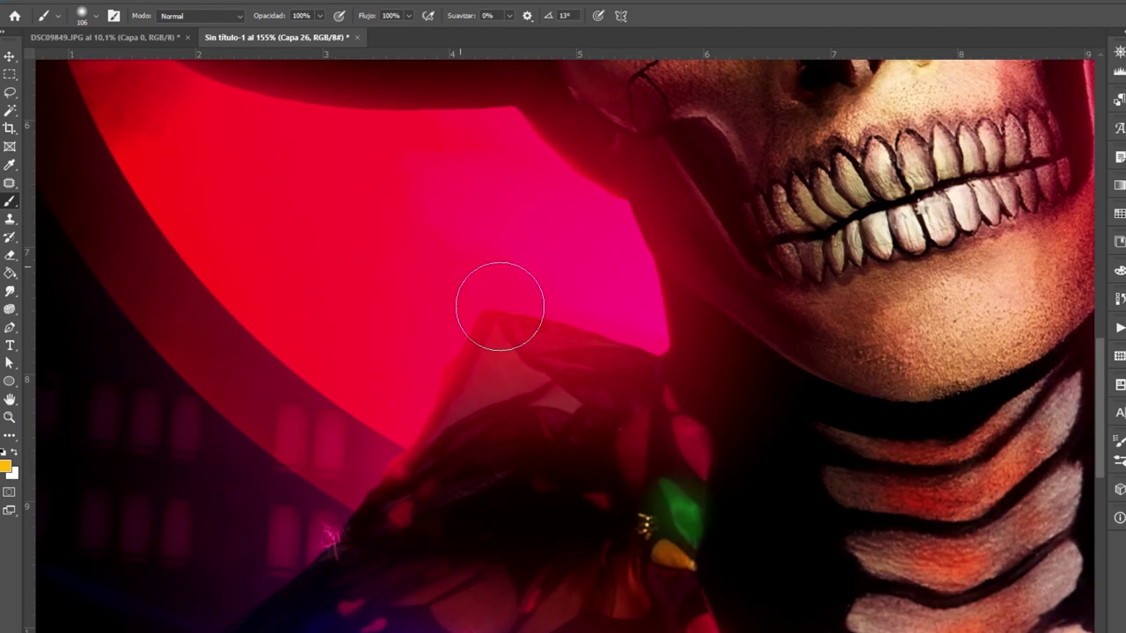
scroll(618, 319, up, 3)
scroll(813, 347, down, 4)
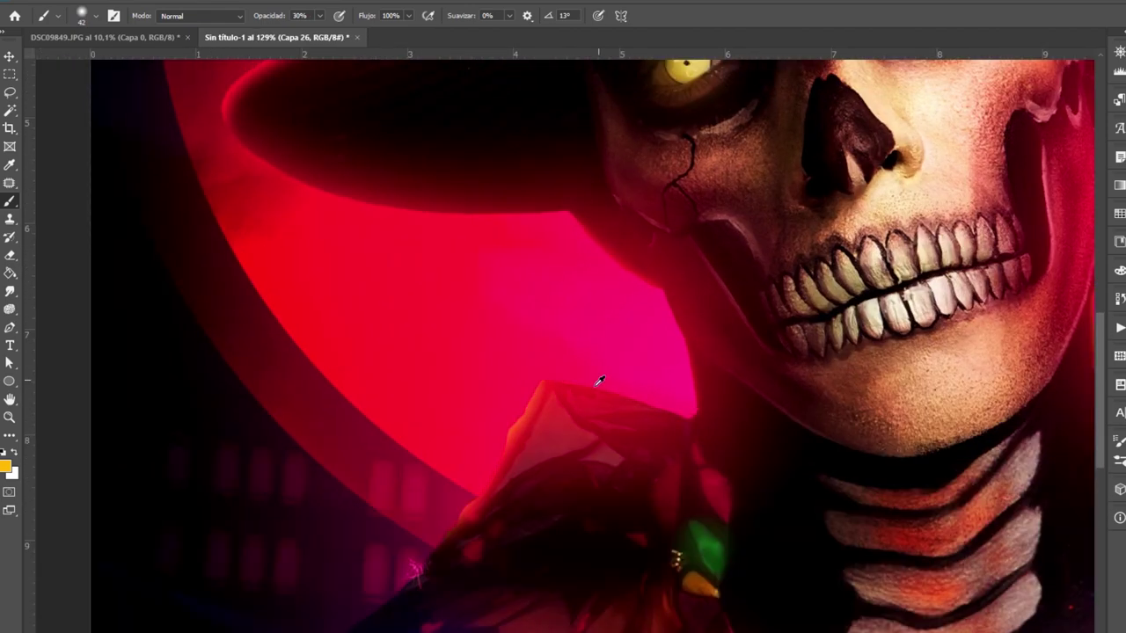
Extend the left shoulder's orange rim light at 30% brush opacity and add a new layer for more orange light
scroll(598, 381, right, 5)
key(3)
scroll(543, 151, down, 3)
drag(465, 385, 502, 372)
key(ctrl+shift+alt+n)
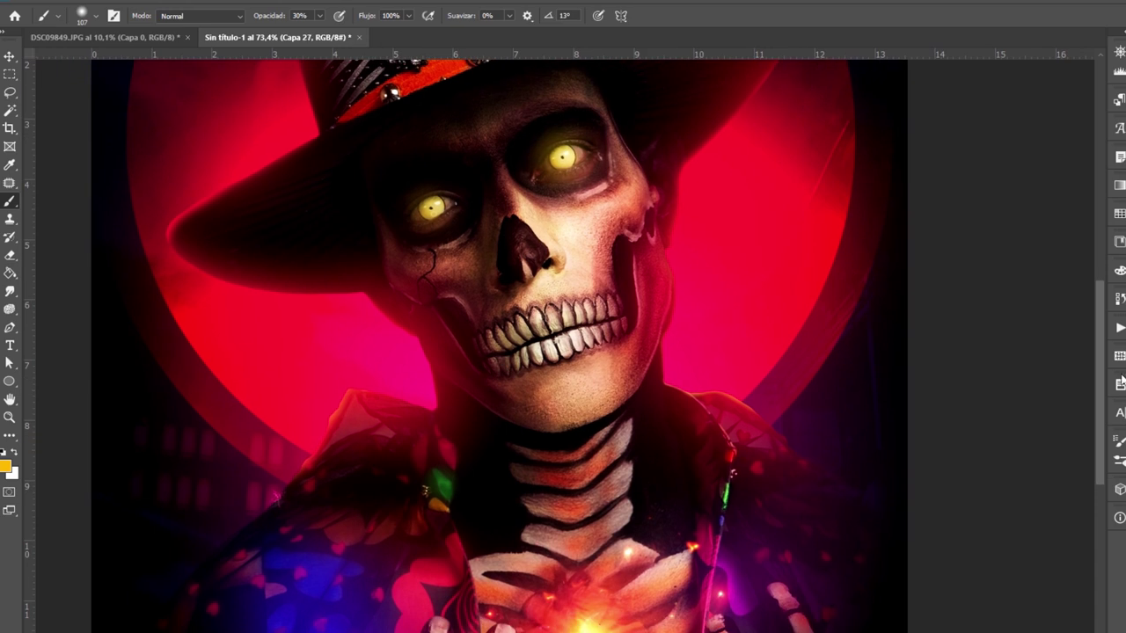
scroll(495, 259, right, 5)
scroll(410, 335, down, 3)
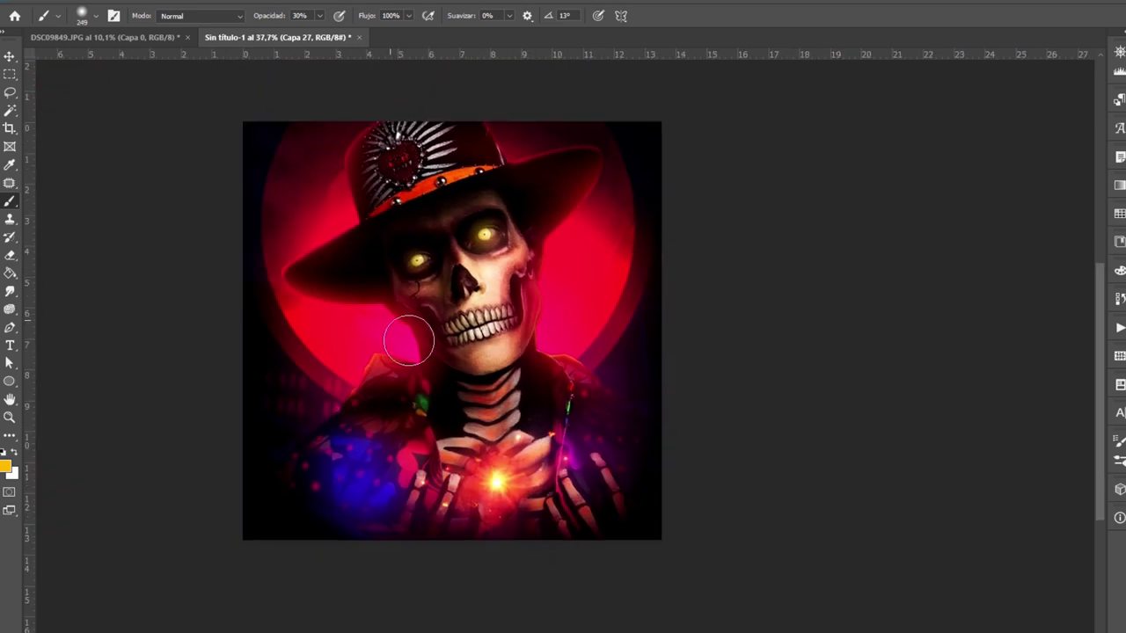
Add a new layer and brush faint orange light over the hat brim, lowering the brush opacity to 5% with a 116-pixel brush
scroll(322, 323, up, 2)
key(ctrl+shift+alt+n)
key(2)
key(bracketright)
key(bracketright)
key(bracketright)
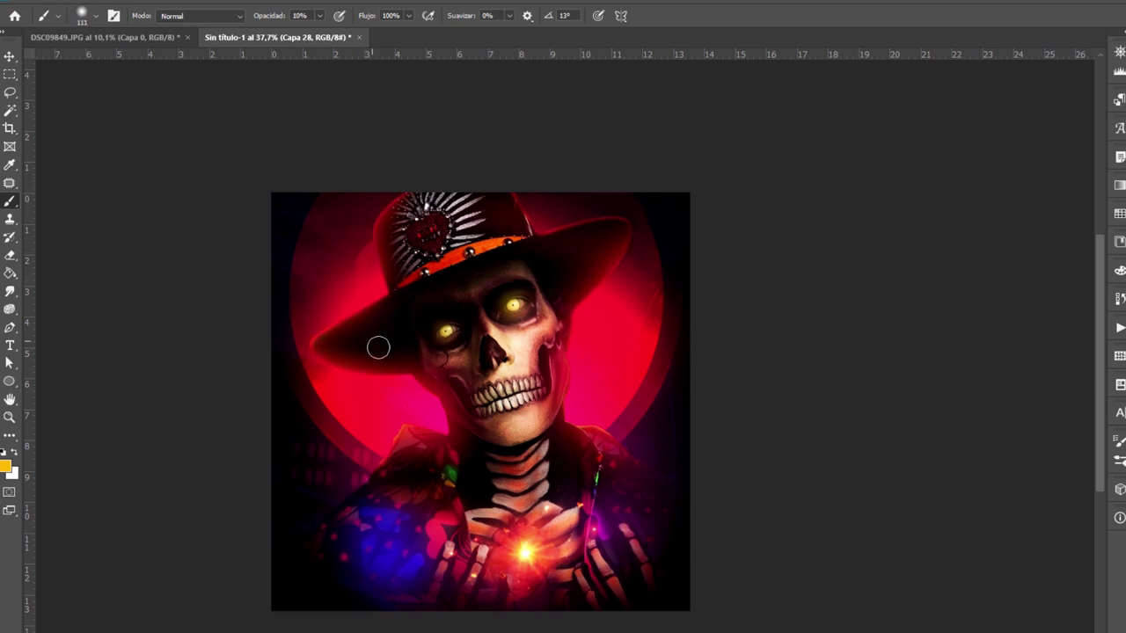
key(0)
key(5)
scroll(365, 338, up, 3)
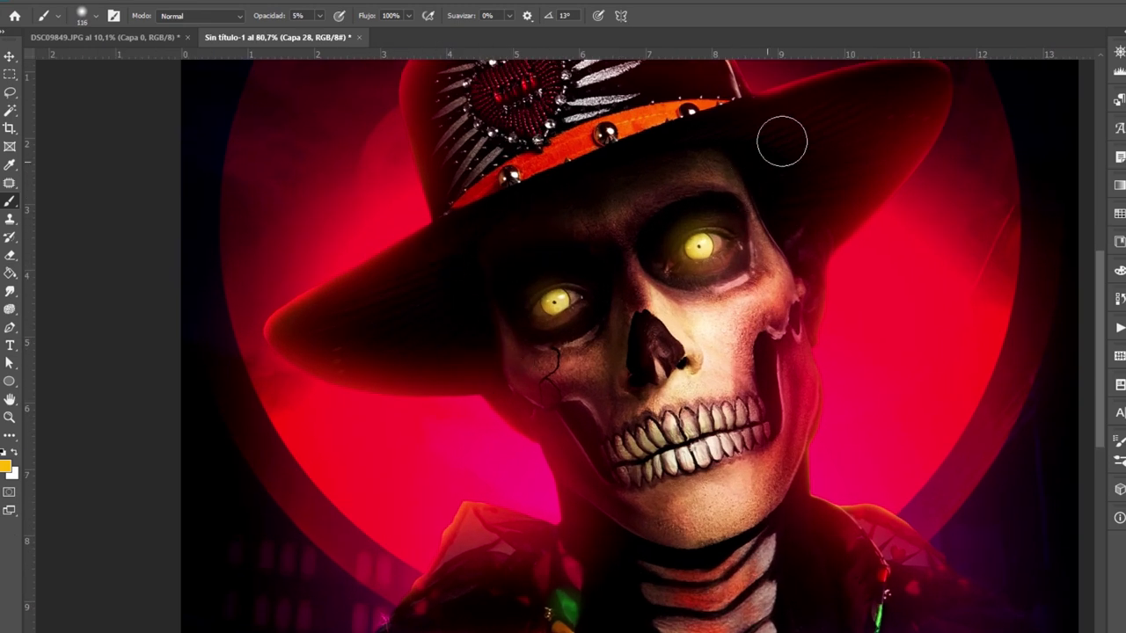
Brush a red tint over the hat's crown and silver ornament on a new layer at 50% opacity, enlarging the brush to 458 pixels
scroll(781, 141, up, 3)
key(bracketright)
key(bracketright)
key(bracketright)
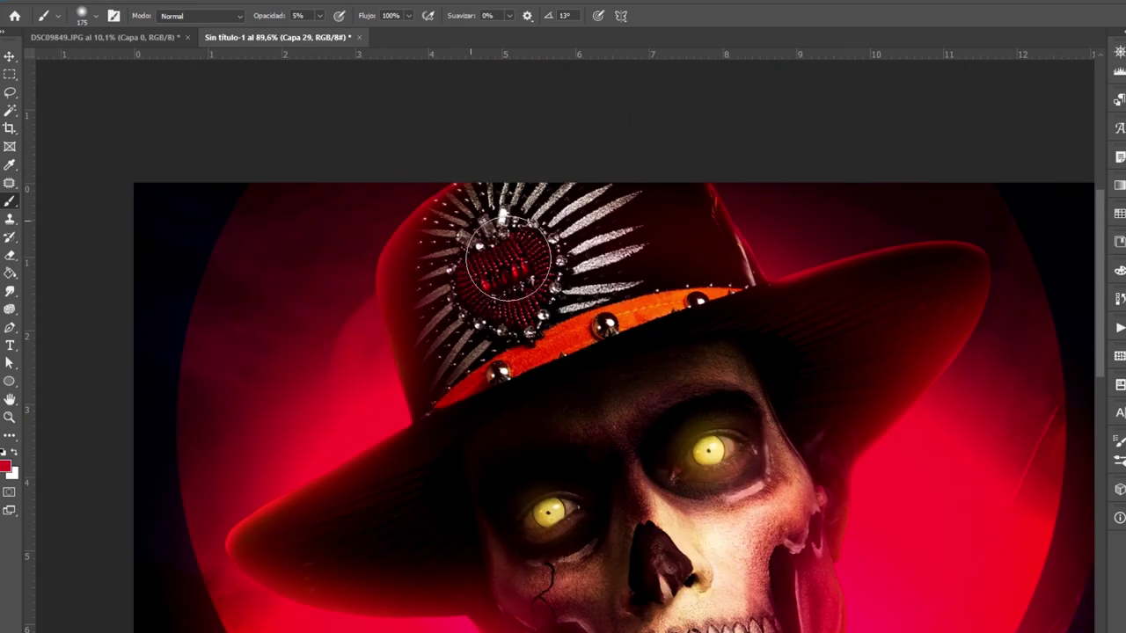
key(5)
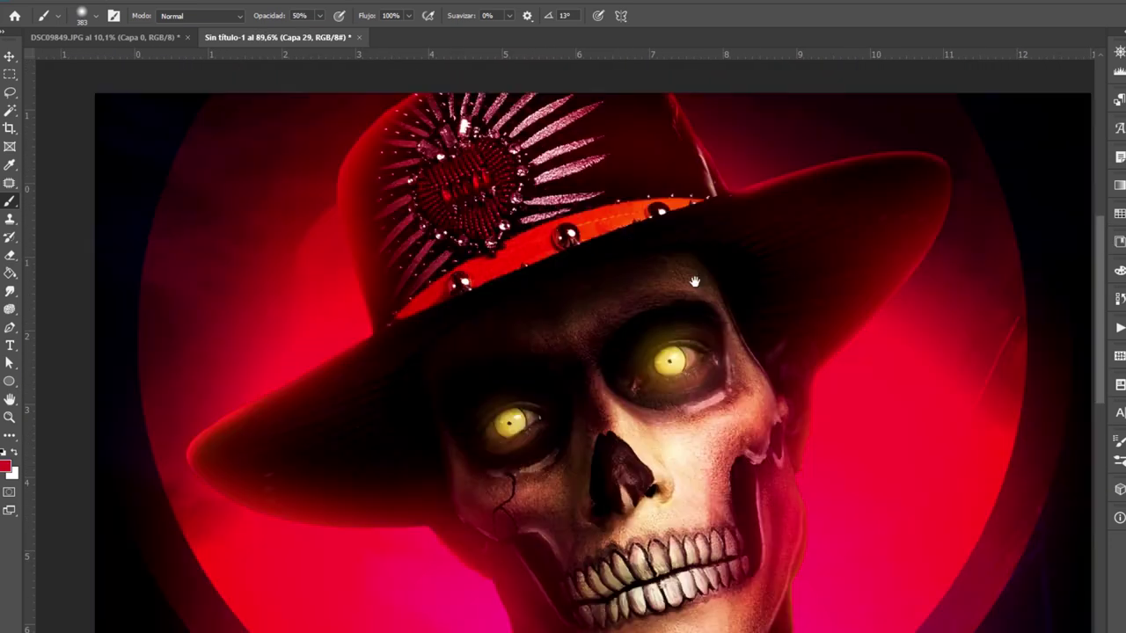
scroll(694, 282, down, 2)
key(bracketright)
key(bracketright)
key(bracketright)
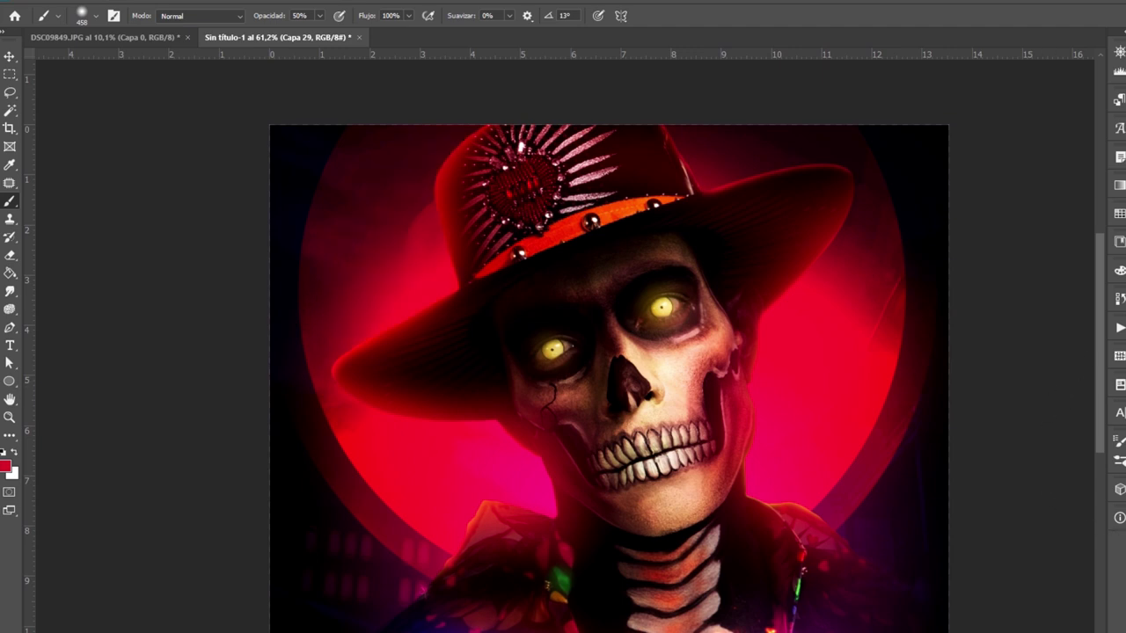
scroll(1043, 364, down, 1)
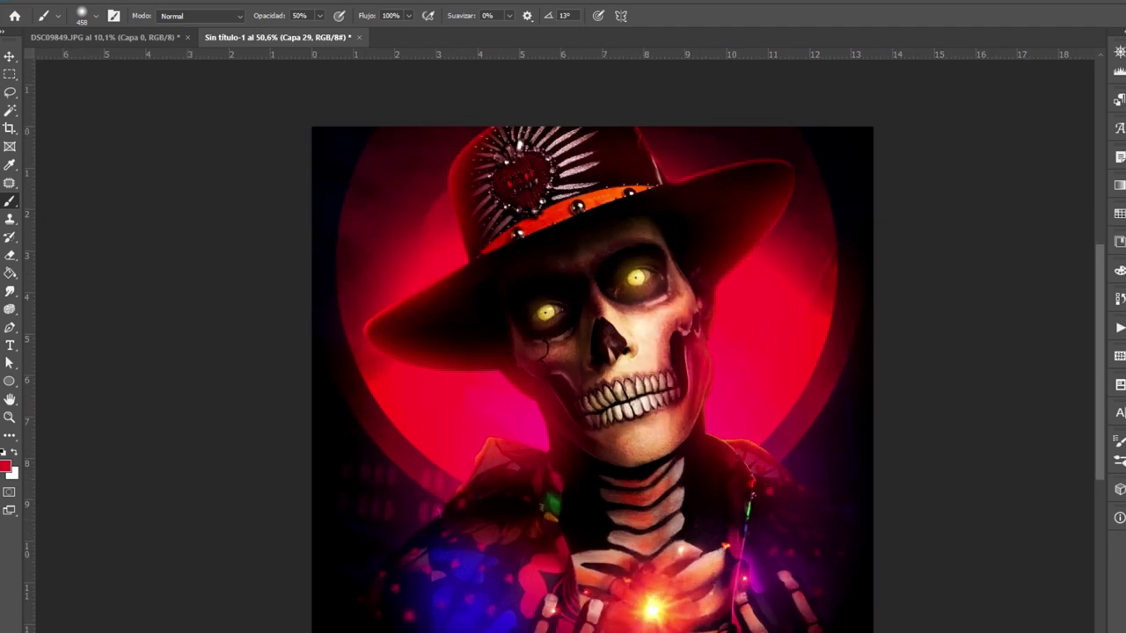
Try a red haze over the background beside the left shoulder on Capa 30 with a 458-pixel brush at 50% opacity
key(alt+bracketleft)
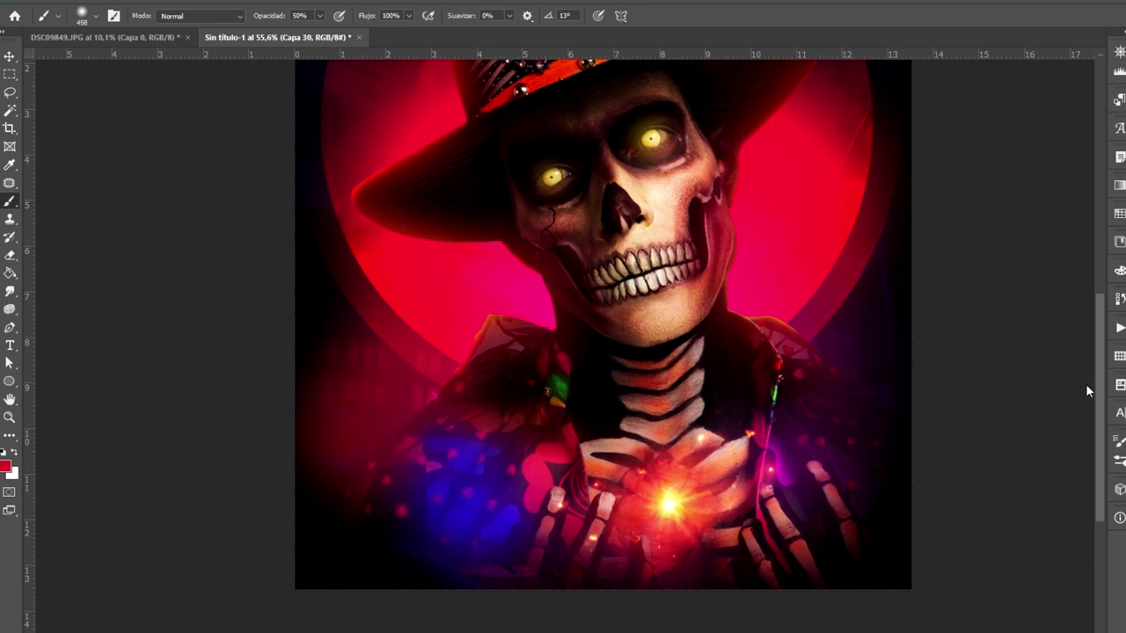
drag(369, 396, 422, 431)
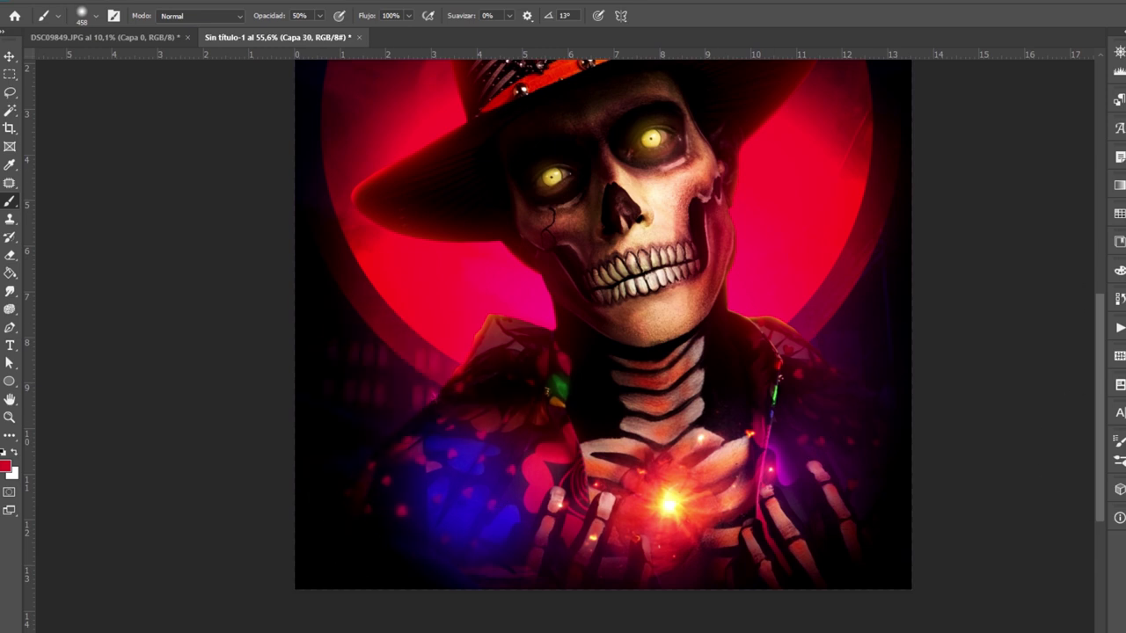
key(alt+bracketright)
Brush an orange rim light along the left sleeve, neck and right cheek on a new layer with a 105-pixel brush at 50% opacity
scroll(500, 352, up, 3)
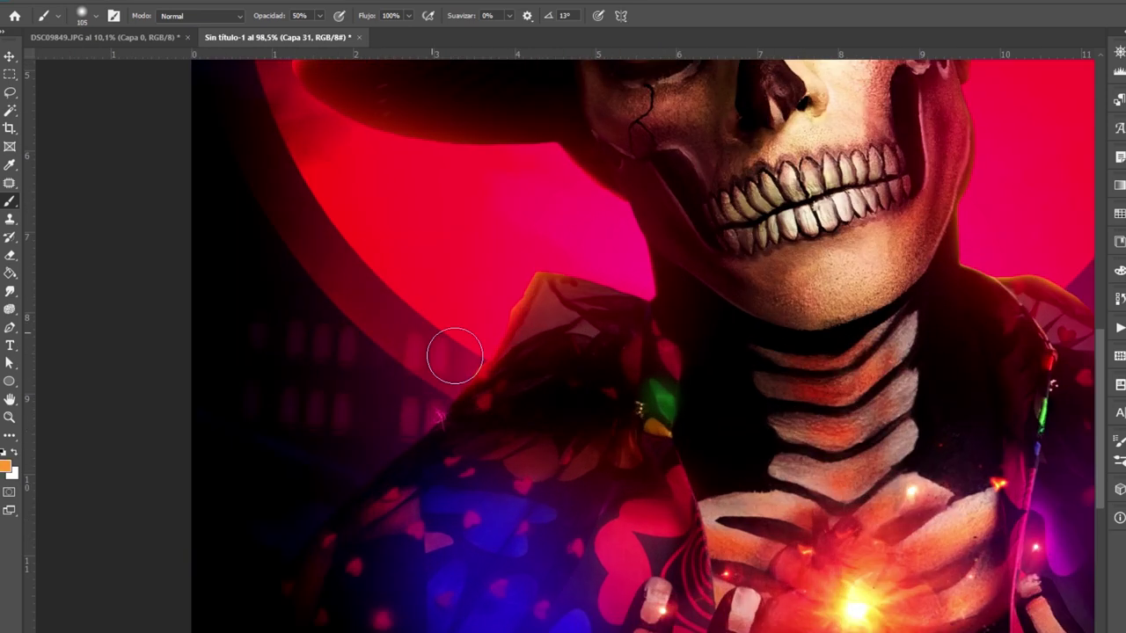
drag(949, 273, 782, 307)
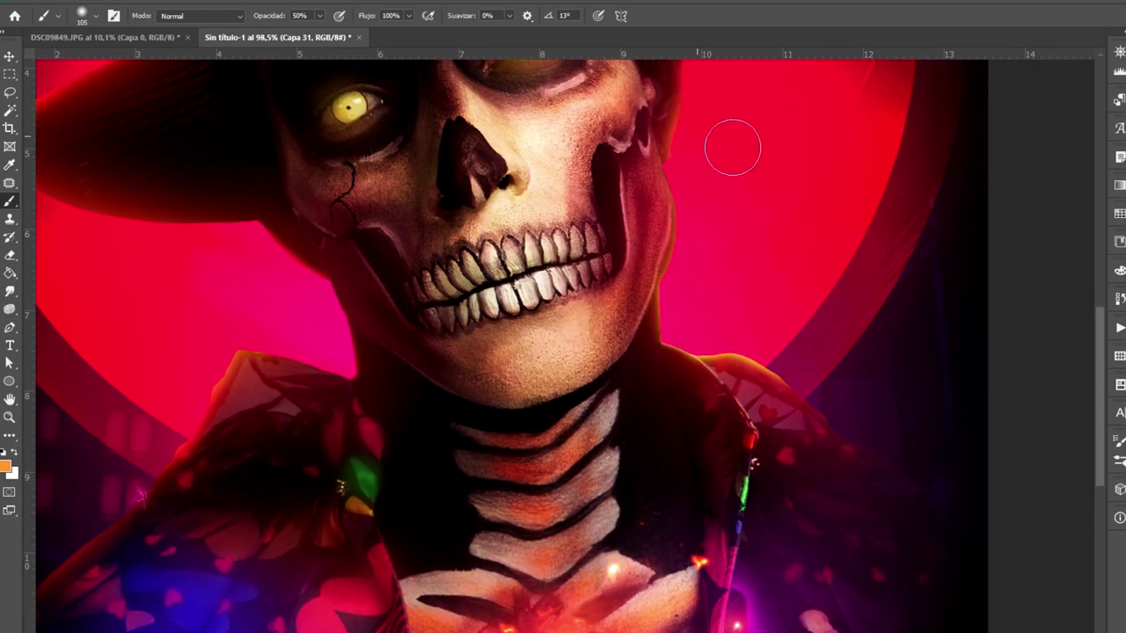
scroll(731, 146, down, 2)
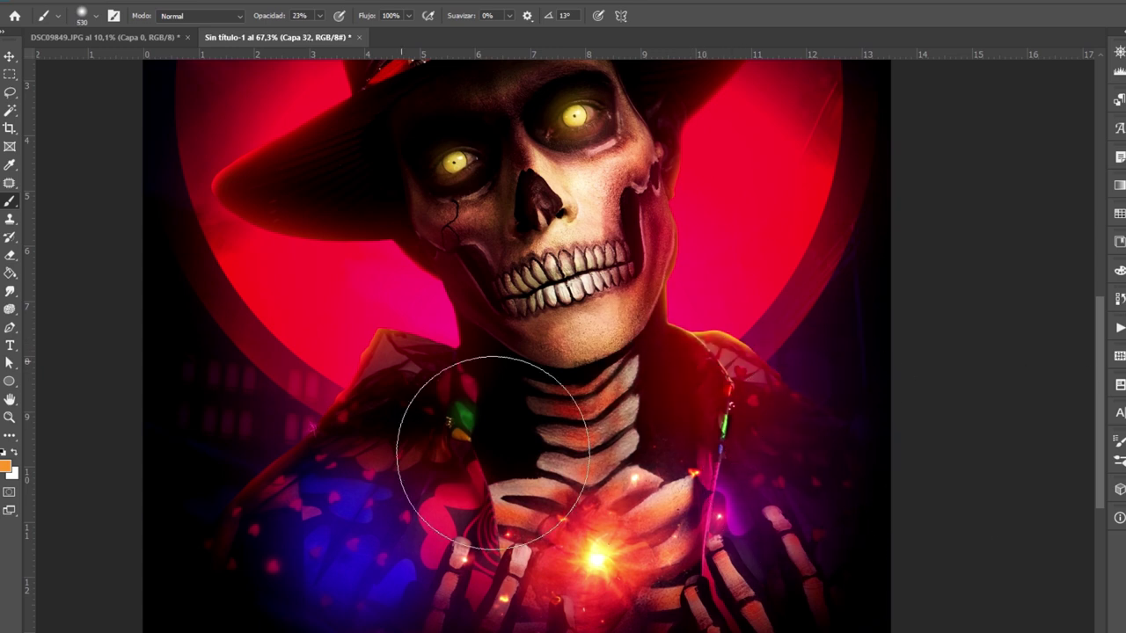
Brush a soft orange glow over the jacket and neck around the glowing heart with a 530-pixel brush at 23% opacity
scroll(726, 356, down, 2)
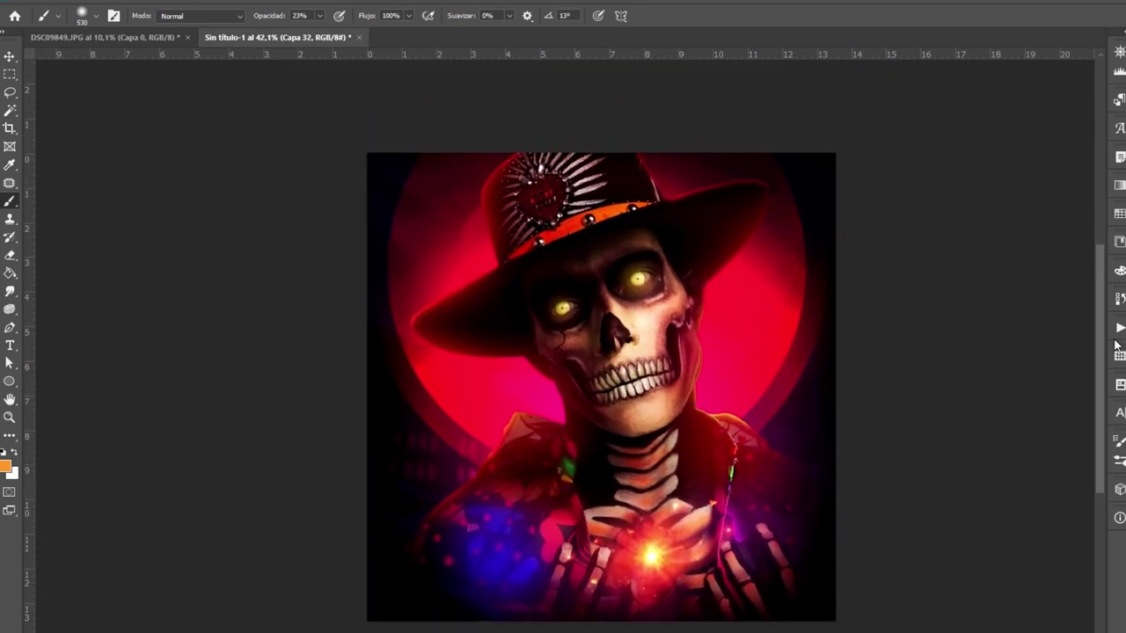
drag(727, 356, 694, 356)
scroll(679, 529, up, 3)
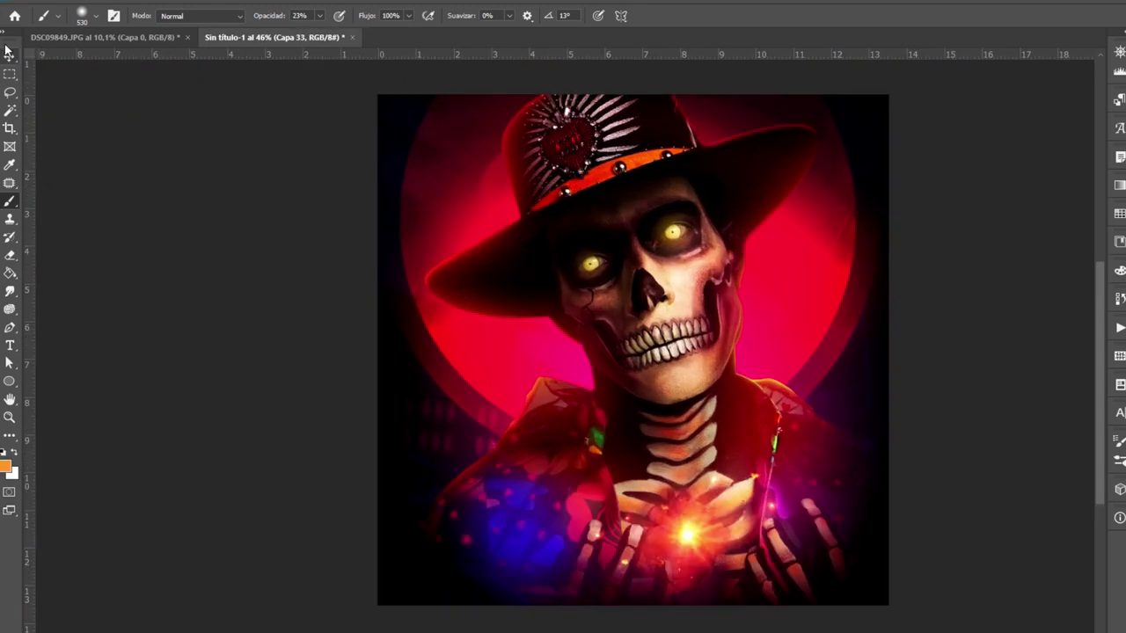
Brush orange light over the hat band's metal studs on a new layer with a 91-pixel brush at 23% opacity
click(9, 53)
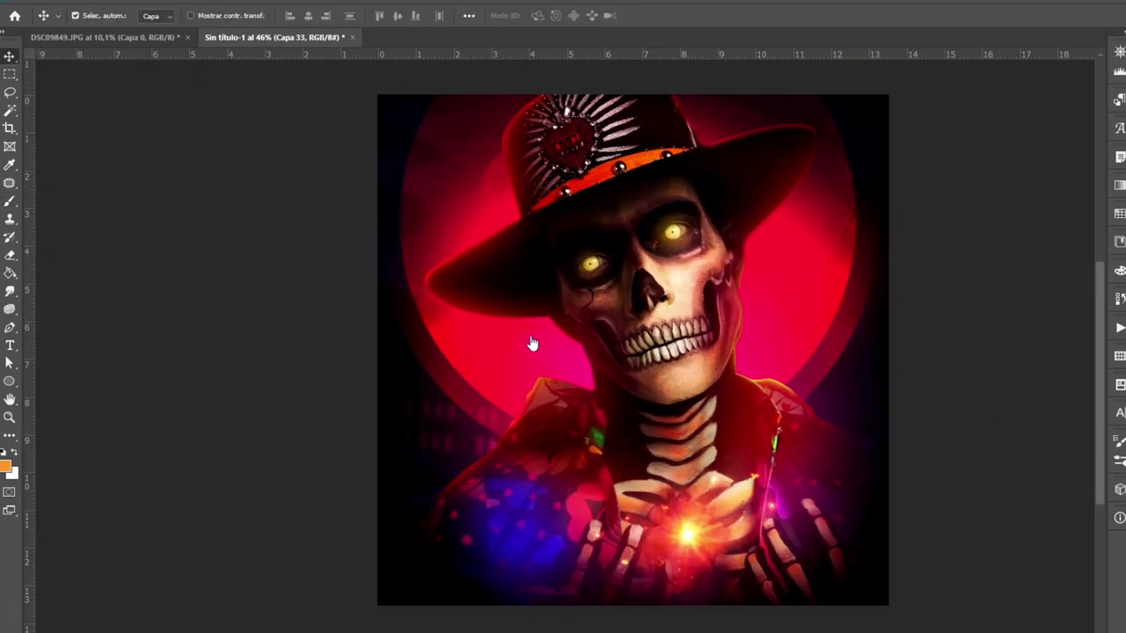
drag(684, 241, 620, 273)
scroll(539, 235, up, 2)
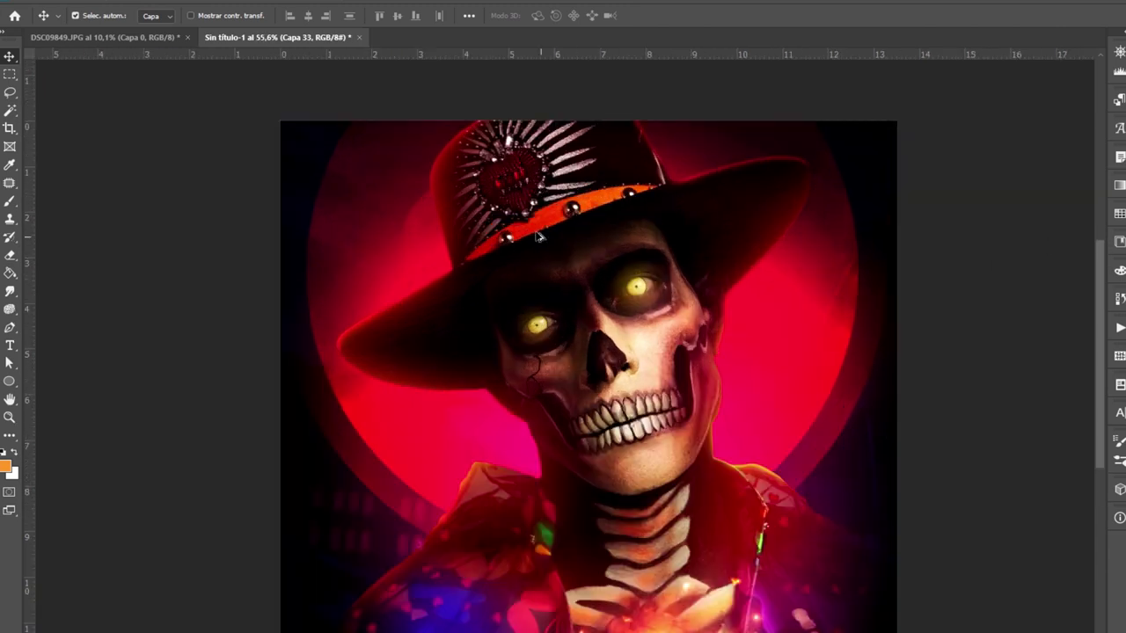
key(b)
scroll(509, 203, up, 5)
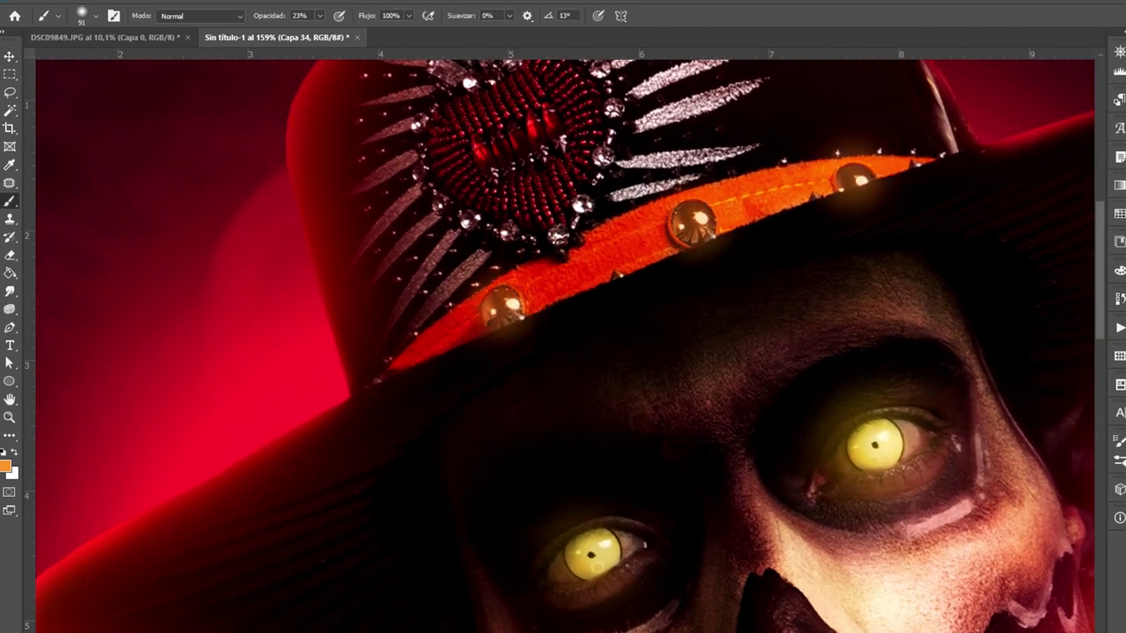
Brush a dark red tint over the hat's heart ornament on a new layer with a 273-pixel brush at 23% opacity
scroll(562, 341, up, 3)
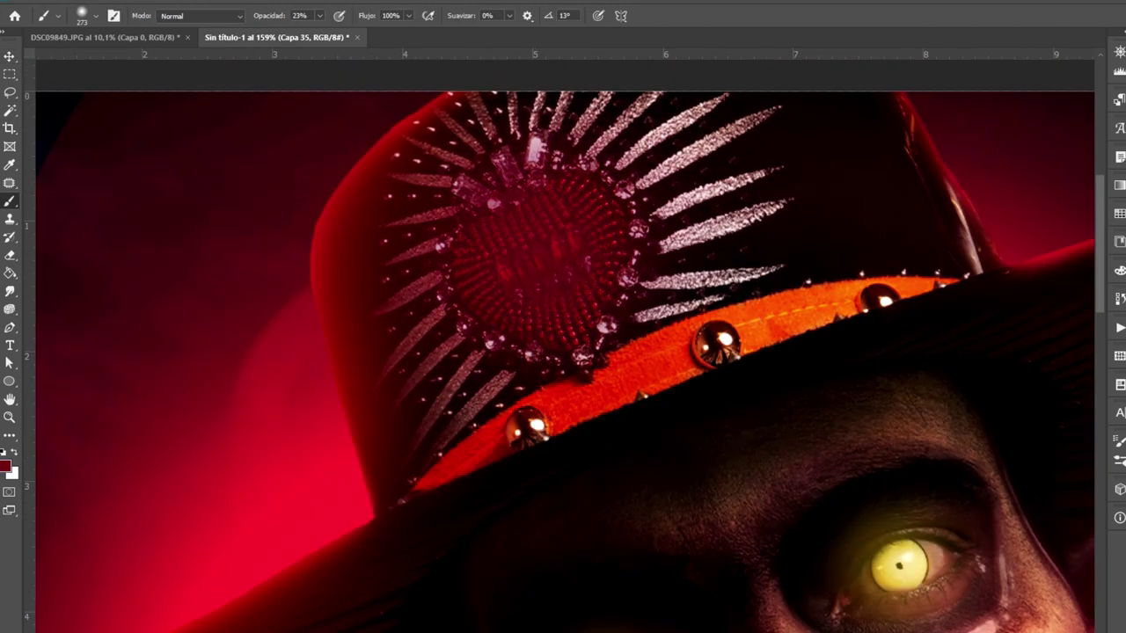
scroll(597, 317, down, 2)
scroll(616, 378, down, 3)
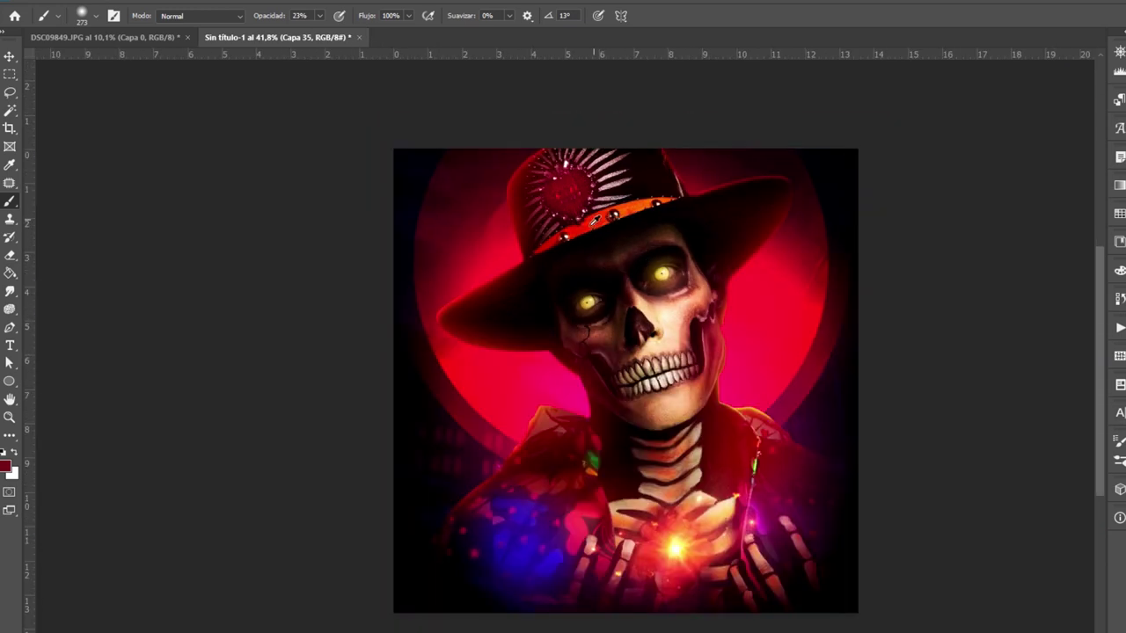
scroll(616, 379, up, 2)
scroll(616, 378, down, 2)
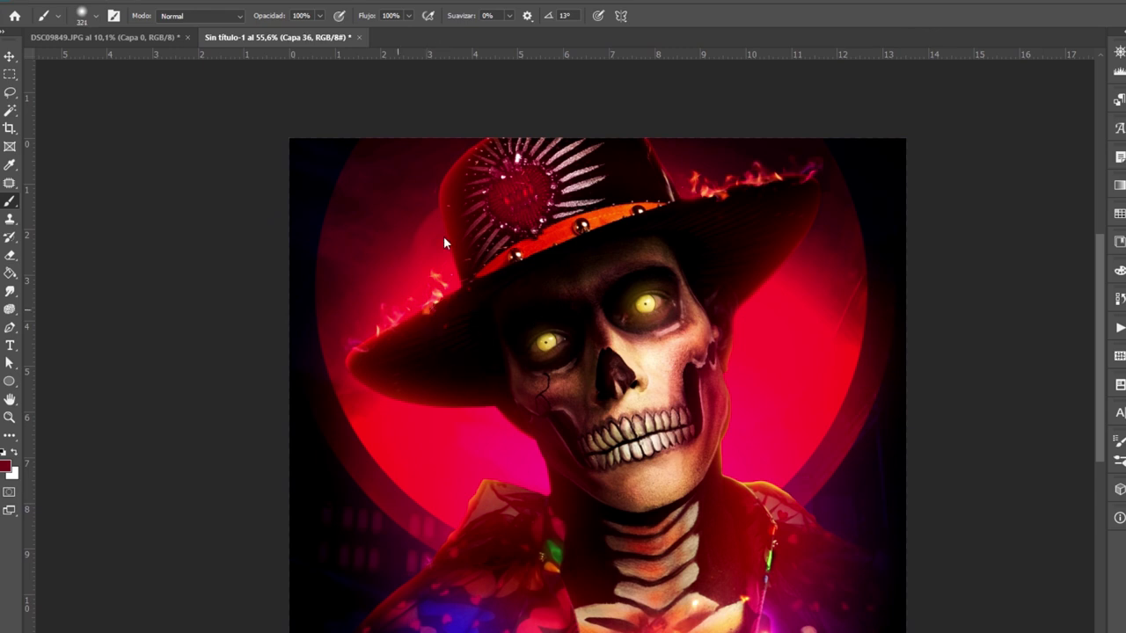
Brush dark red over the hat brim's left and right tips with a 137-pixel brush at 40% opacity
mouse_move(367, 367)
mouse_down()
mouse_move(714, 207)
mouse_move(832, 199)
mouse_up()
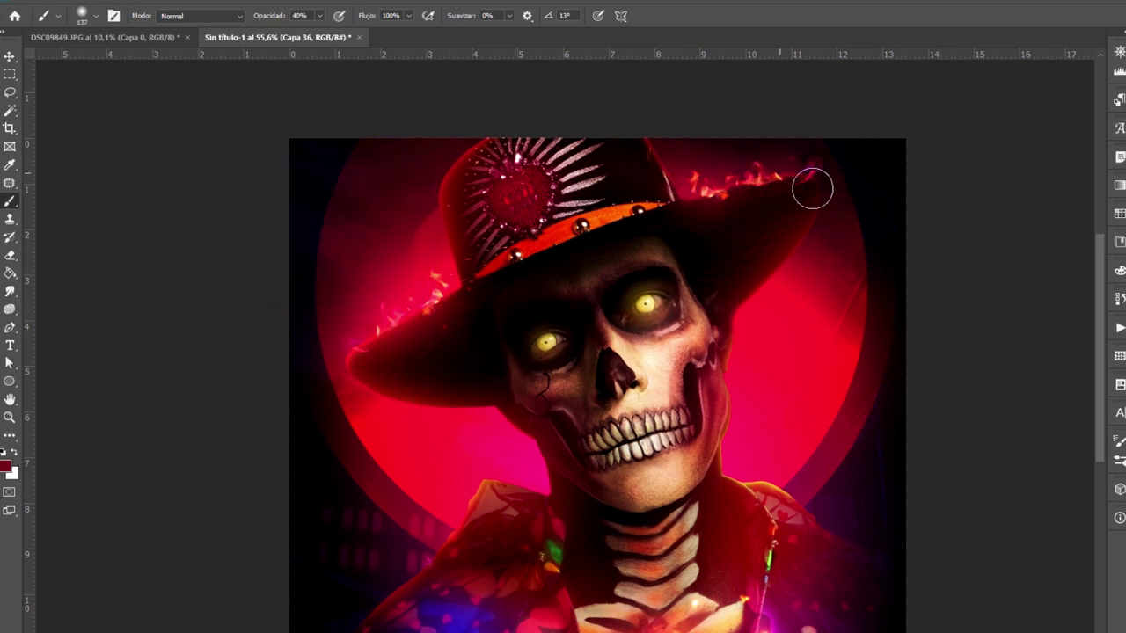
scroll(712, 410, down, 3)
scroll(711, 411, up, 1)
Bring the cut-out painted black skull into the composite, scaled to 15.89%, and place it beside the left shoulder
key(v)
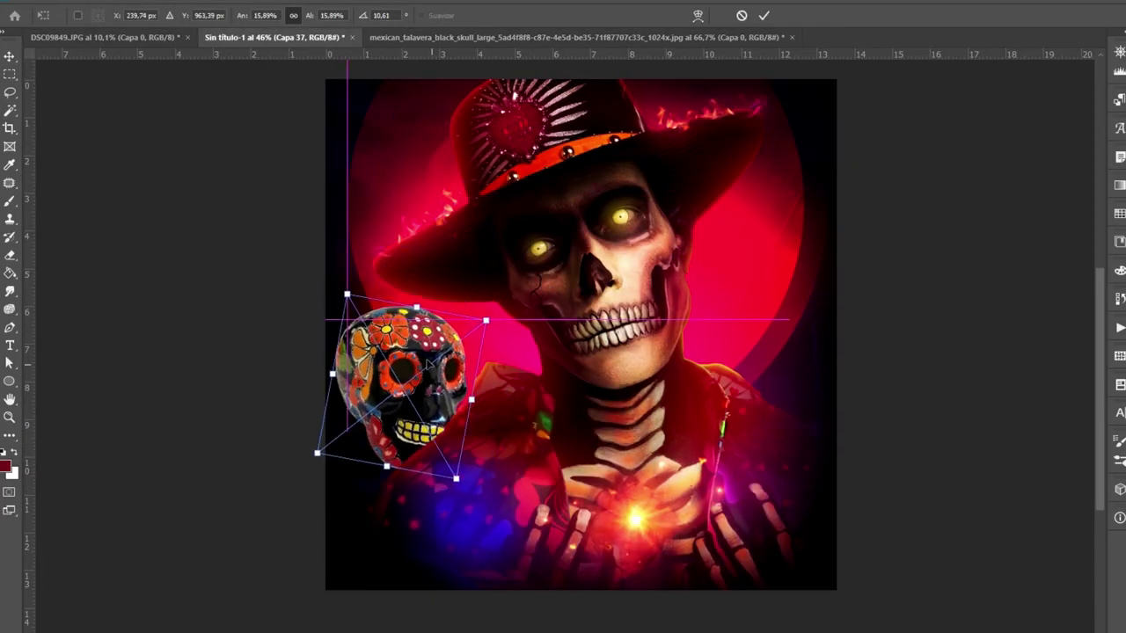
scroll(576, 334, down, 1)
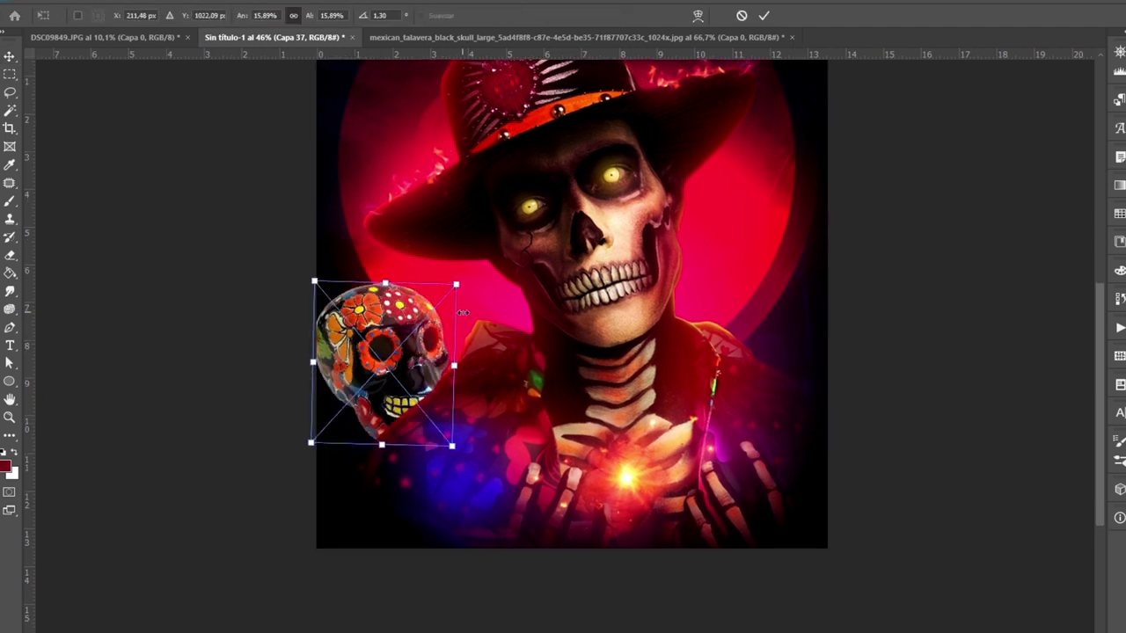
key(ctrl+t)
key(Return)
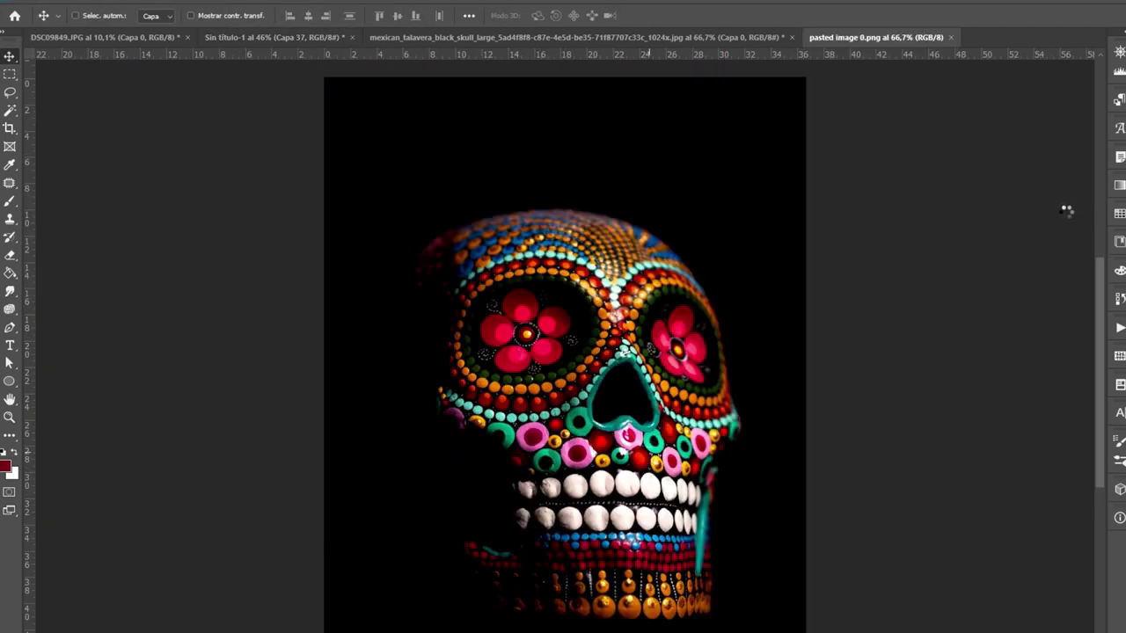
Outline the dotted skull in pasted image 0.png, mask out its black surroundings and refine the mask edge with a 26-pixel brush
key(j)
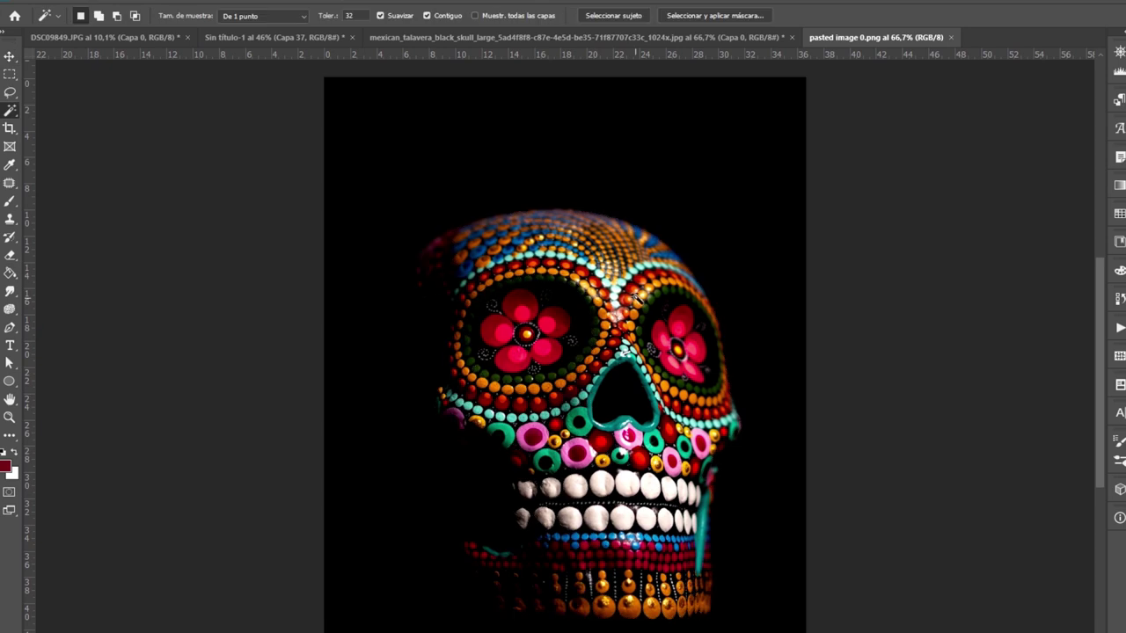
key(shift+j)
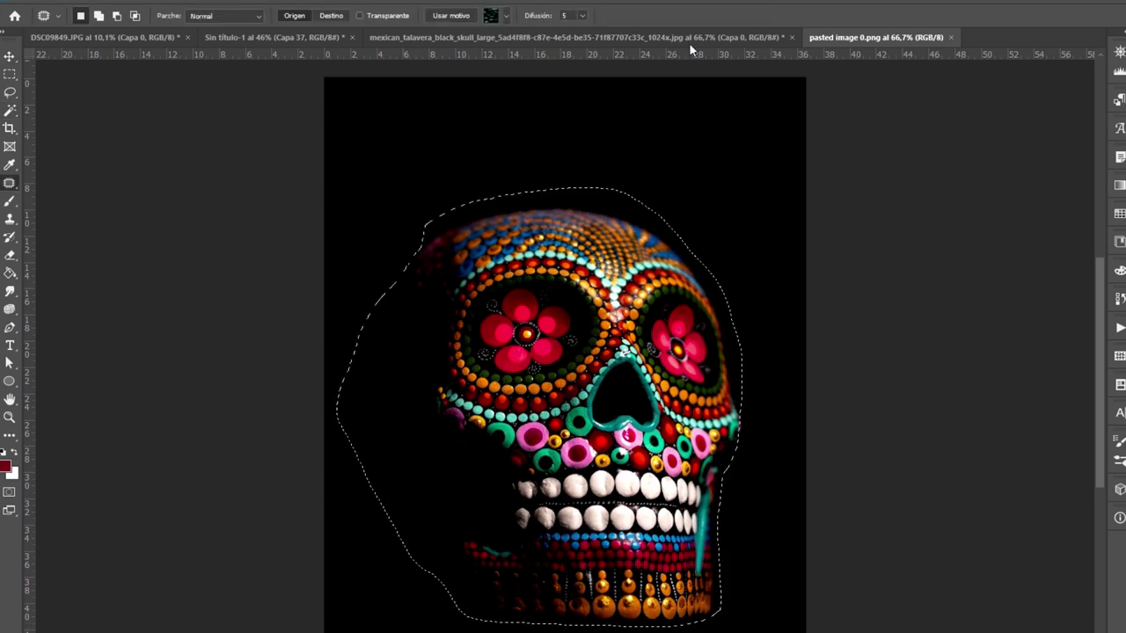
key(w)
key(shift+w)
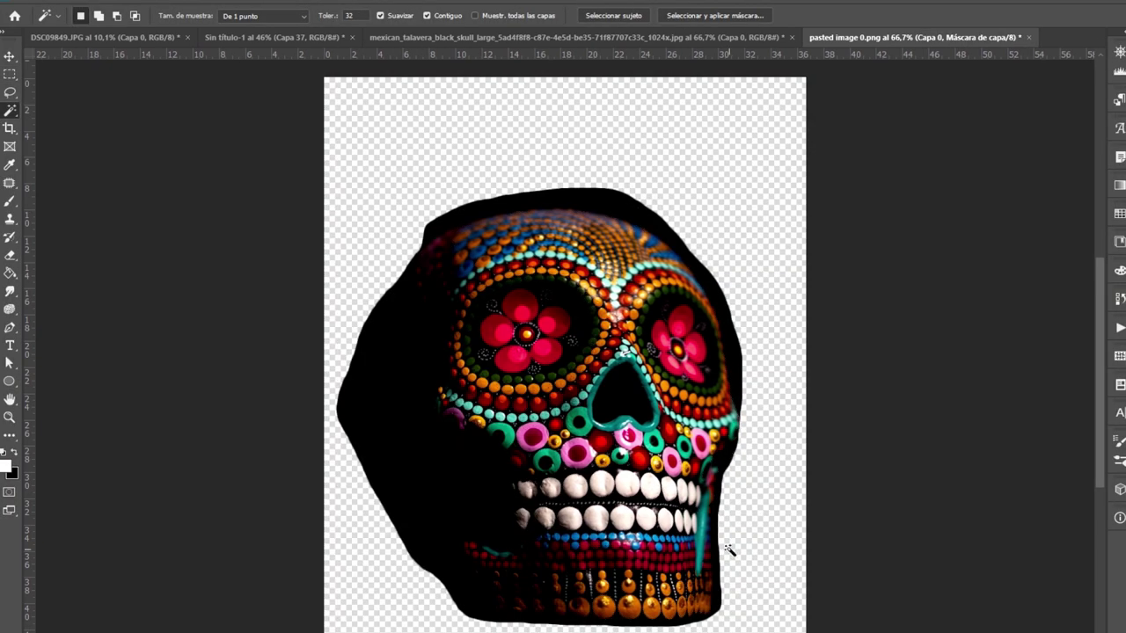
key(b)
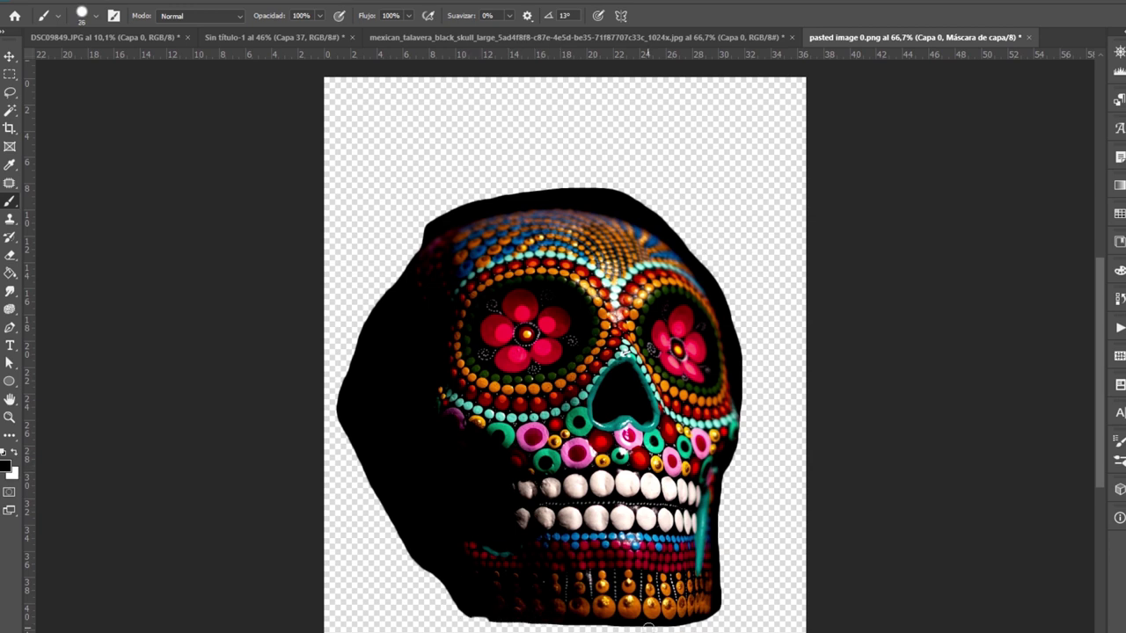
key(w)
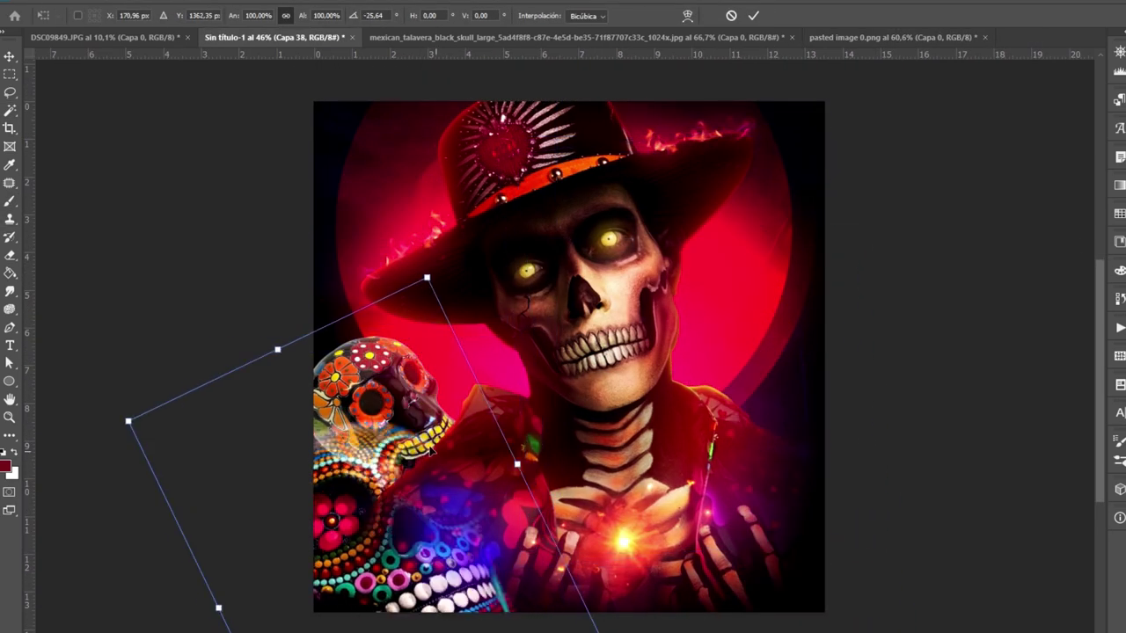
Try the cut-out dotted skull, blurred, in the portrait's lower-left corner in front of the sleeve
key(Return)
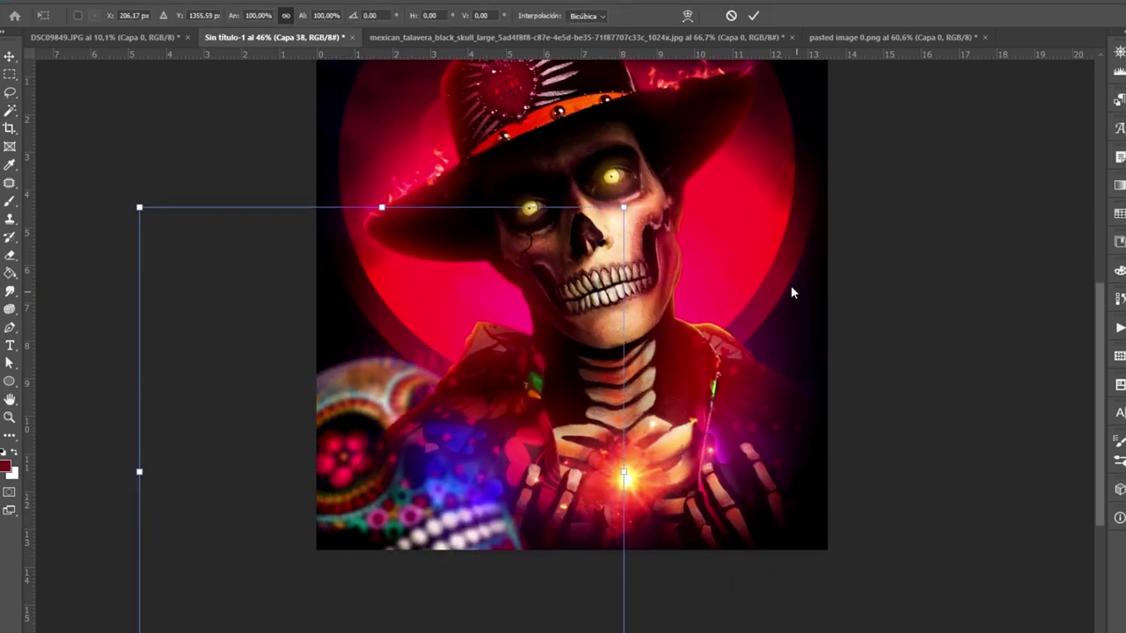
drag(794, 292, 538, 434)
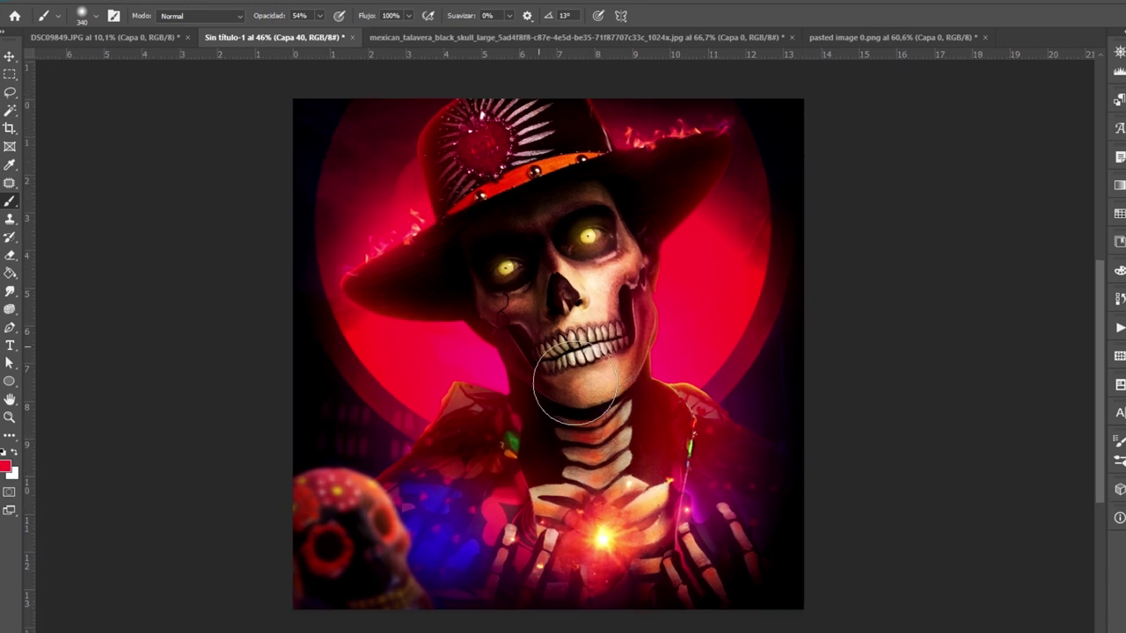
Select the orchids in pngegg (3).png, refine the selection with Select and Mask, and return to the portrait composite
key(v)
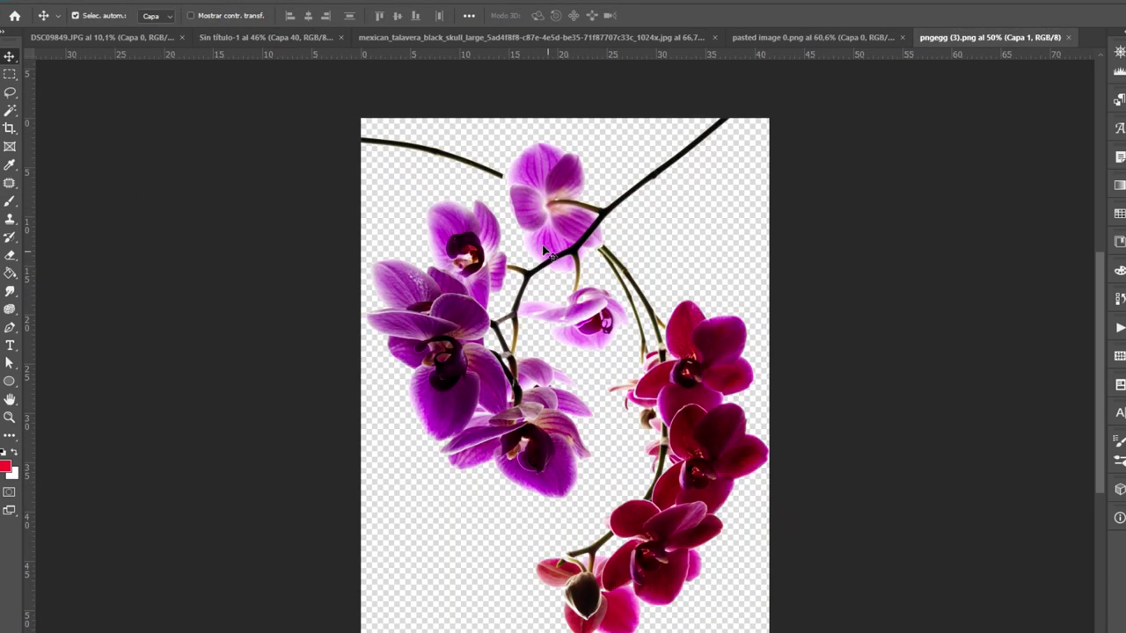
key(m)
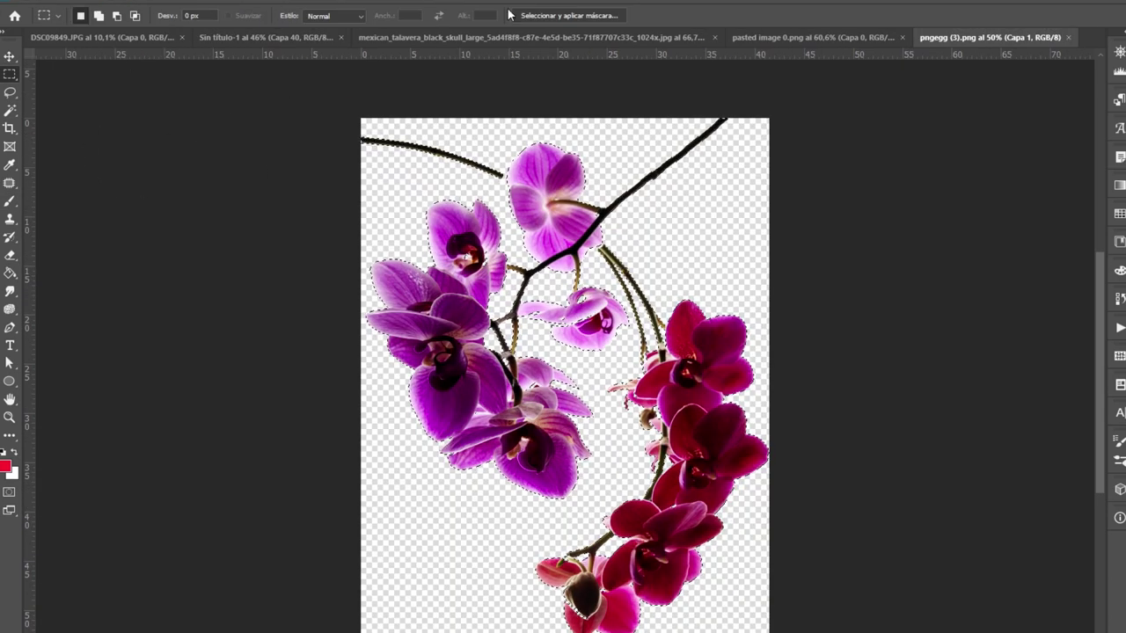
key(ctrl+alt+r)
key(Return)
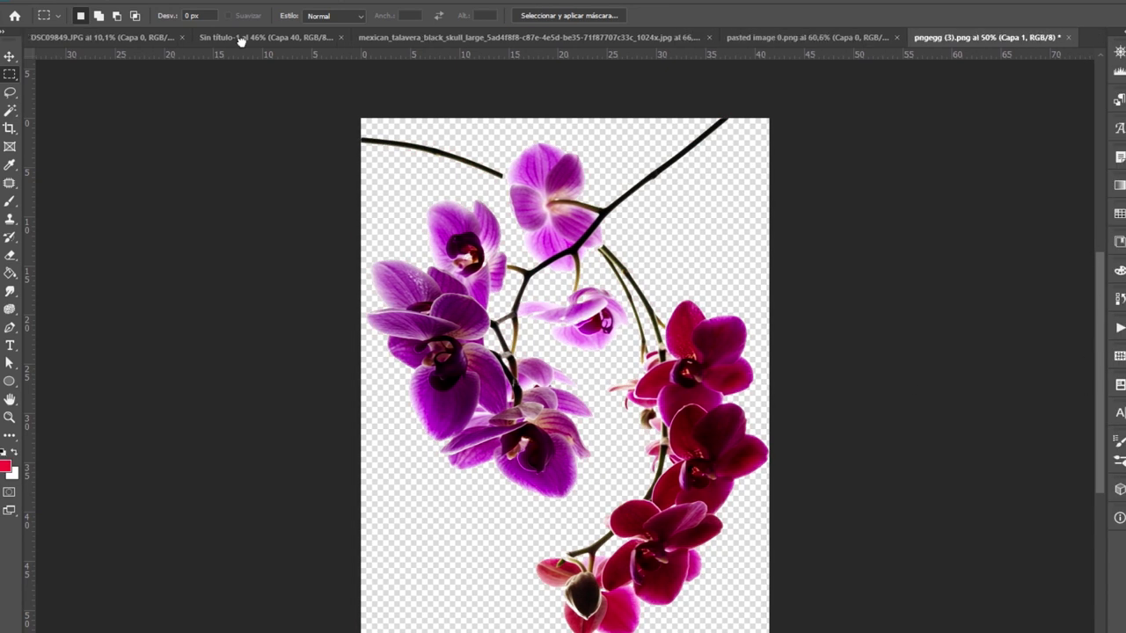
click(240, 38)
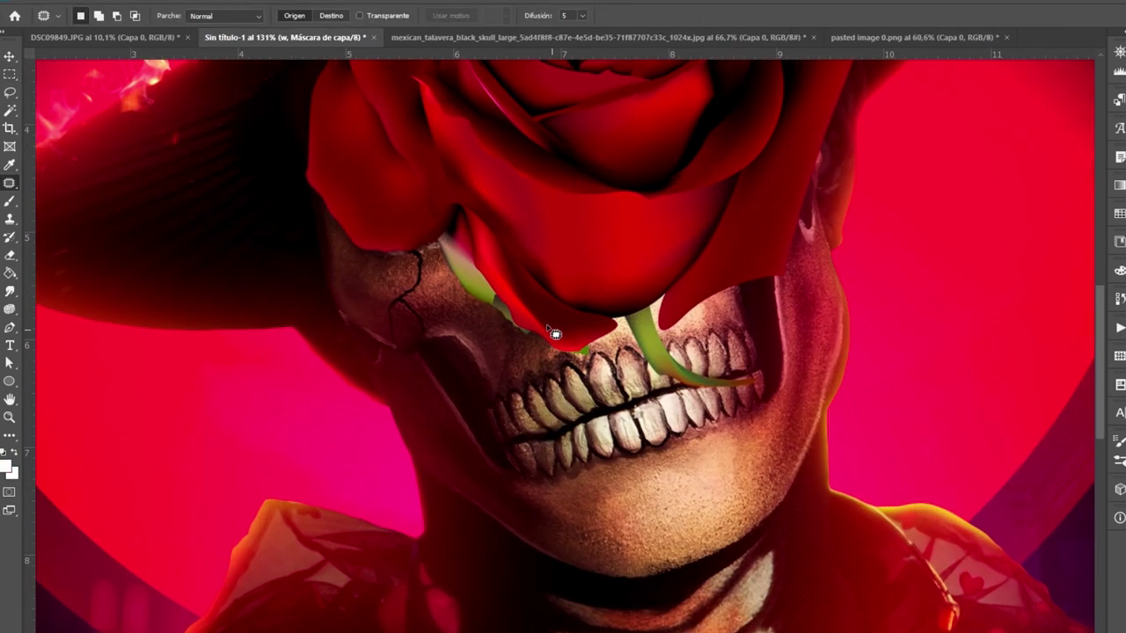
Mask out the green leaves along the rose's lower petals with a 26-pixel black brush
scroll(448, 290, up, 4)
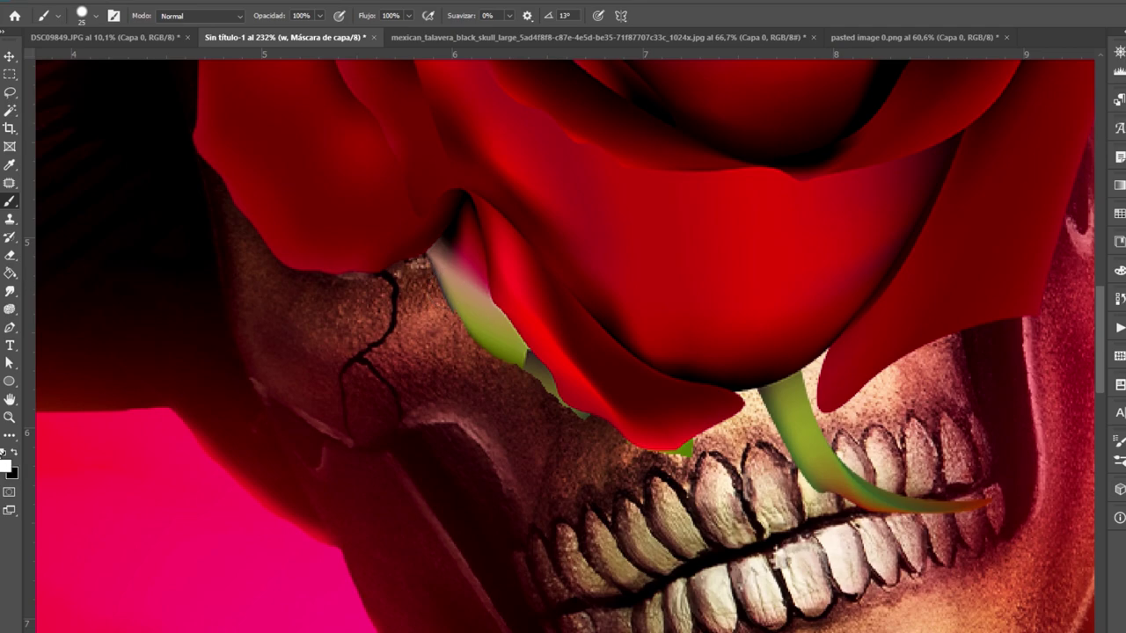
scroll(668, 484, up, 4)
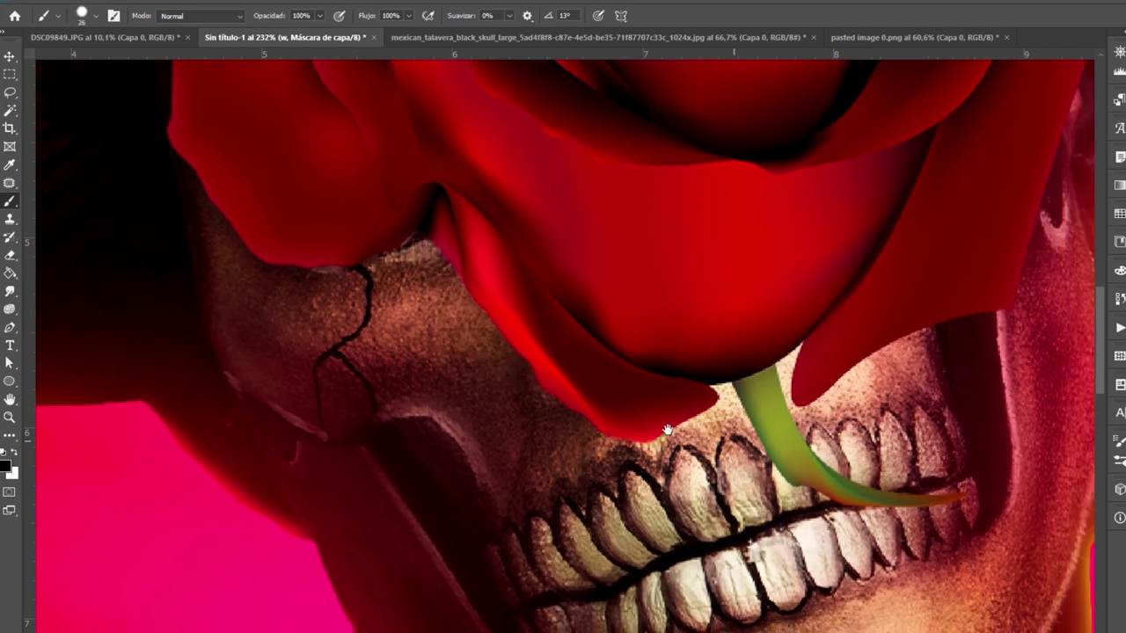
scroll(627, 315, down, 5)
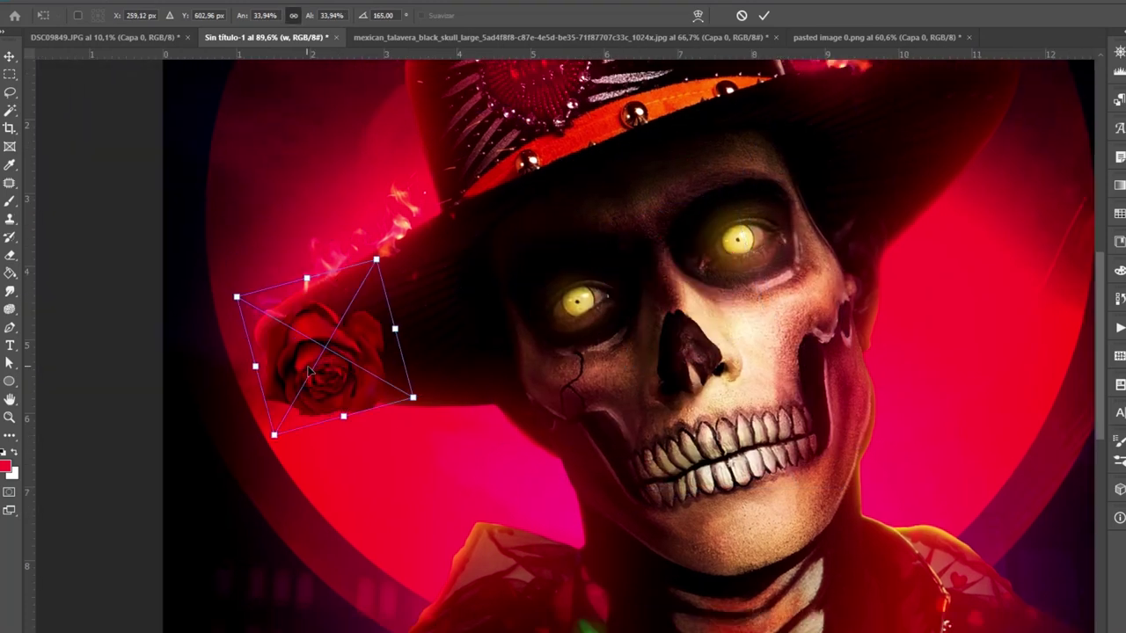
Try the rose over the right shoulder and enlarged to 177.56% behind the figure
scroll(309, 373, down, 3)
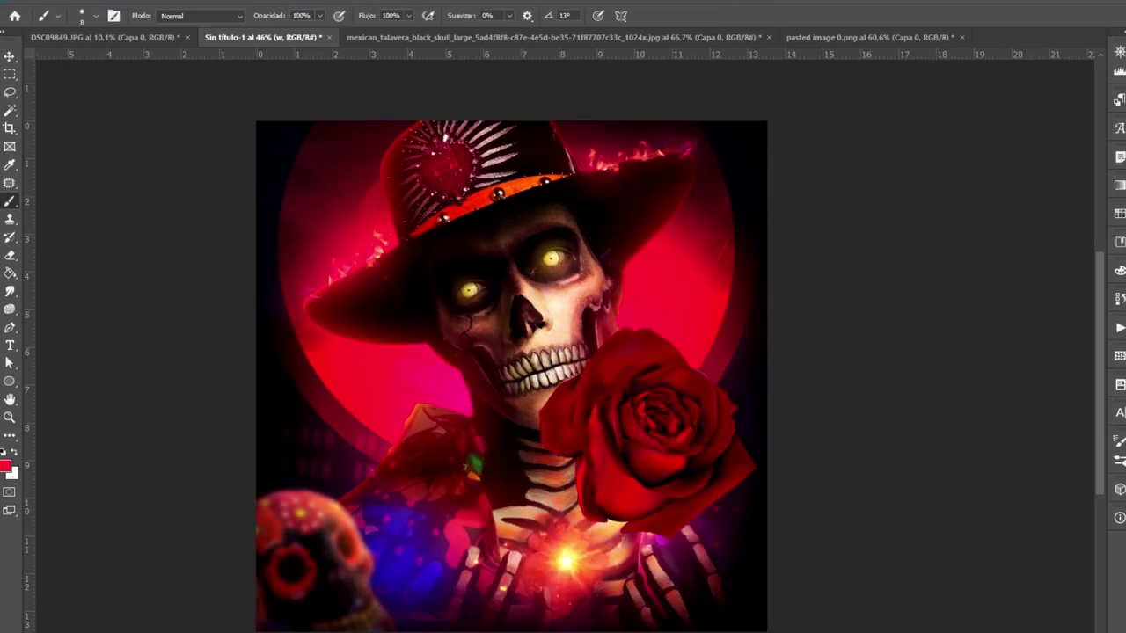
key(ctrl+z)
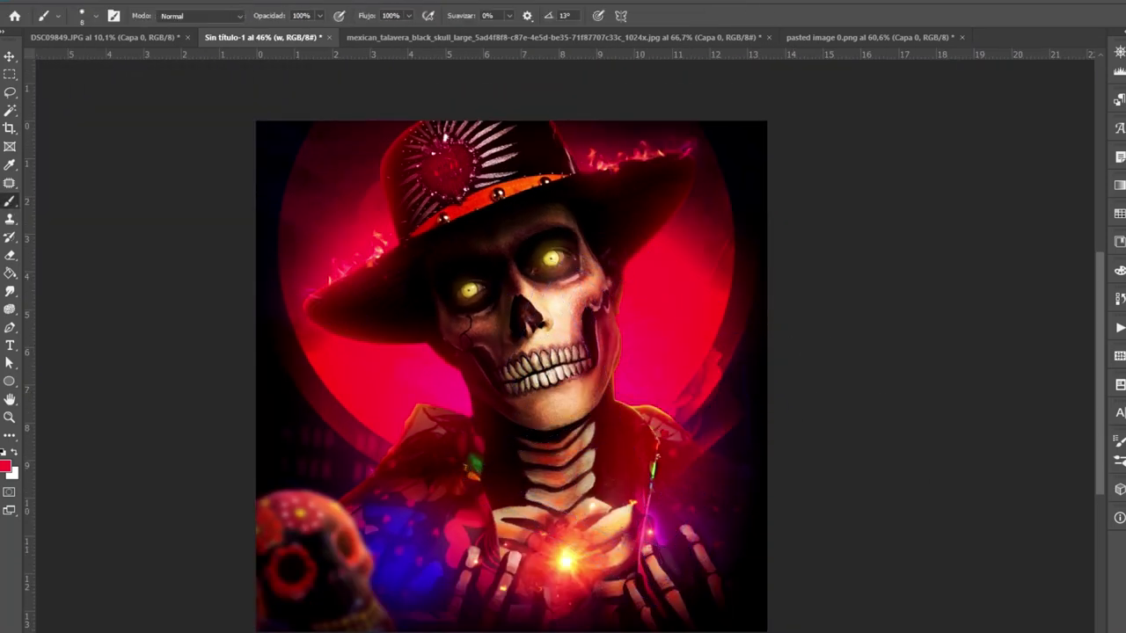
key(ctrl+t)
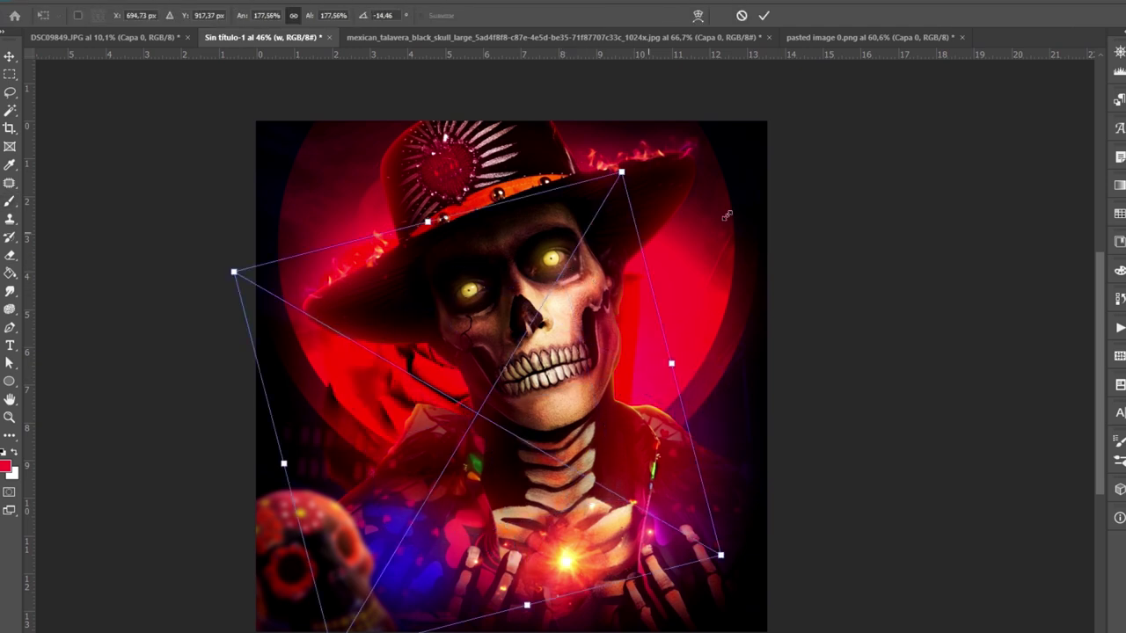
key(Return)
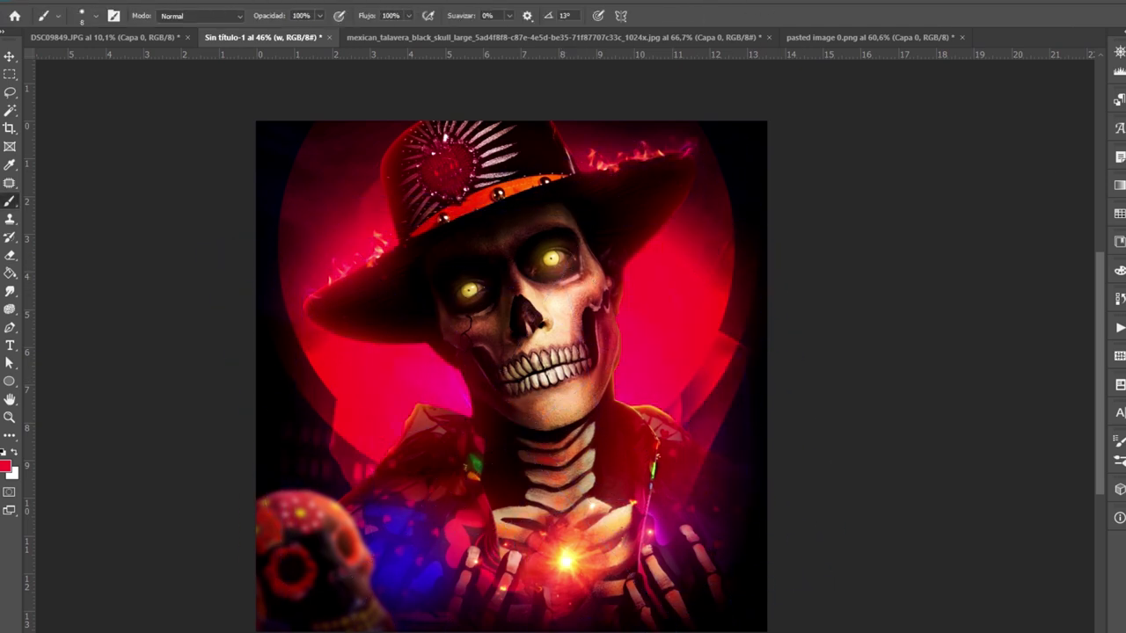
key(ctrl+t)
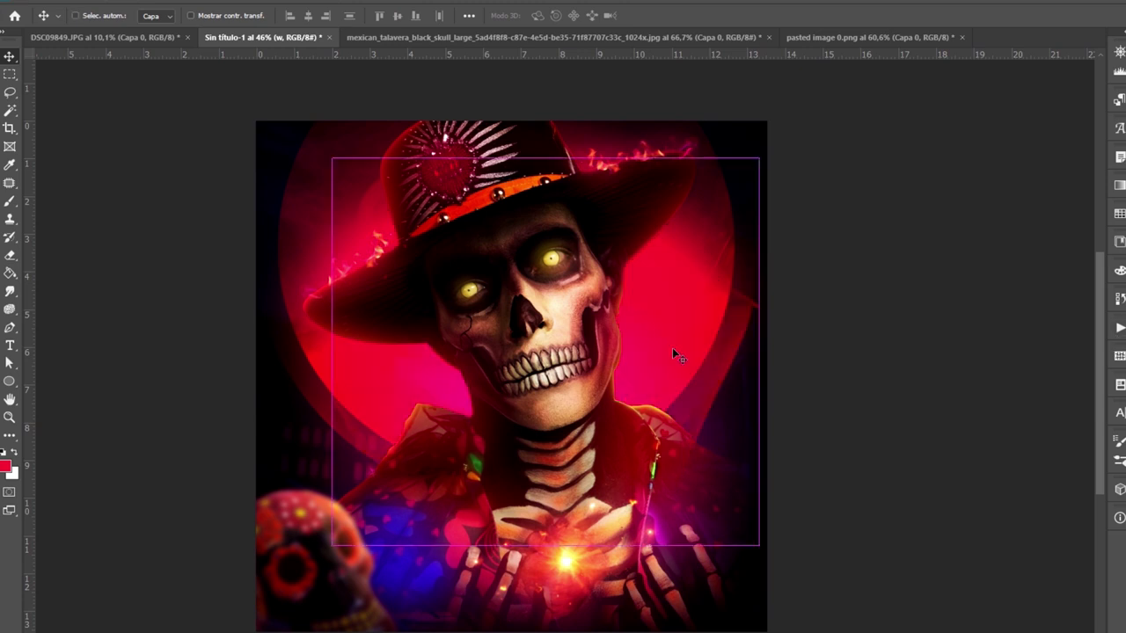
drag(672, 347, 844, 323)
key(Return)
scroll(584, 385, up, 2)
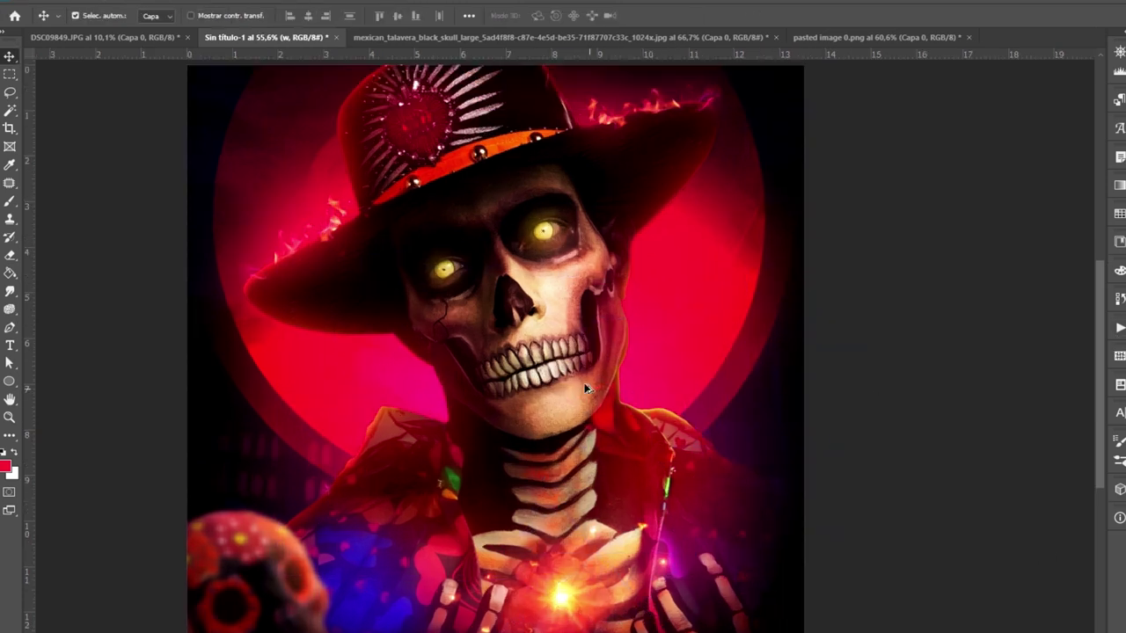
Scale the rose down and place it beside the right eye under the hat brim
key(ctrl+t)
drag(651, 404, 339, 378)
scroll(352, 378, up, 1)
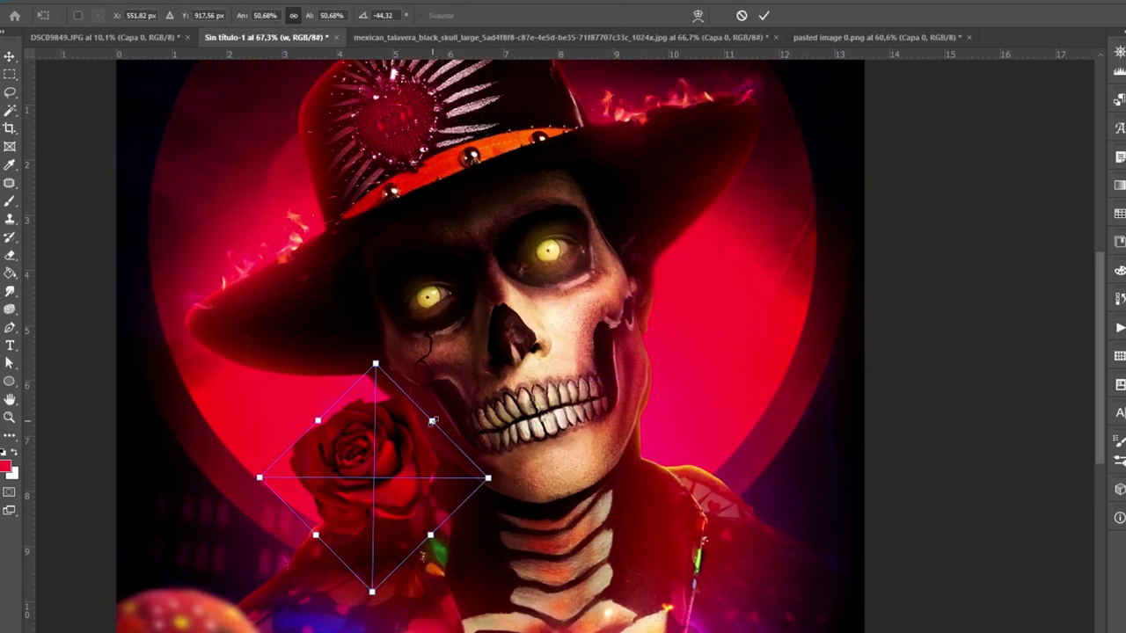
drag(317, 474, 637, 216)
drag(573, 190, 607, 208)
key(Return)
scroll(604, 238, down, 2)
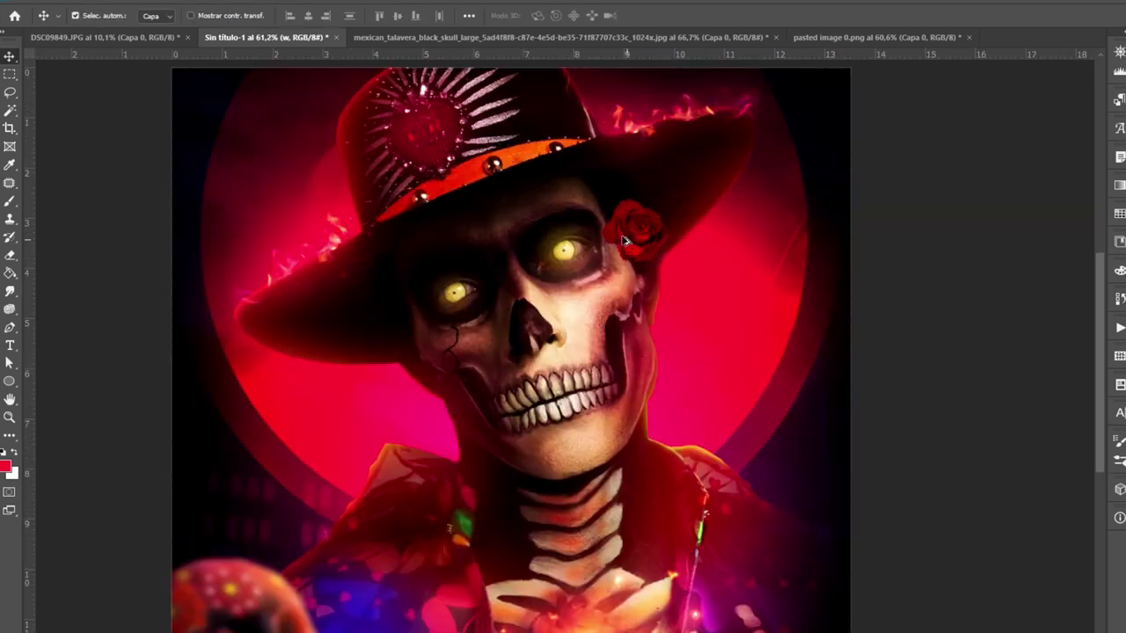
scroll(604, 237, up, 1)
scroll(646, 257, up, 3)
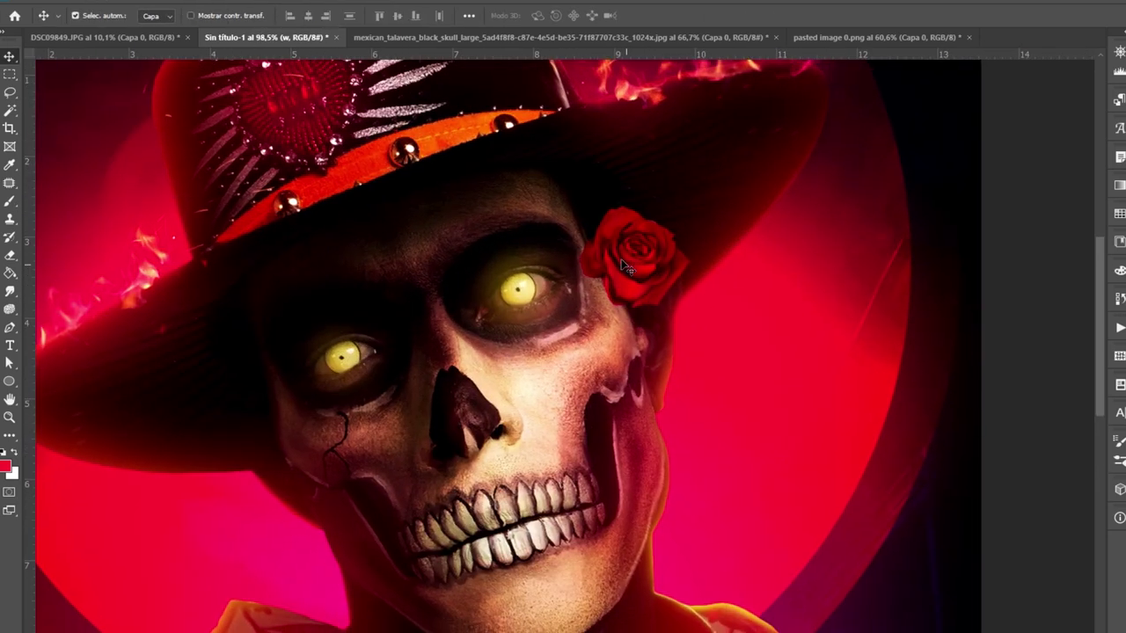
scroll(615, 290, down, 4)
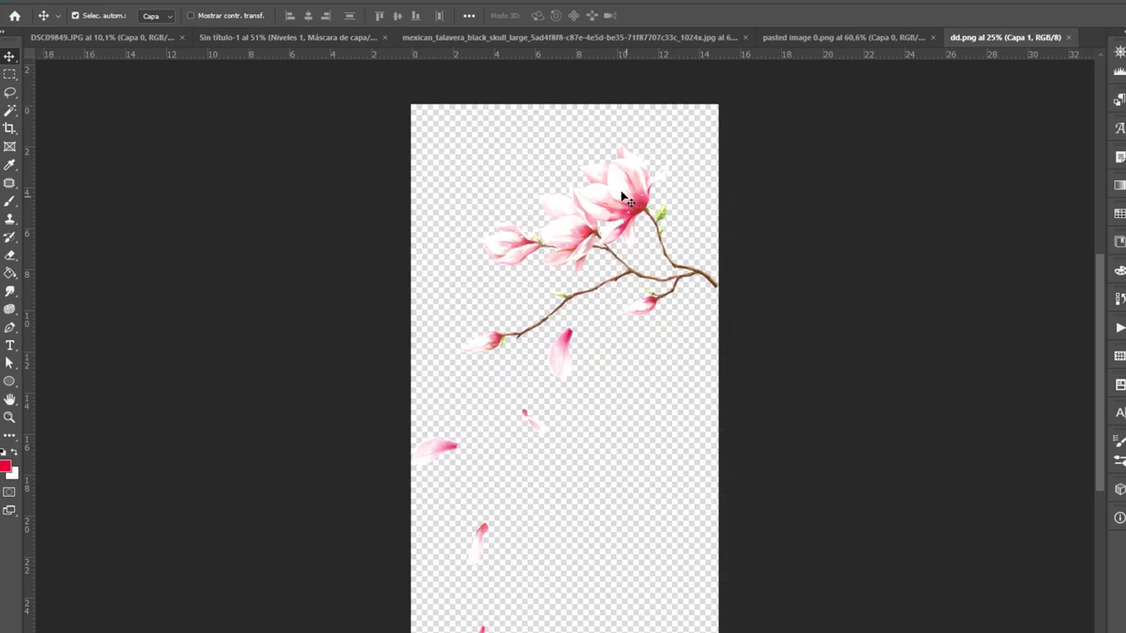
Bring the magnolia branch from dd.png into the composite and fit it in the upper-left corner with petals falling past the hat
drag(630, 201, 346, 70)
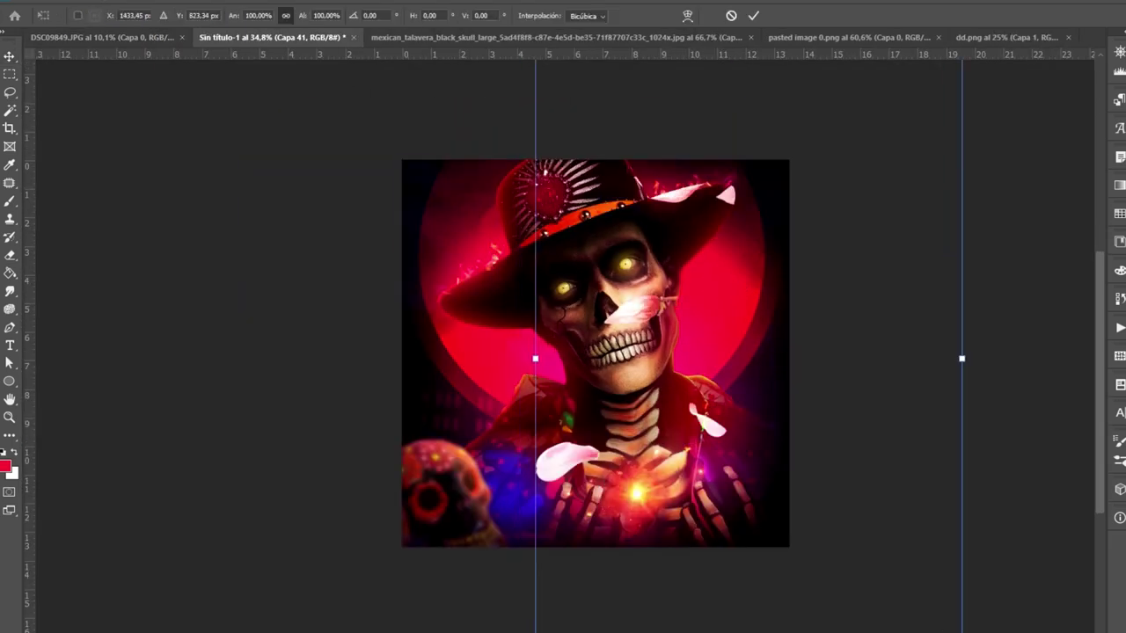
drag(904, 402, 335, 279)
drag(441, 262, 463, 284)
key(Return)
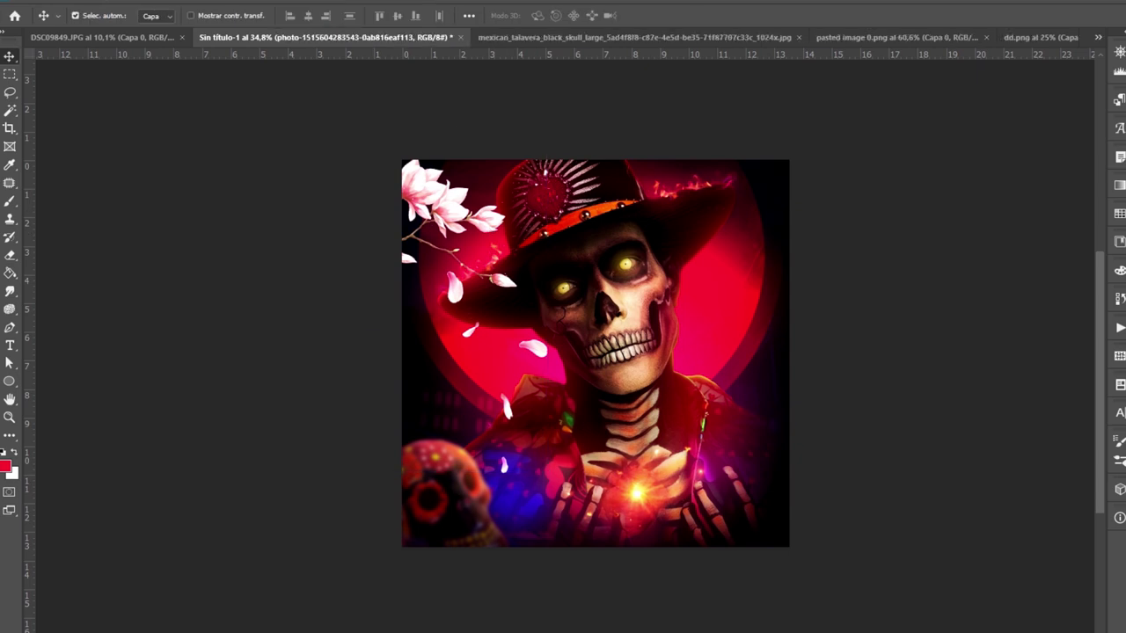
Tone the magnolia branch and petals with a curves adjustment and a gradient map
key(ctrl+e)
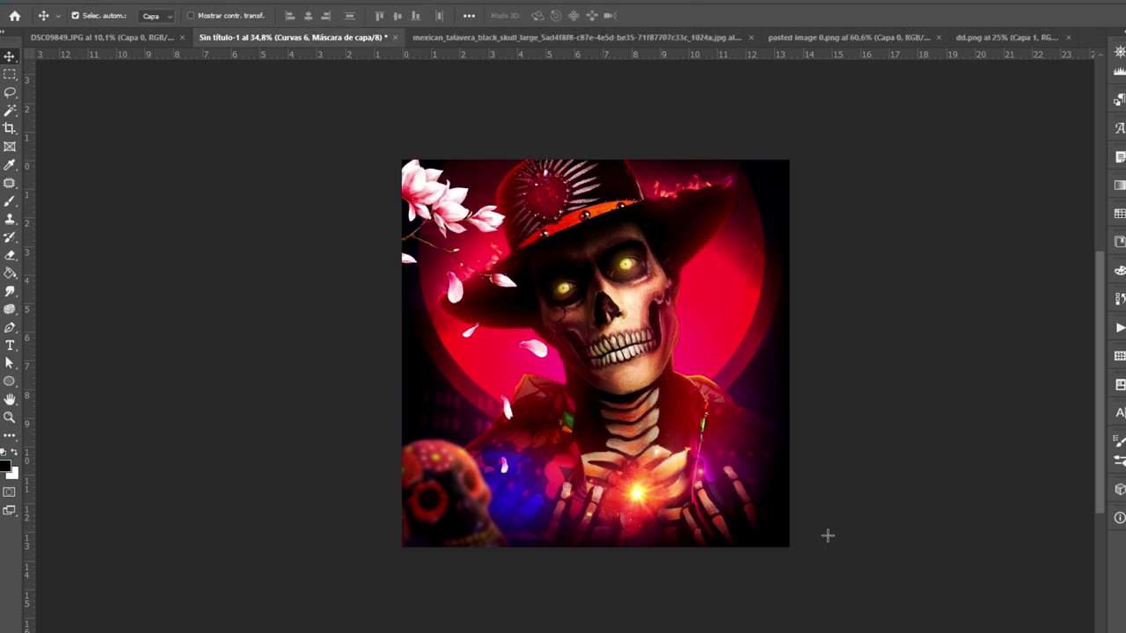
drag(818, 537, 912, 576)
click(880, 401)
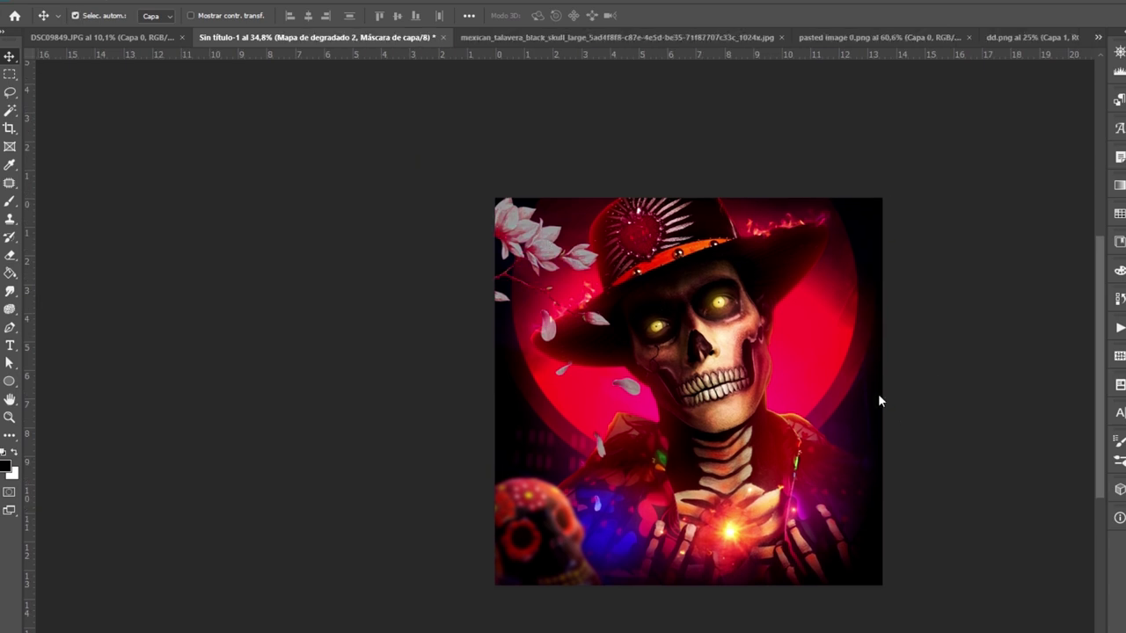
key(i)
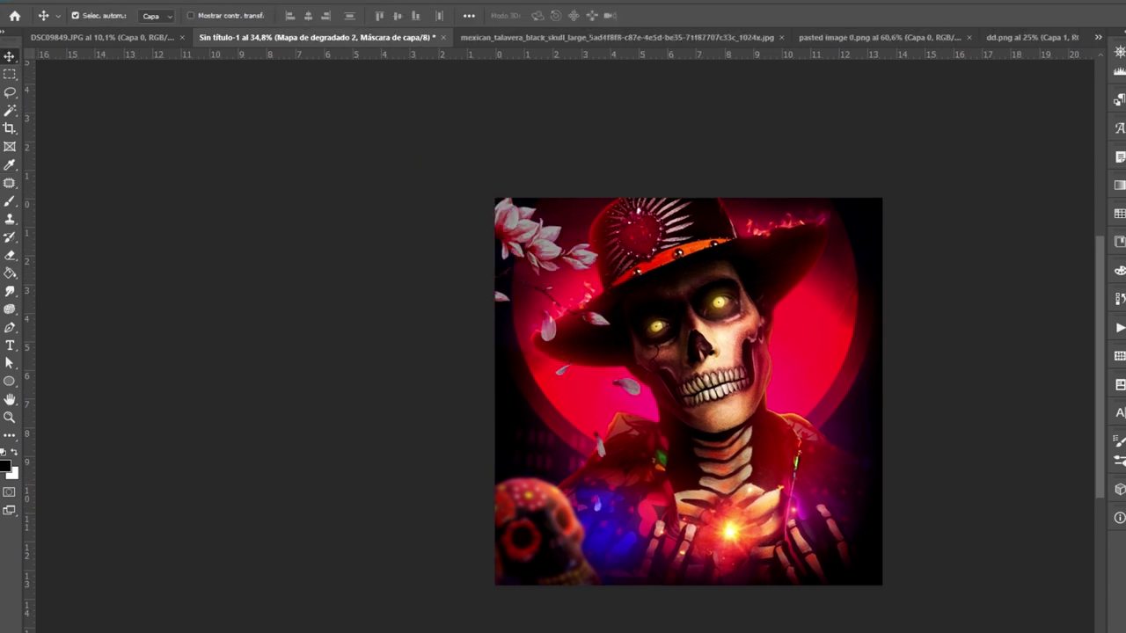
drag(1009, 349, 1006, 377)
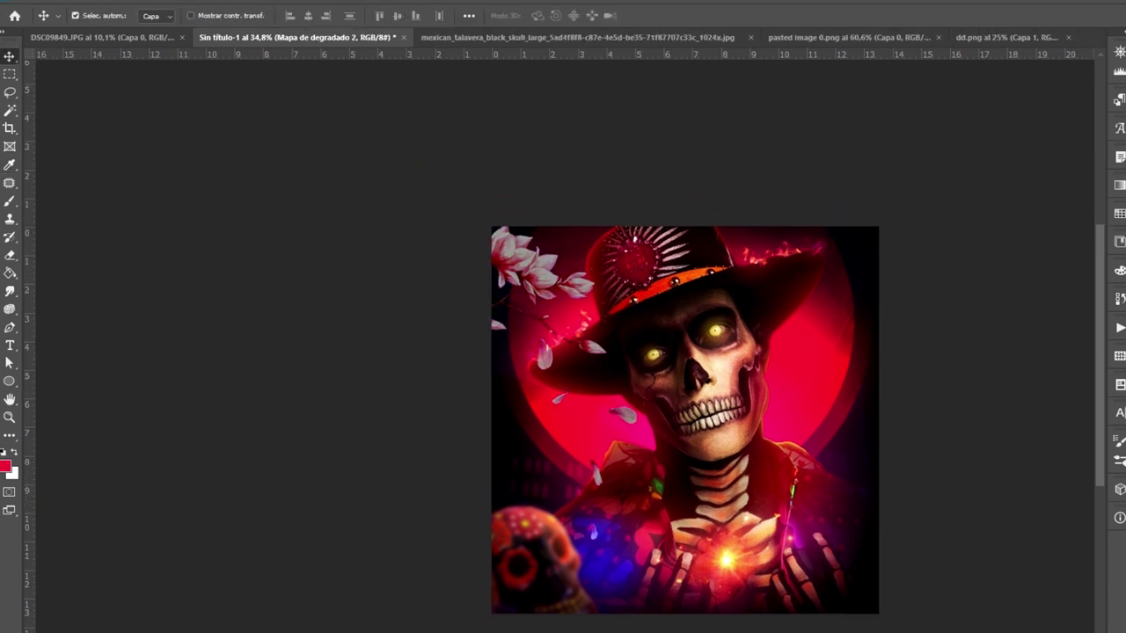
Rotate the magnolia branch group by 16.28° and add a blurred, darkened copy enlarged to 159.06% and rotated 78.20° in the canvas's upper-left corner
key(b)
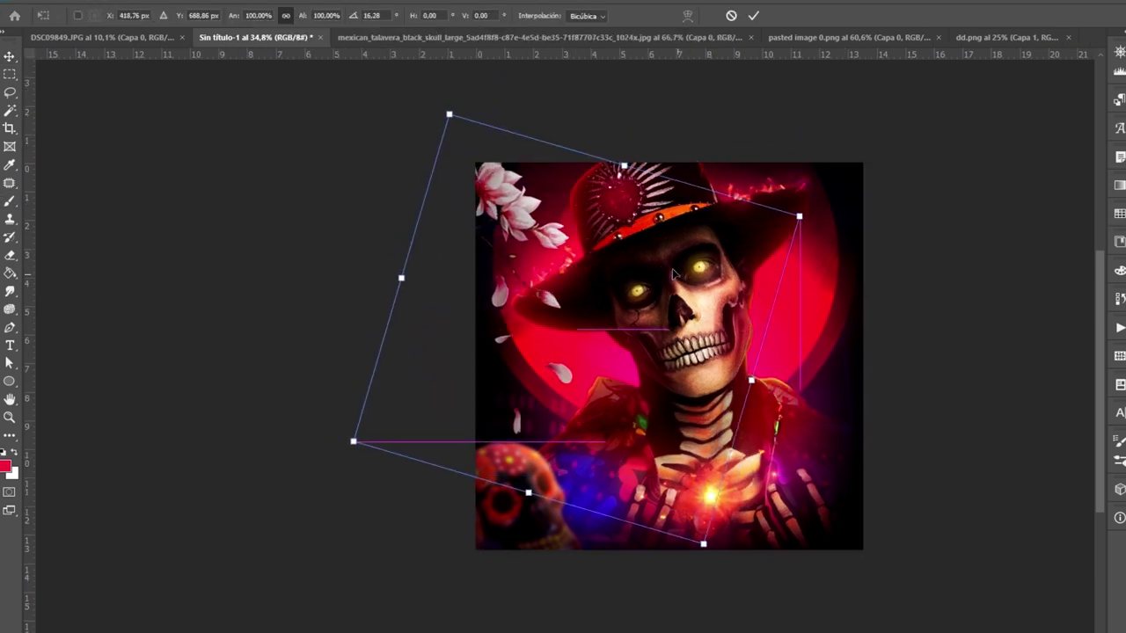
key(Return)
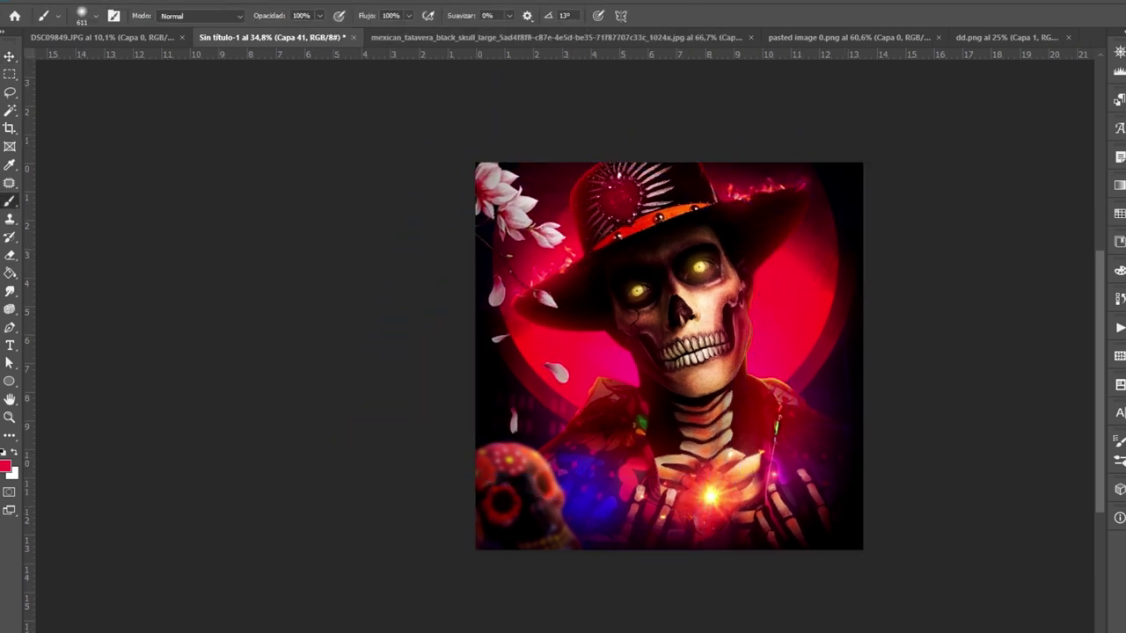
key(ctrl+t)
drag(400, 307, 433, 226)
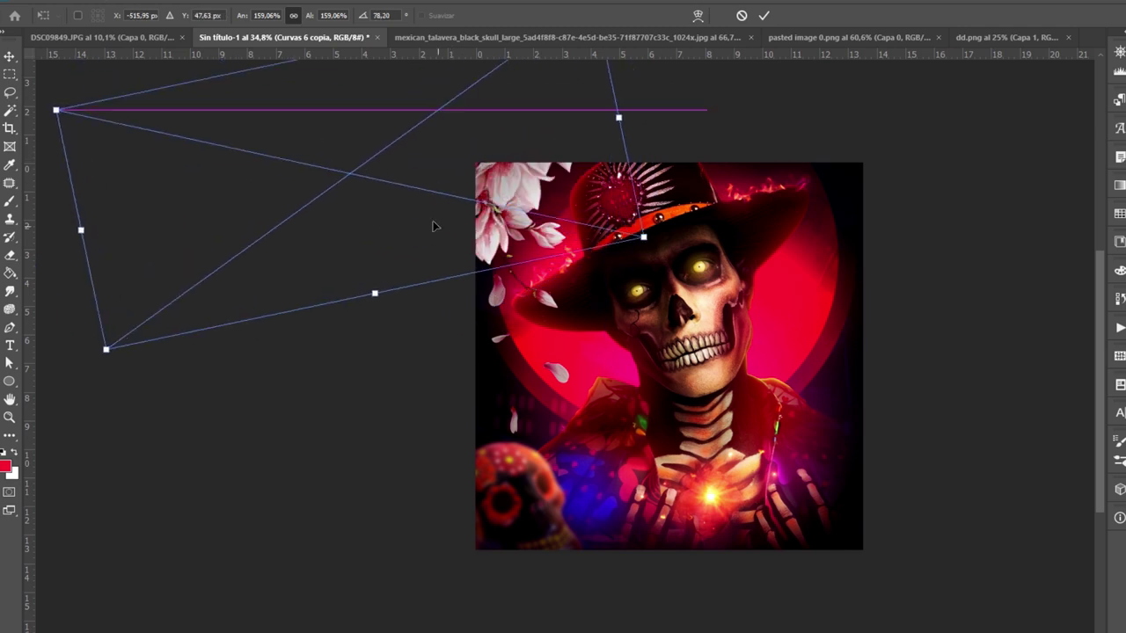
key(Escape)
scroll(1050, 378, right, 2)
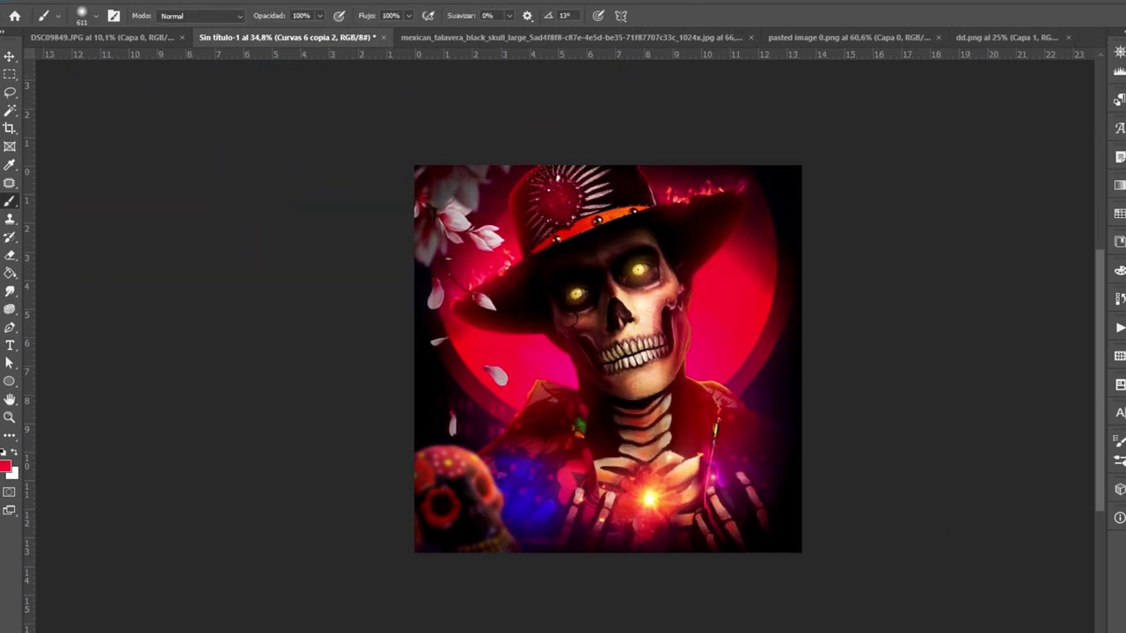
key(ctrl+j)
scroll(664, 297, up, 3)
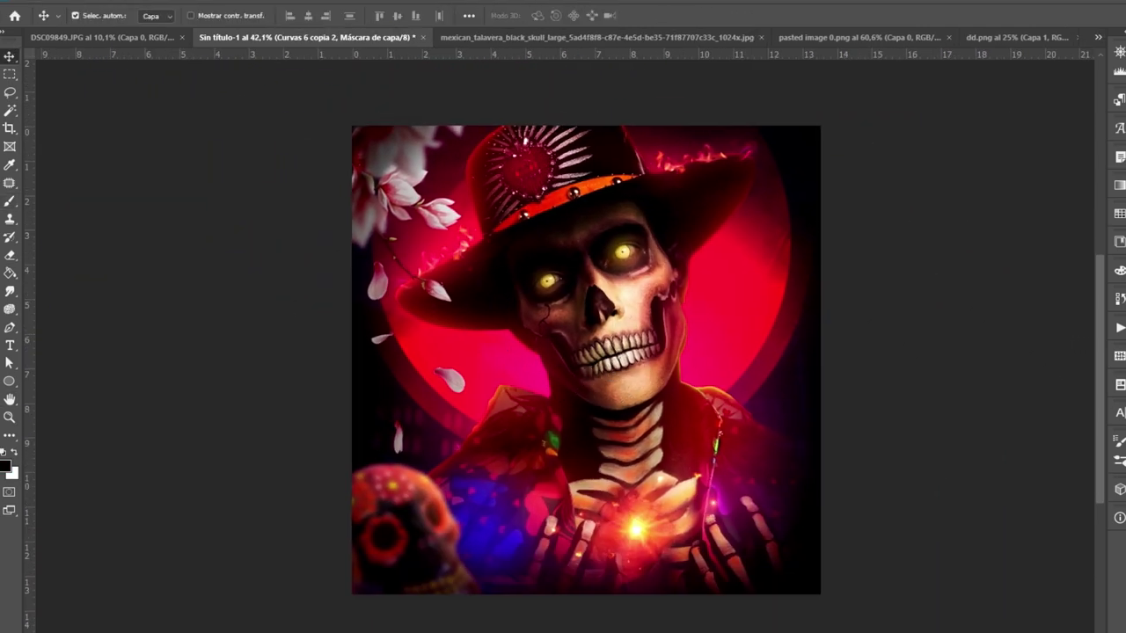
Paint soft red light onto the magnolia branch and falling petals on a new layer at 20% brush opacity
scroll(540, 402, up, 3)
drag(472, 391, 422, 391)
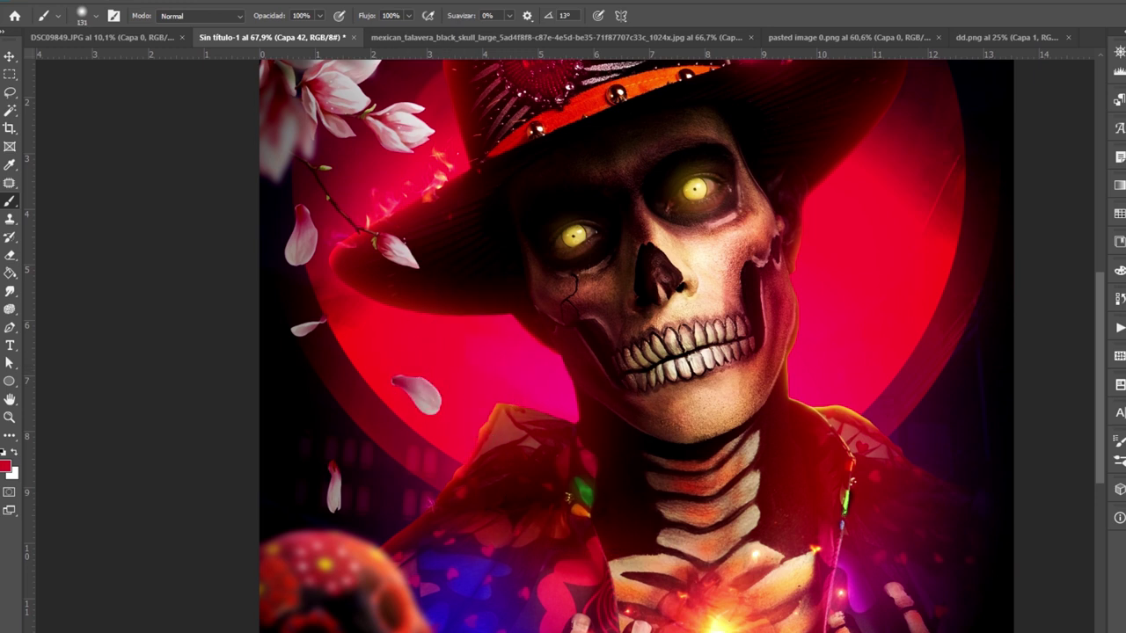
scroll(337, 439, up, 5)
key(2)
key(bracketleft)
key(bracketleft)
scroll(383, 517, up, 5)
scroll(383, 517, left, 2)
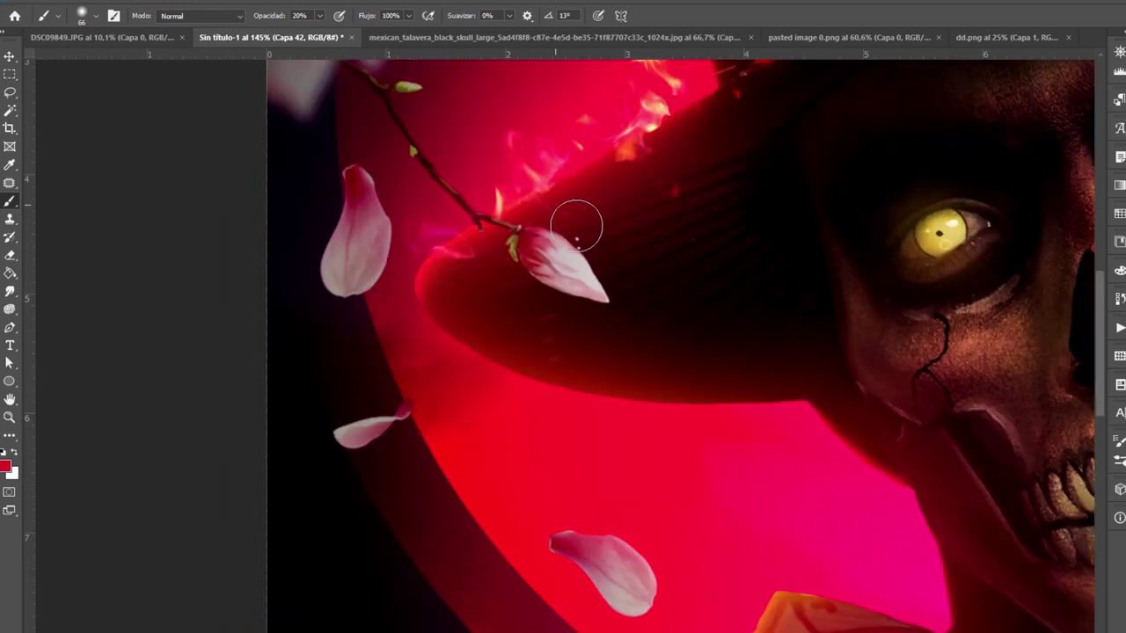
scroll(611, 314, down, 5)
Paint salmon light over the magnolia blossoms, buds and petals on a new layer, using 20% and 100% brush opacity
scroll(622, 420, up, 6)
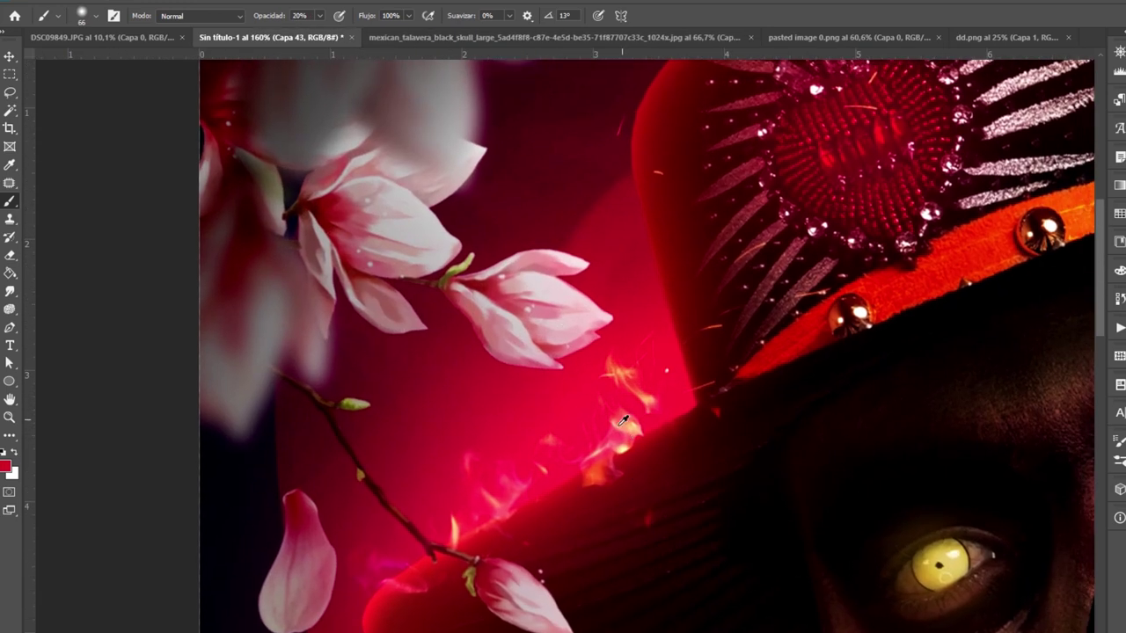
scroll(580, 413, down, 2)
scroll(580, 414, right, 1)
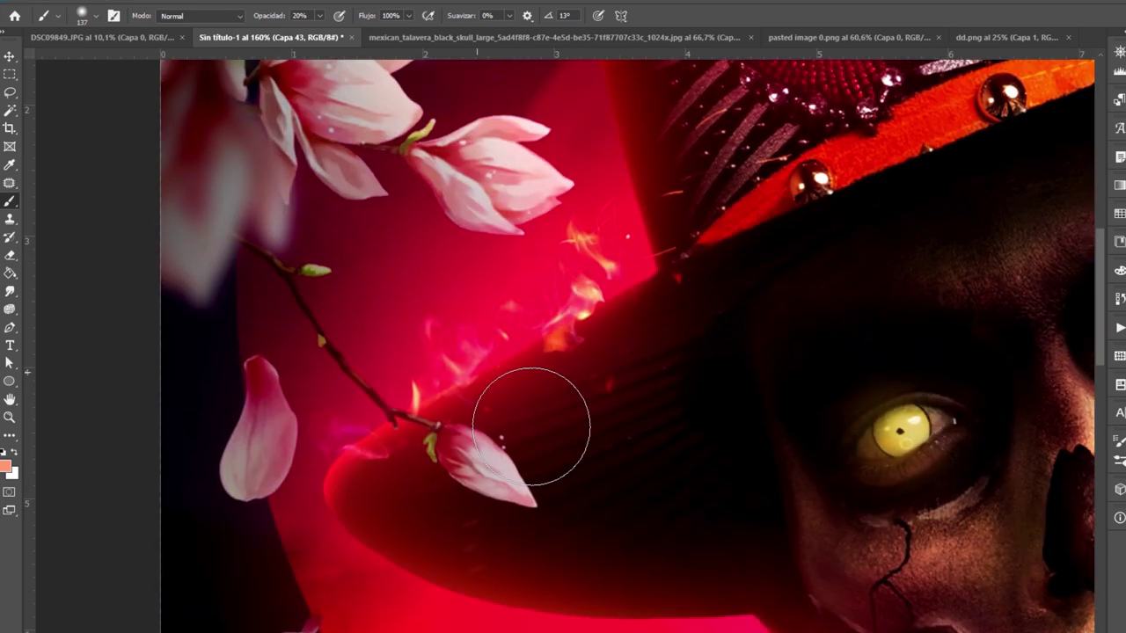
scroll(352, 500, down, 3)
scroll(628, 553, down, 4)
scroll(746, 244, up, 4)
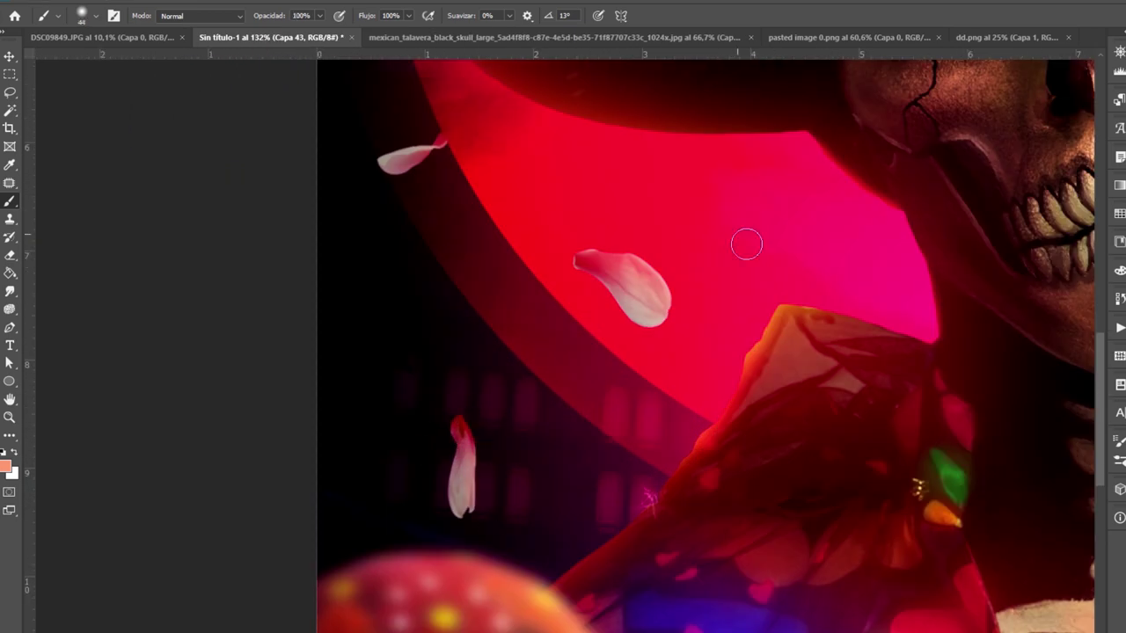
scroll(508, 281, down, 3)
key(0)
scroll(509, 281, up, 3)
scroll(580, 394, up, 2)
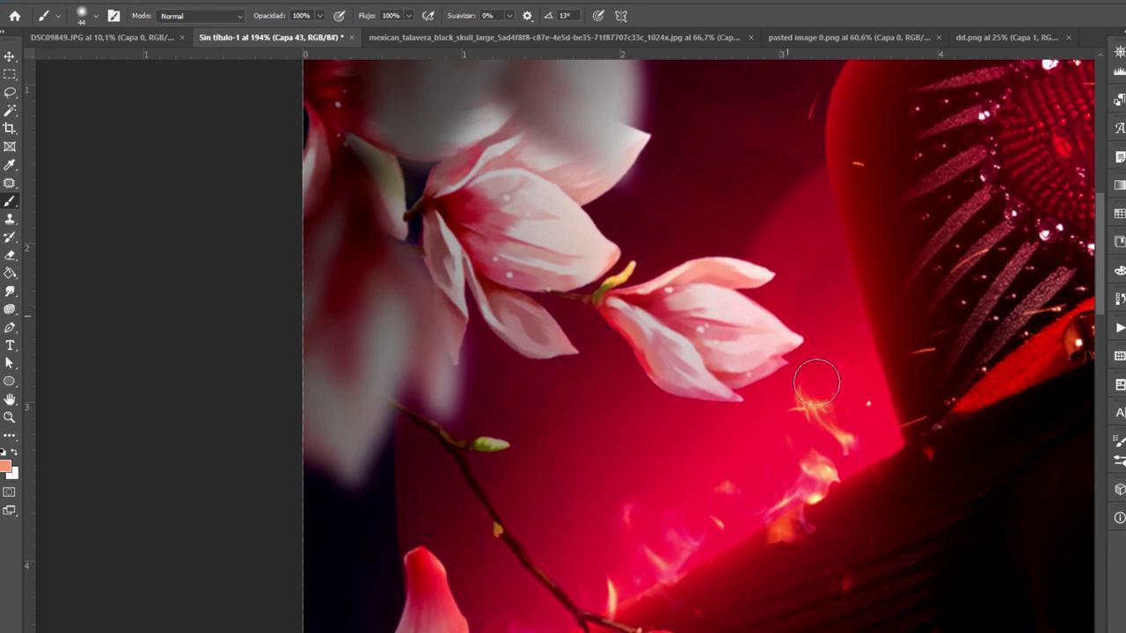
scroll(482, 225, down, 6)
Place a mirrored, enlarged and tilted copy of the blurred skull in the canvas's lower-right corner, and paint yellow glows in both skulls' eyes on a new layer
click(9, 56)
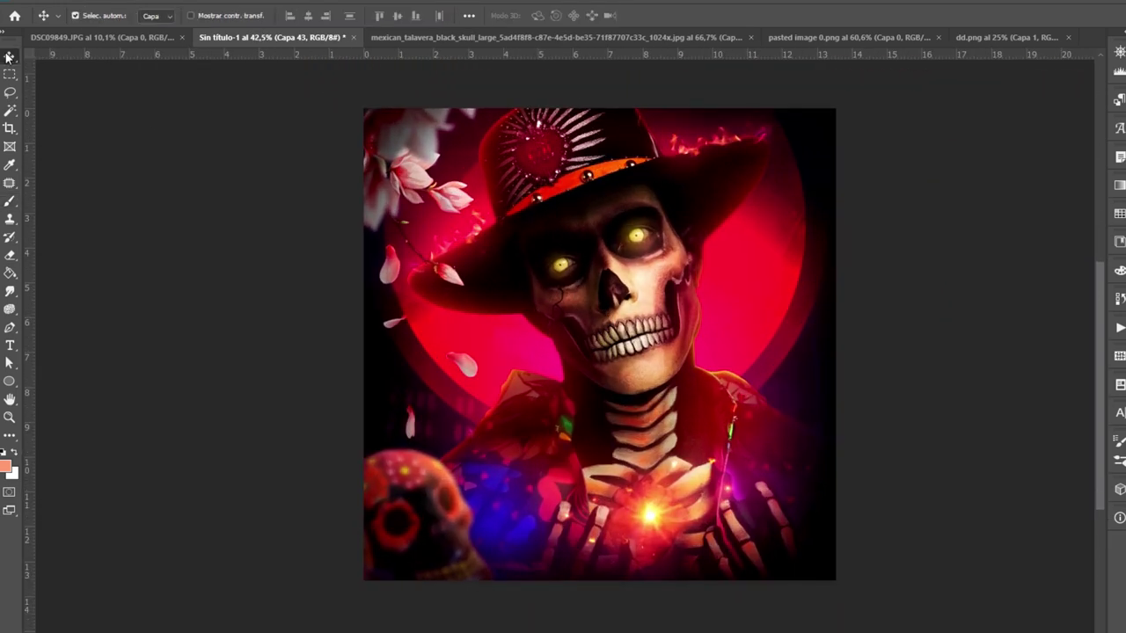
key(ctrl+j)
key(ctrl+t)
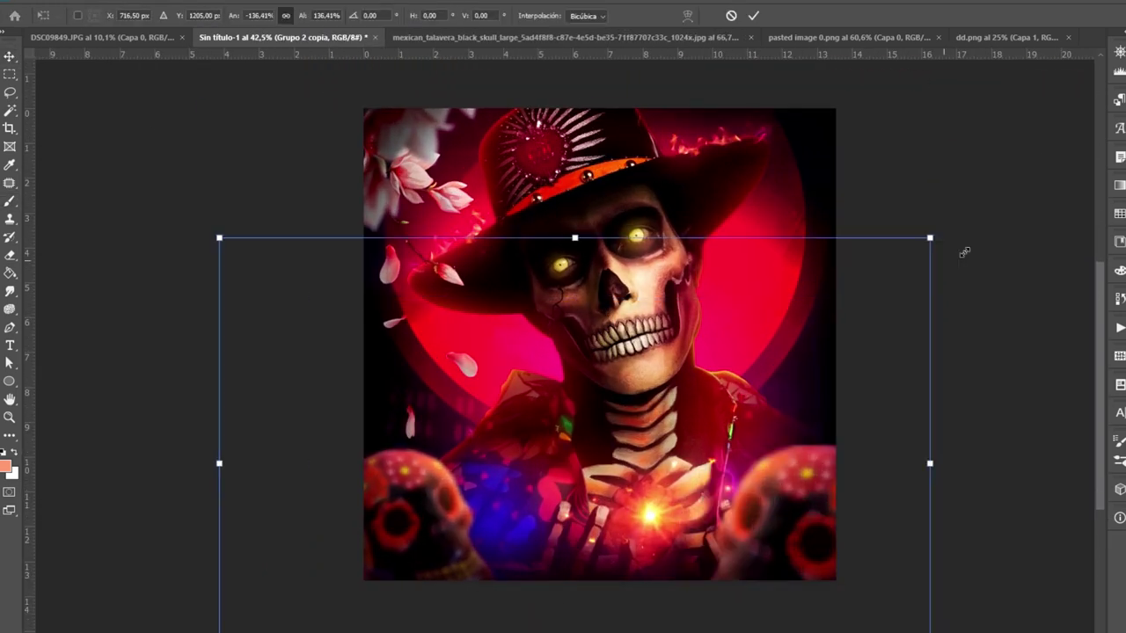
drag(754, 528, 841, 452)
key(Return)
key(ctrl+shift+alt+n)
key(b)
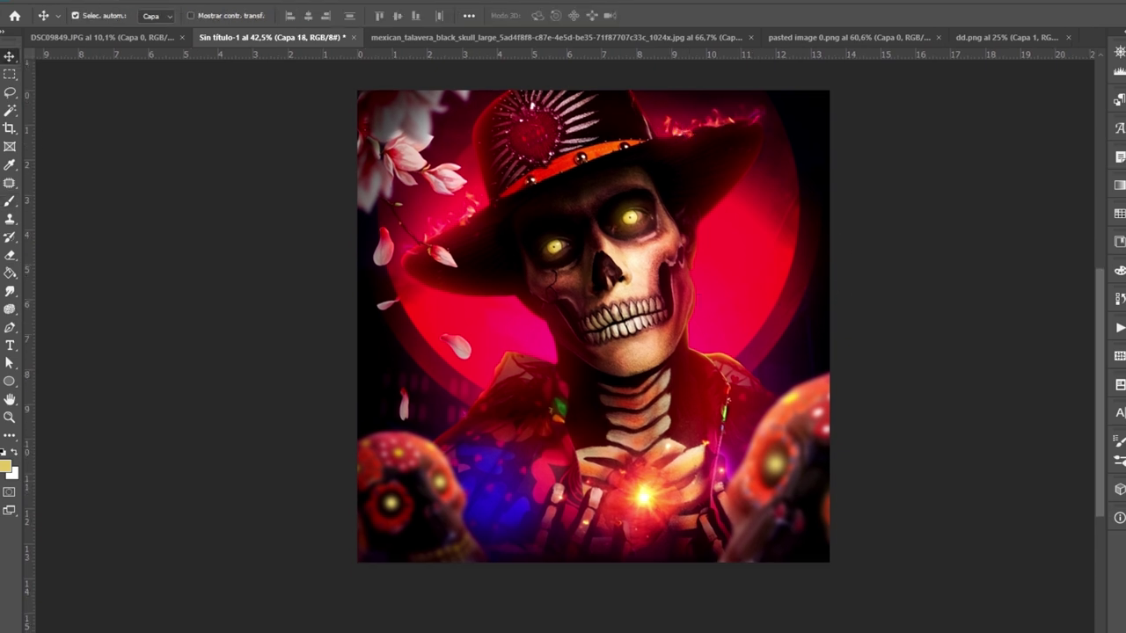
Enlarge the added orange-red element to 318.83% and place it blurred at the image's right edge above the foreground skull
key(ctrl+t)
scroll(858, 493, right, 3)
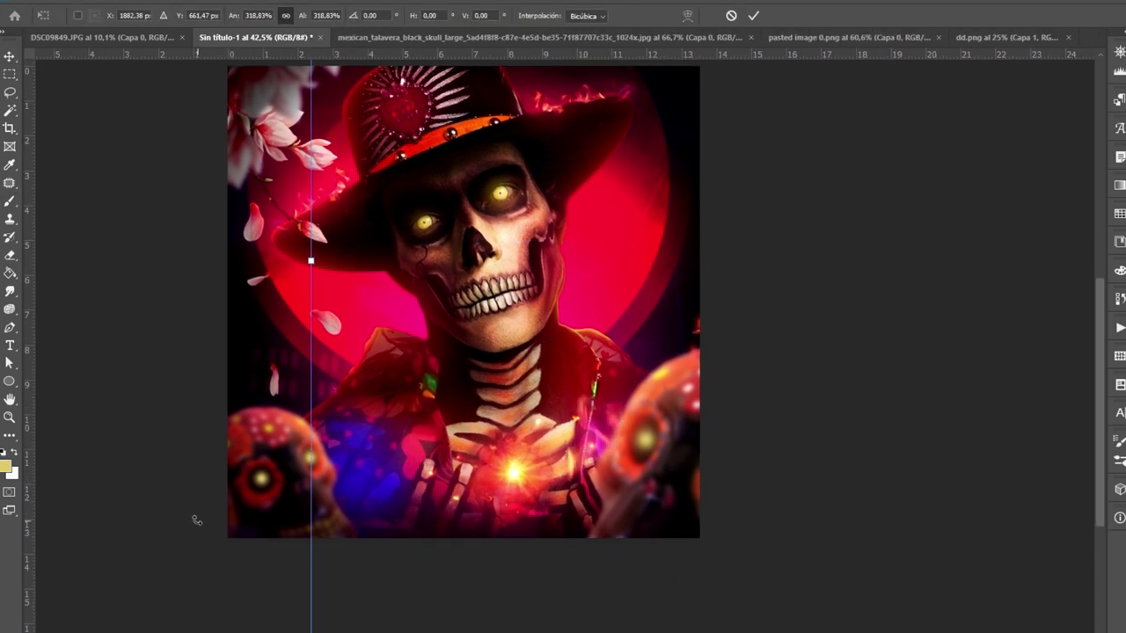
scroll(196, 521, down, 1)
key(Return)
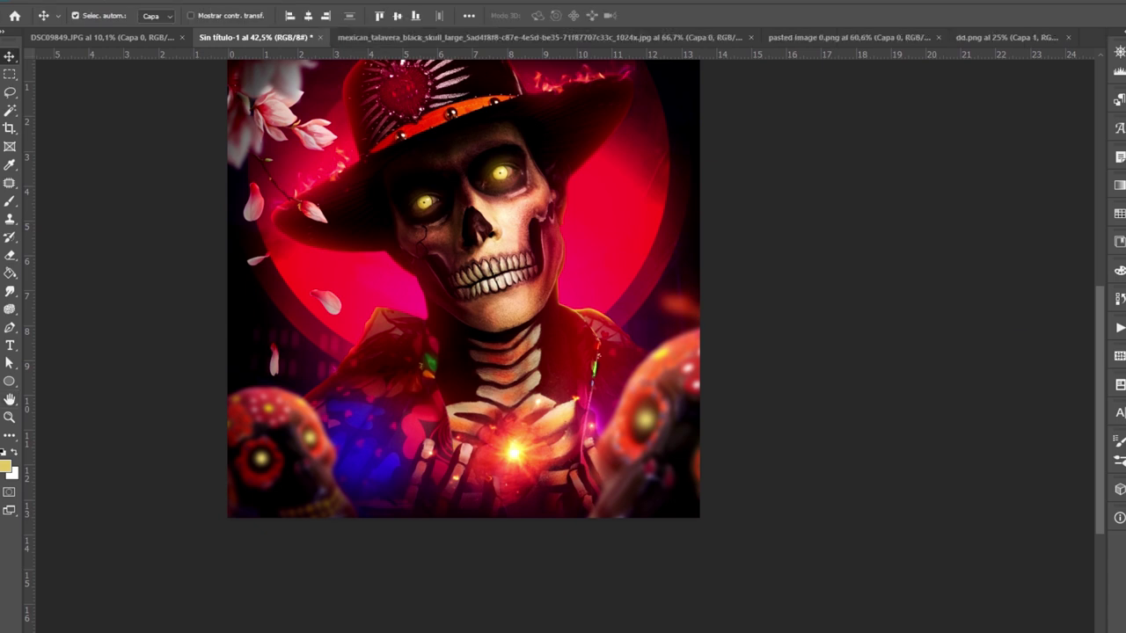